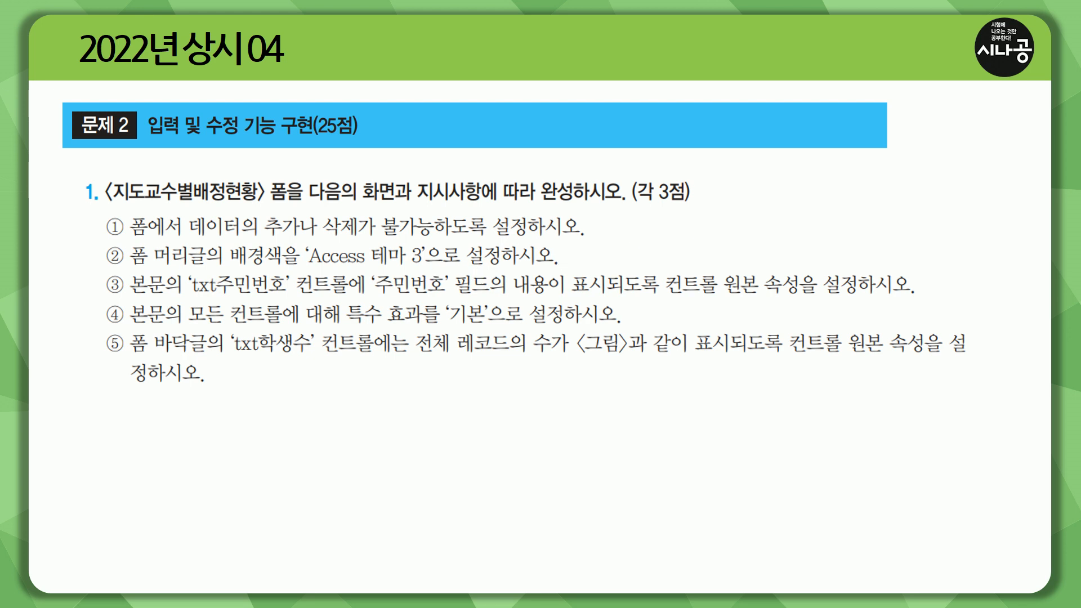
pyautogui.moveTo(144, 143); pyautogui.dragTo(312, 141)
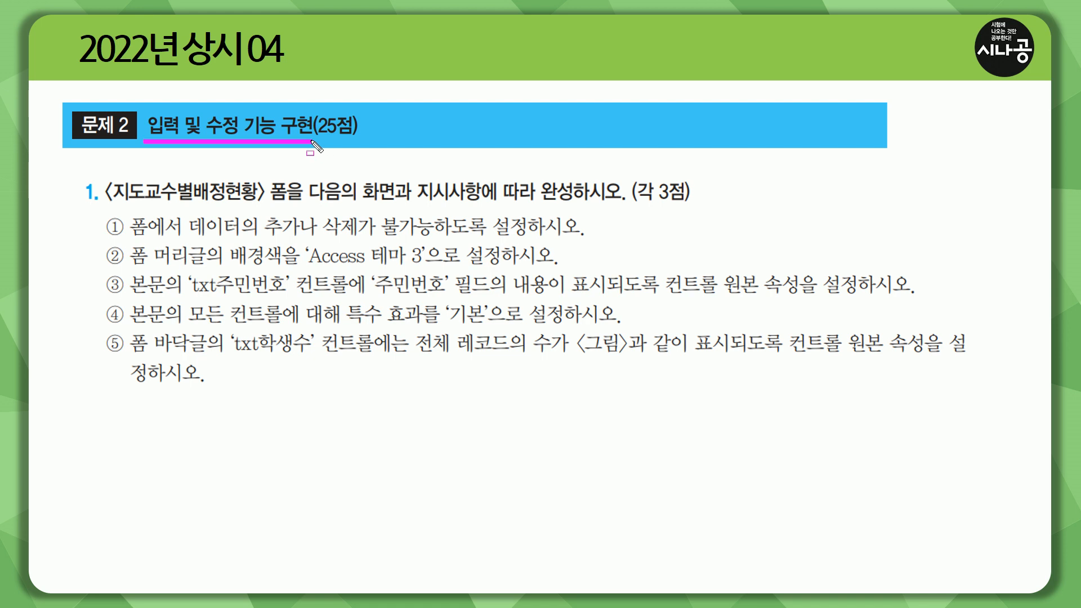
pyautogui.moveTo(314, 103)
pyautogui.mouseDown()
pyautogui.moveTo(329, 147)
pyautogui.moveTo(365, 144)
pyautogui.mouseUp()
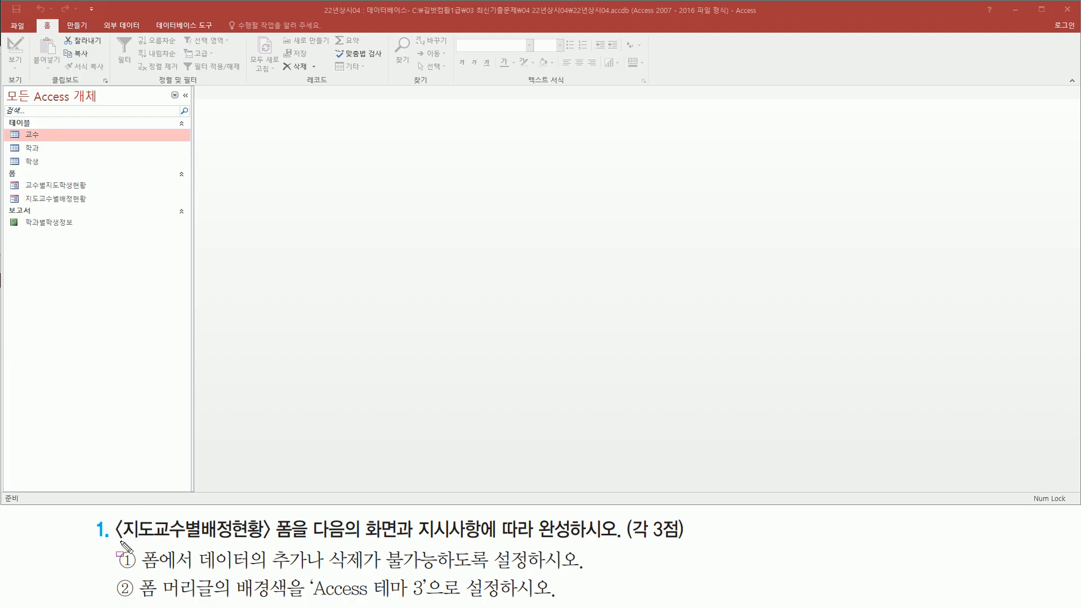
pyautogui.moveTo(116, 542); pyautogui.dragTo(268, 543)
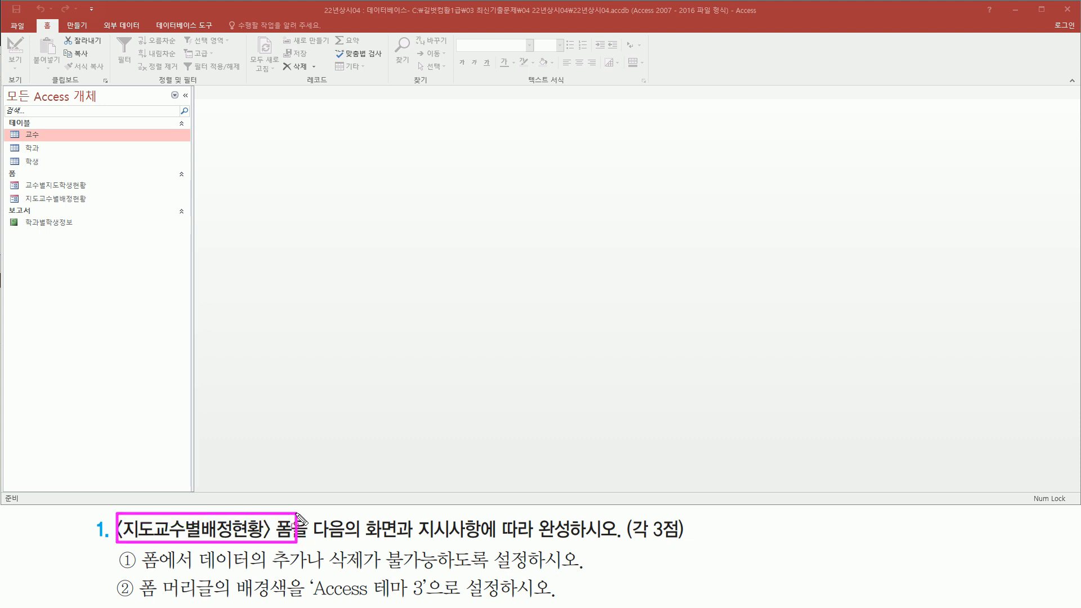
pyautogui.moveTo(17, 208); pyautogui.dragTo(96, 217)
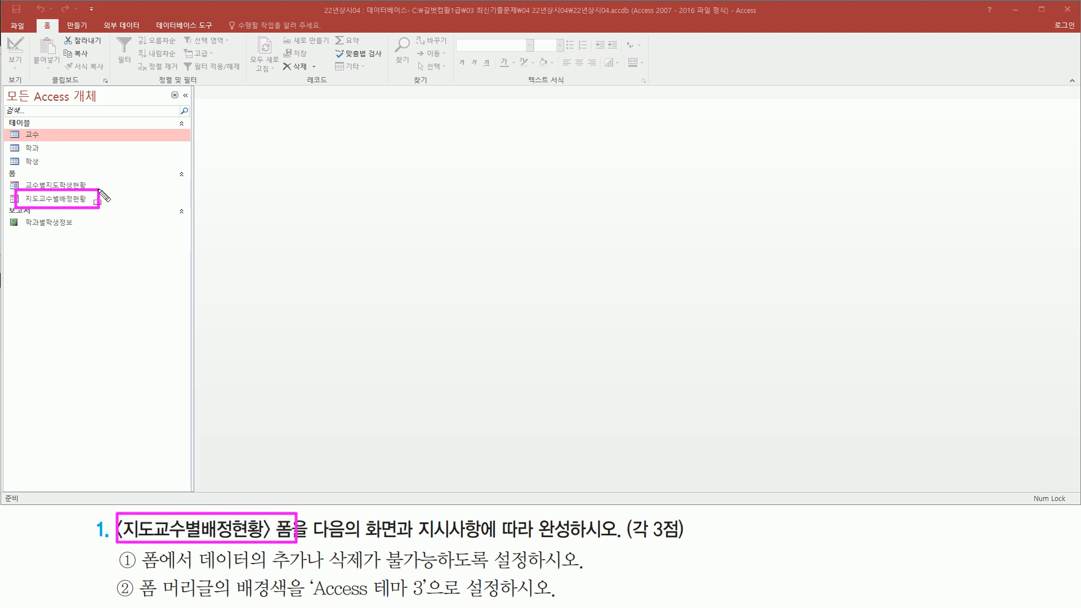
pyautogui.moveTo(314, 541); pyautogui.dragTo(614, 539)
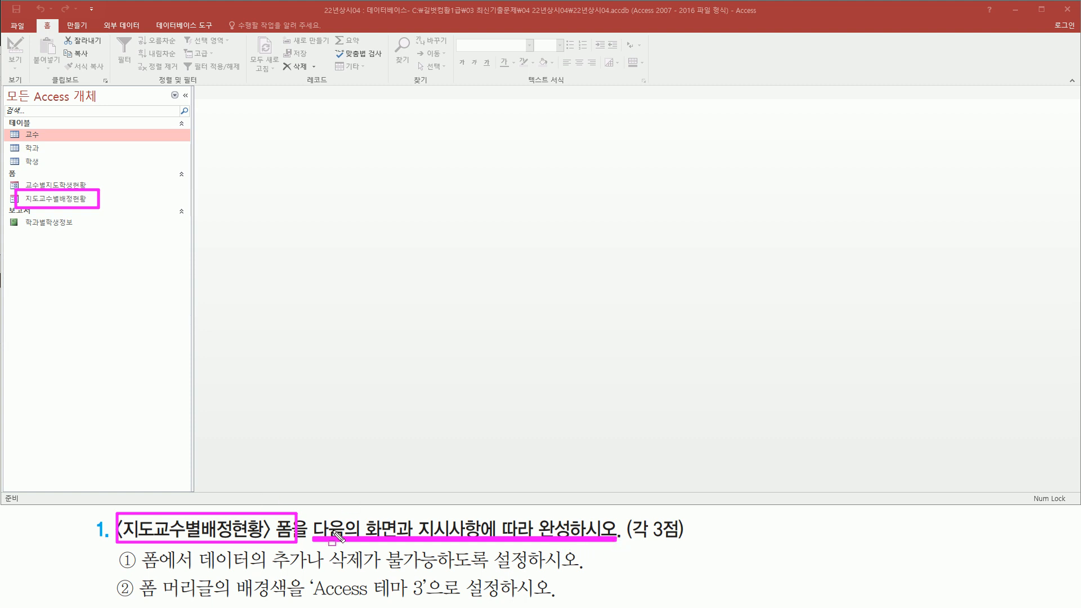
pyautogui.press('Escape')
# - Open the form 지도교수별배정현황 in Design View
pyautogui.click(58, 200)
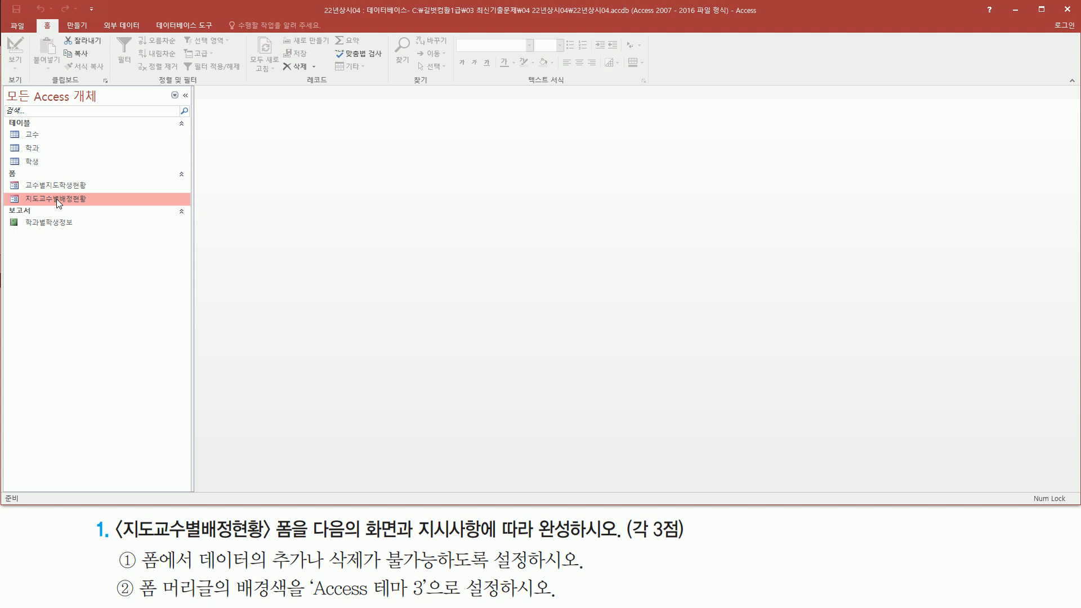
pyautogui.rightClick(56, 198)
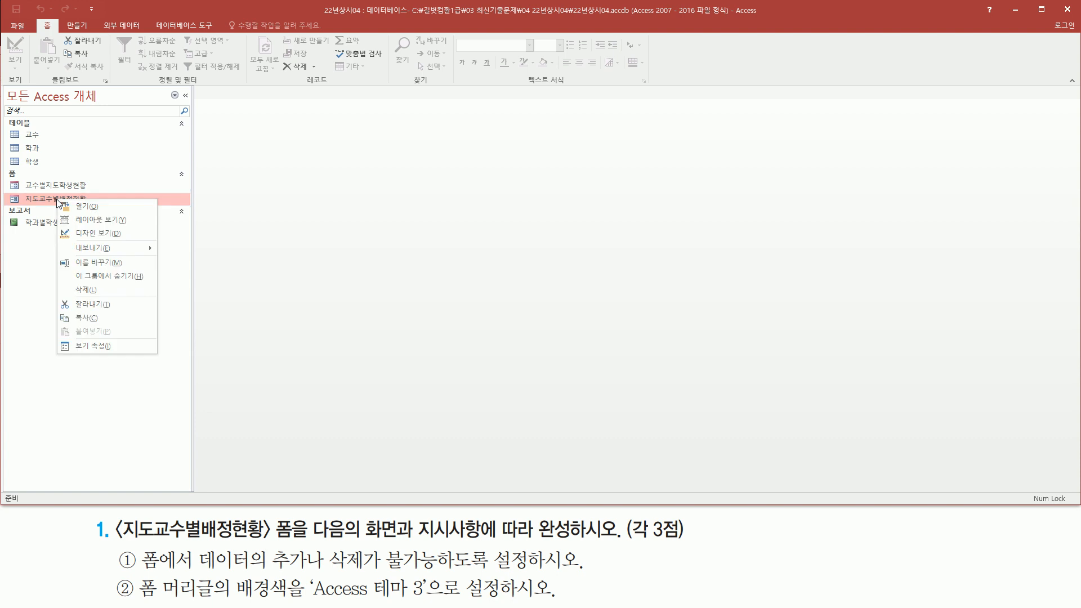
pyautogui.click(121, 232)
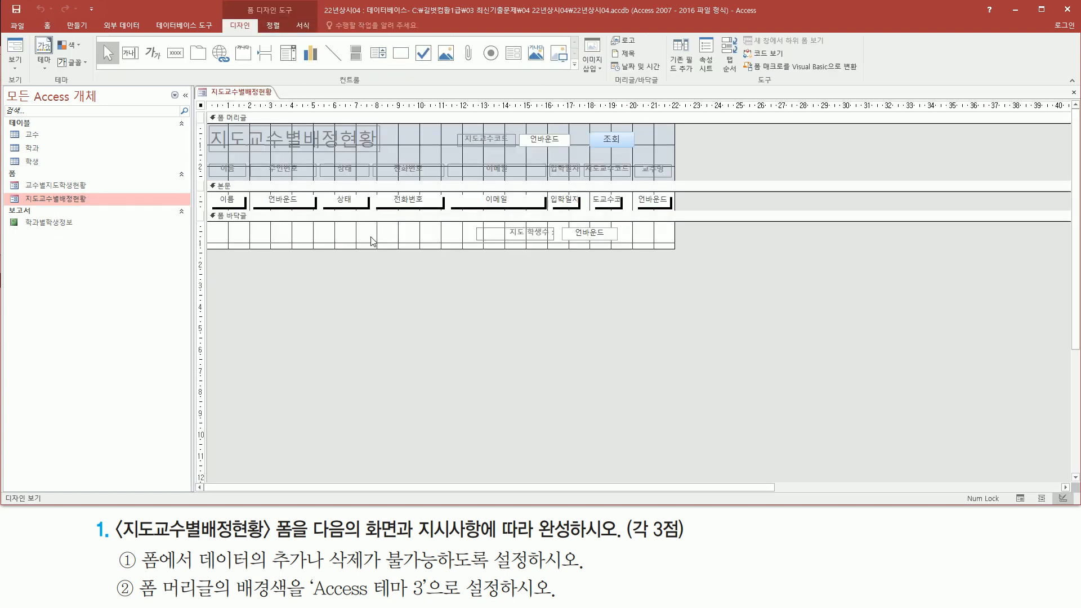
pyautogui.moveTo(189, 98); pyautogui.dragTo(653, 232)
pyautogui.press('Escape')
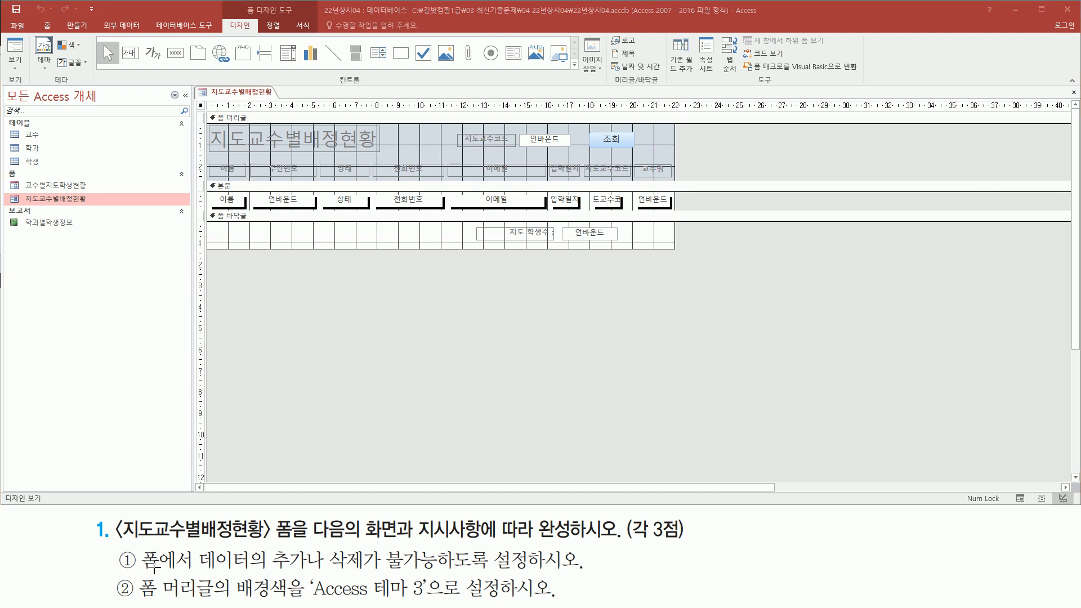
pyautogui.moveTo(134, 574); pyautogui.dragTo(536, 575)
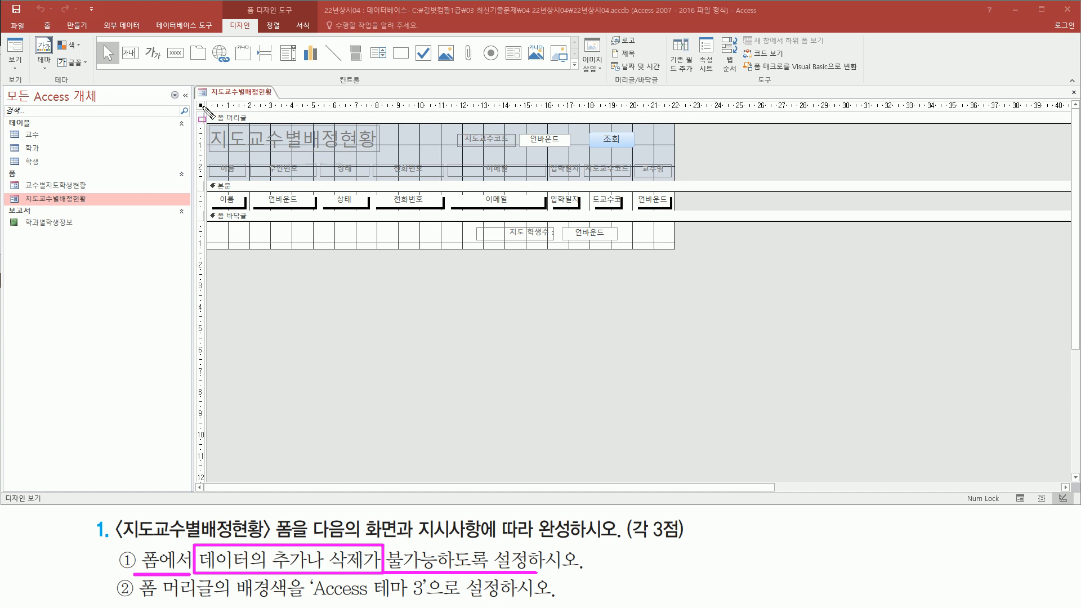
pyautogui.press('Escape')
pyautogui.hotkey('ctrl', 'shift', 'd')
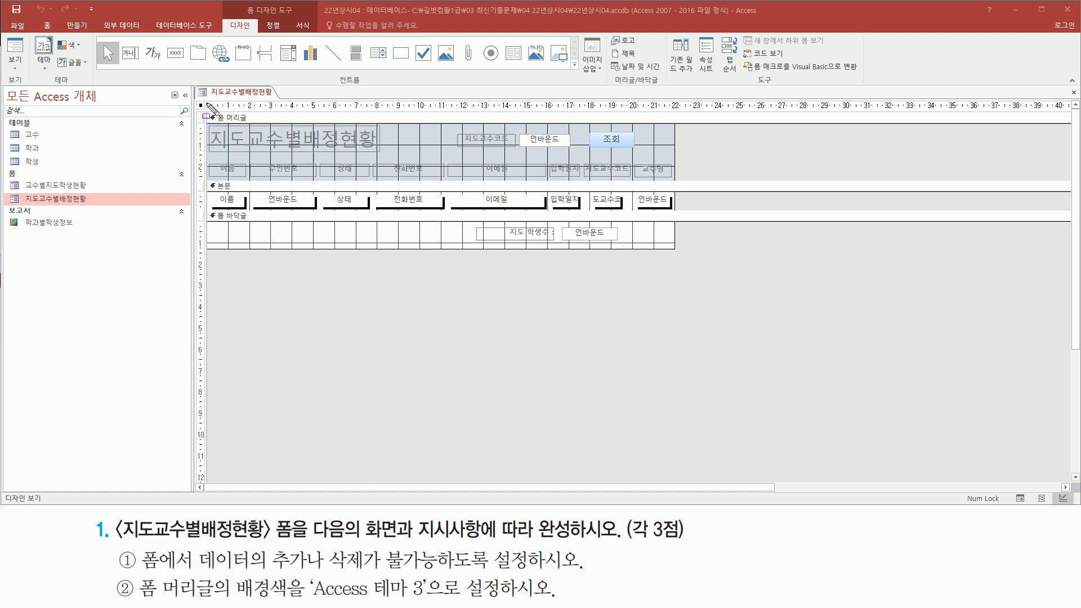
pyautogui.moveTo(195, 96); pyautogui.dragTo(207, 115)
pyautogui.press('Escape')
# - Set the data properties 추가 가능 and 삭제 가능 of the whole form to 아니요 to block adding and deleting records
pyautogui.doubleClick(201, 106)
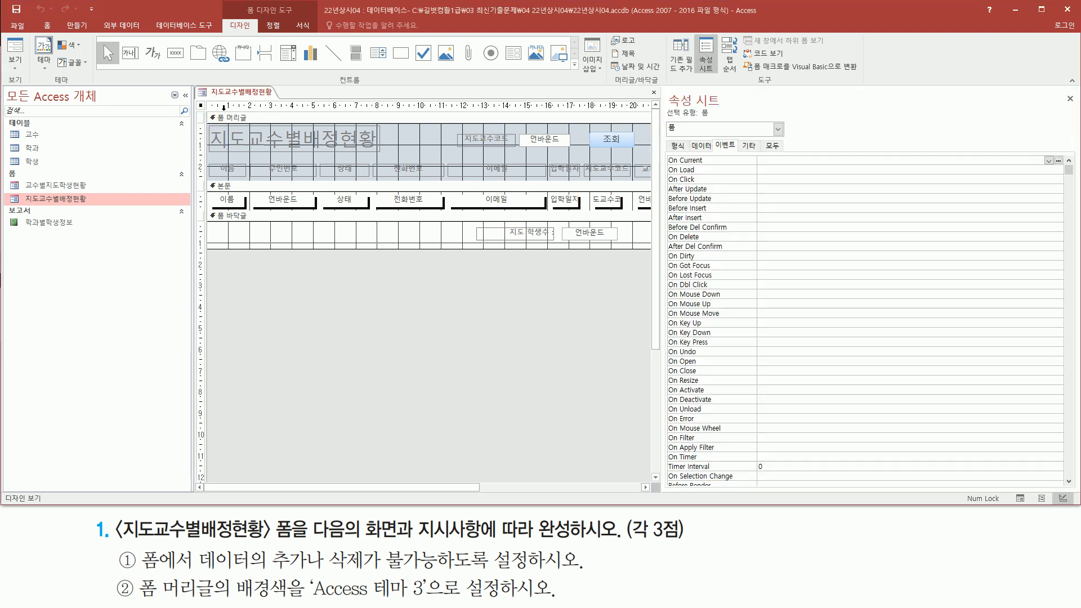
pyautogui.moveTo(661, 87); pyautogui.dragTo(728, 108)
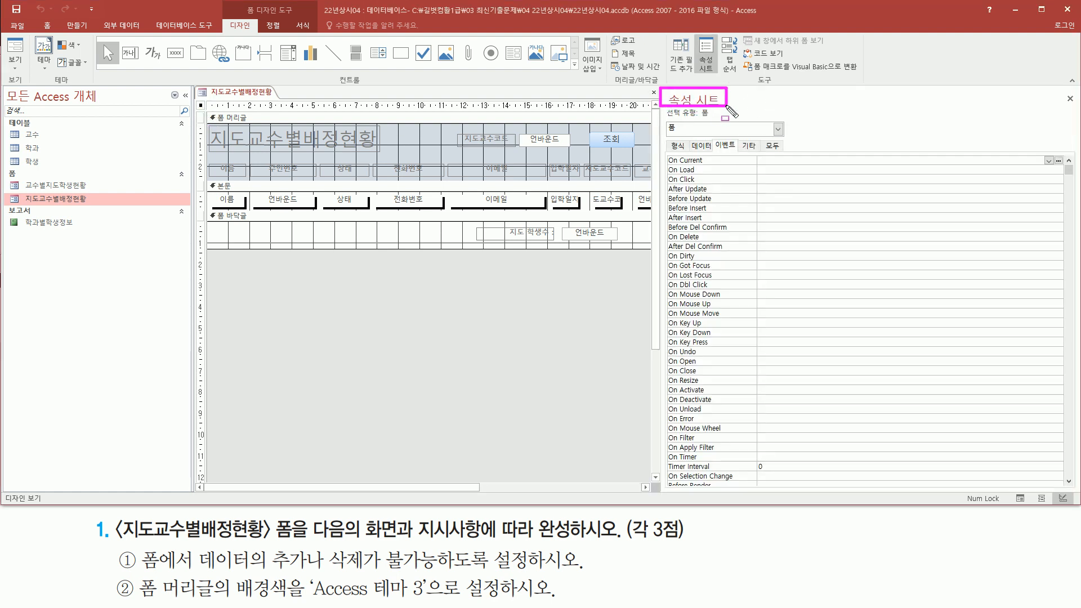
pyautogui.moveTo(661, 120); pyautogui.dragTo(723, 121)
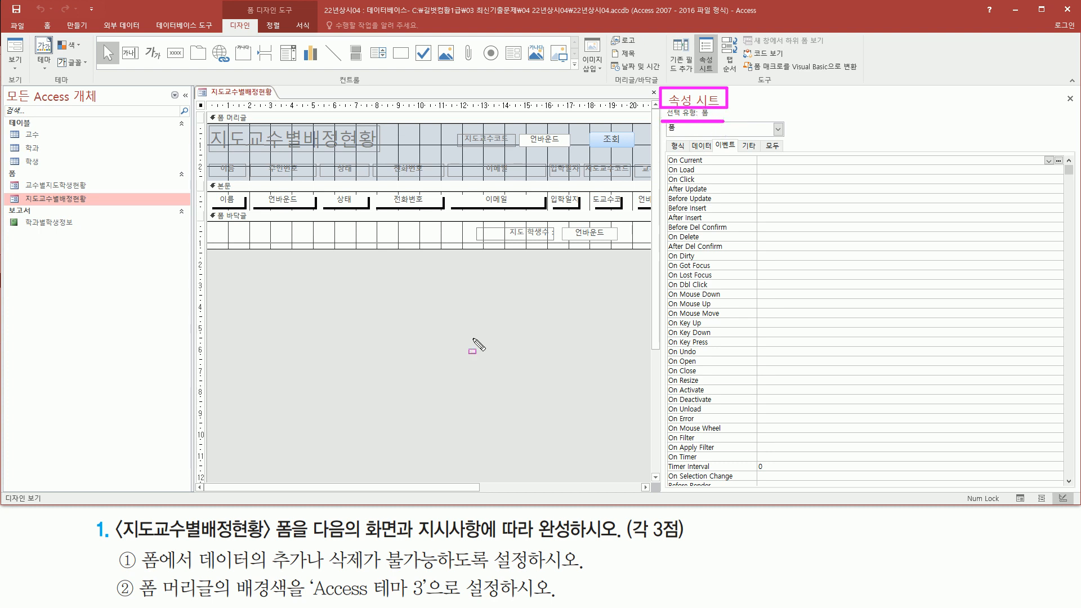
pyautogui.moveTo(193, 545)
pyautogui.mouseDown()
pyautogui.moveTo(236, 572)
pyautogui.moveTo(450, 570)
pyautogui.mouseUp()
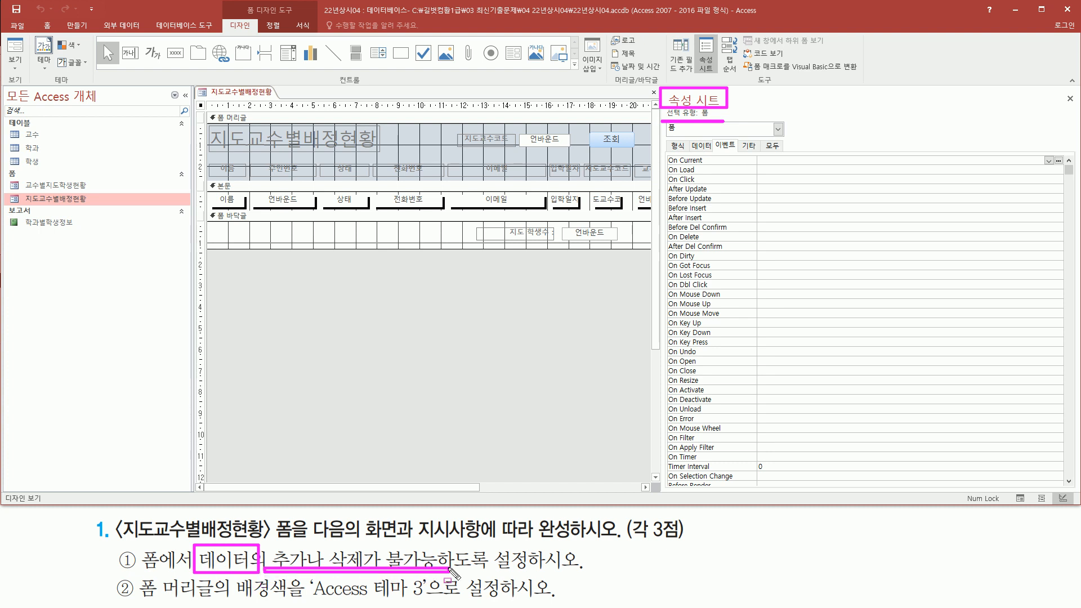
pyautogui.moveTo(688, 137); pyautogui.dragTo(716, 154)
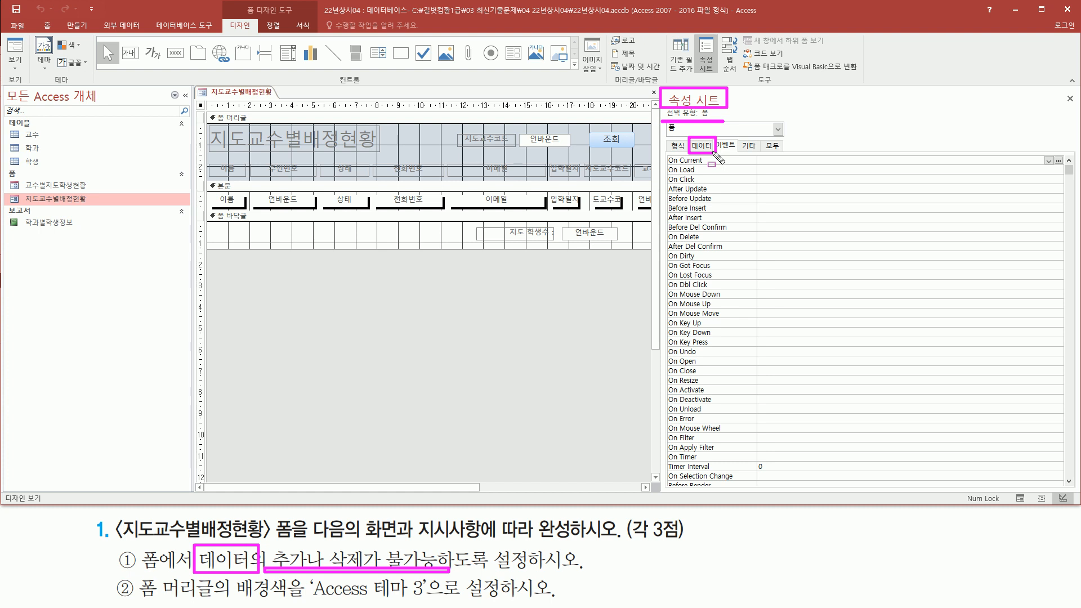
pyautogui.press('Escape')
pyautogui.click(702, 146)
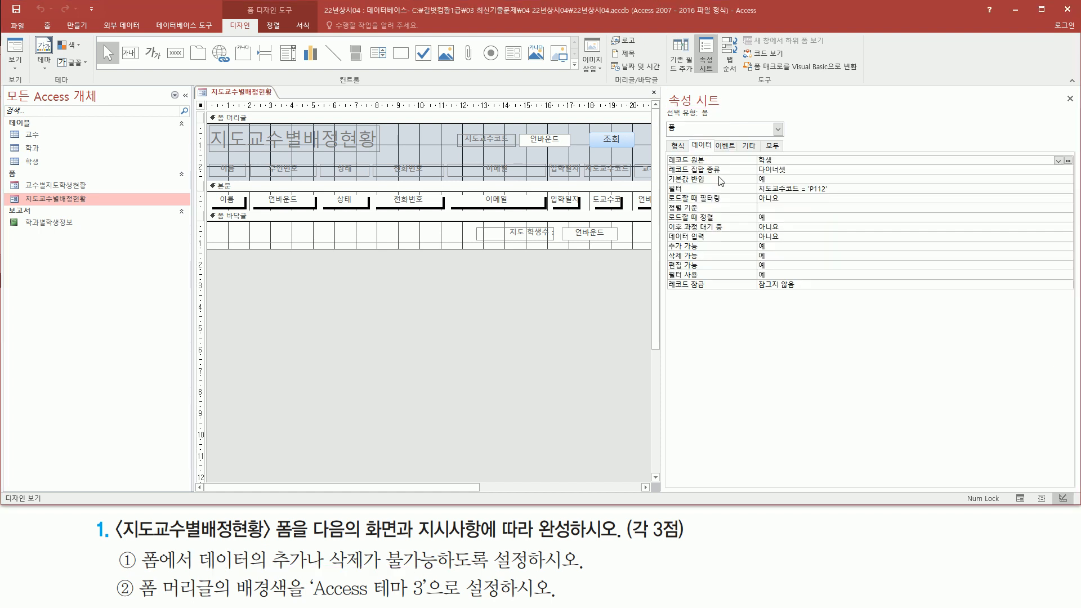
pyautogui.moveTo(662, 240)
pyautogui.mouseDown()
pyautogui.moveTo(684, 272)
pyautogui.moveTo(790, 274)
pyautogui.mouseUp()
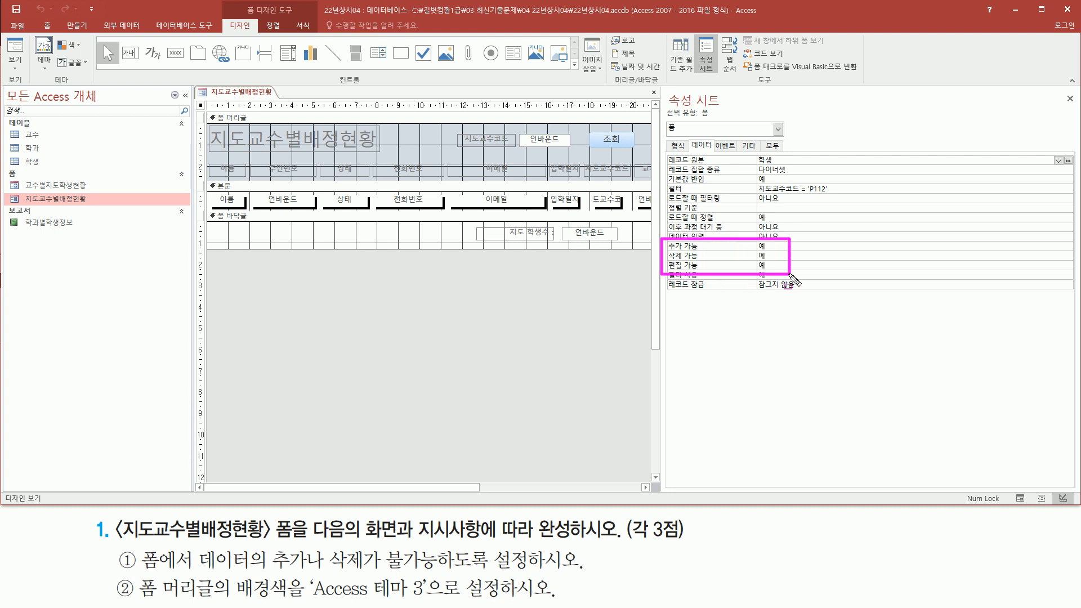
pyautogui.press('Escape')
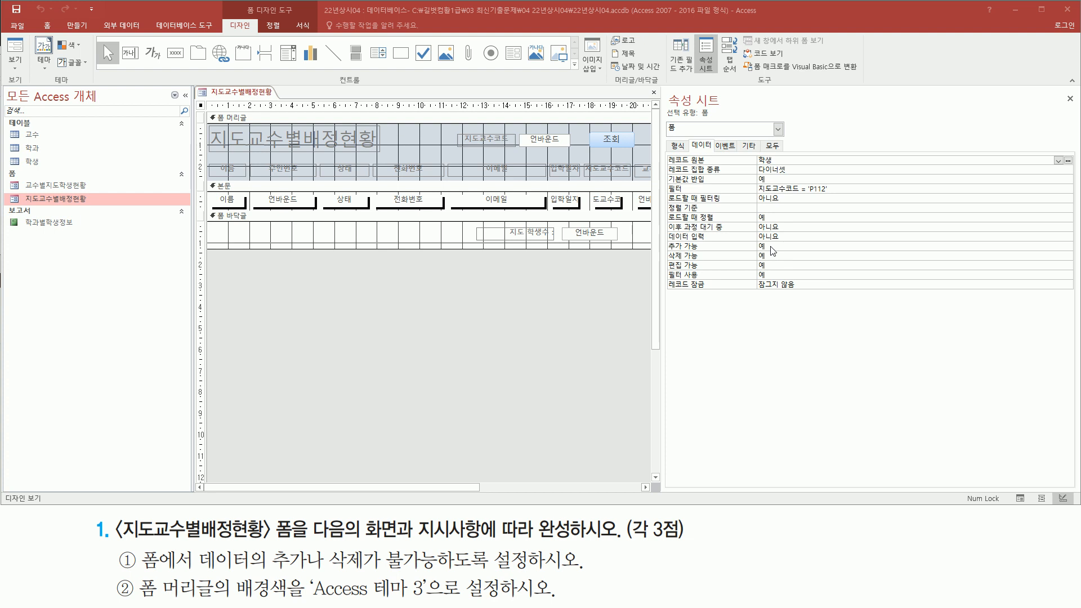
pyautogui.doubleClick(785, 246)
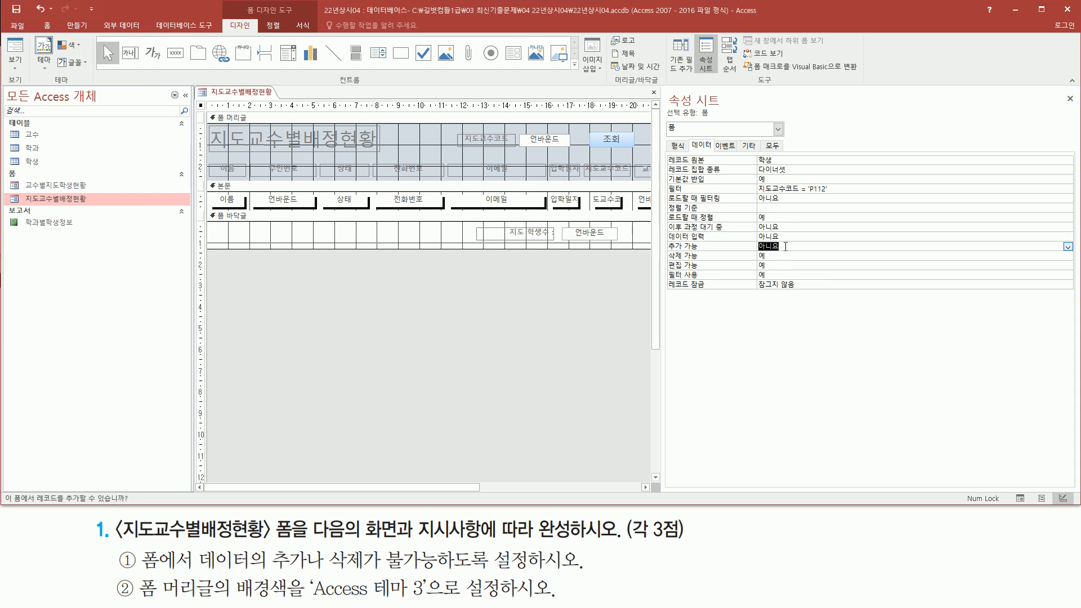
pyautogui.click(786, 253)
pyautogui.doubleClick(786, 254)
pyautogui.moveTo(662, 236); pyautogui.dragTo(791, 262)
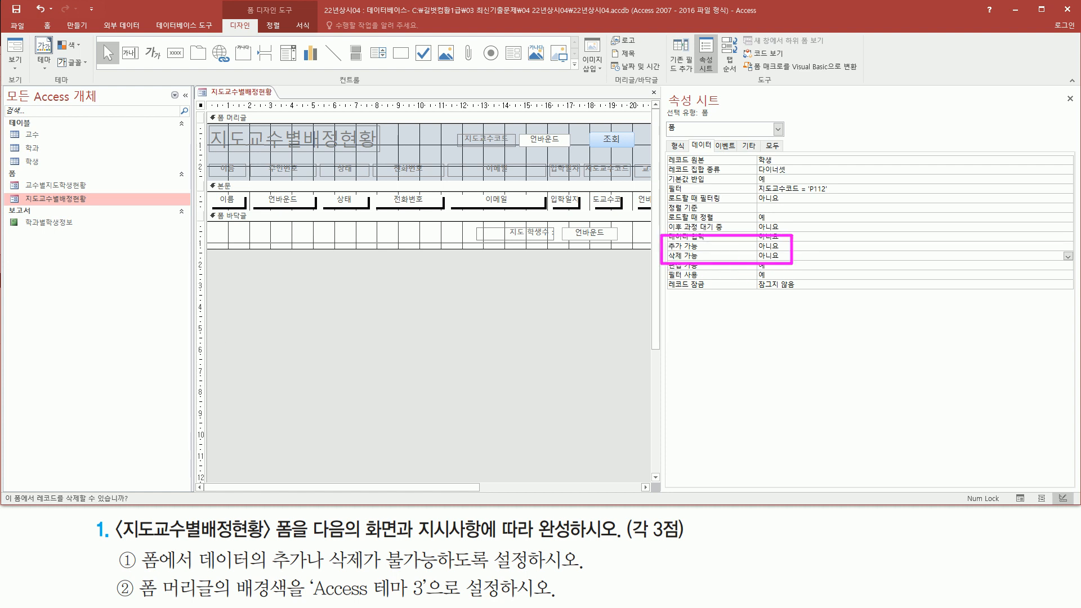
pyautogui.press('Escape')
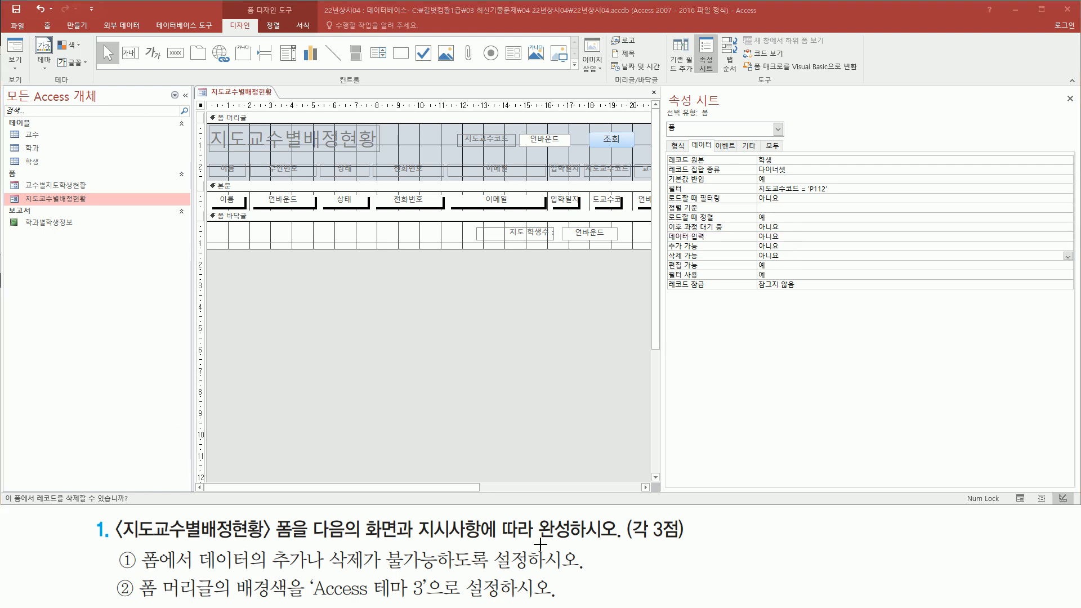
pyautogui.moveTo(139, 571); pyautogui.dragTo(214, 606)
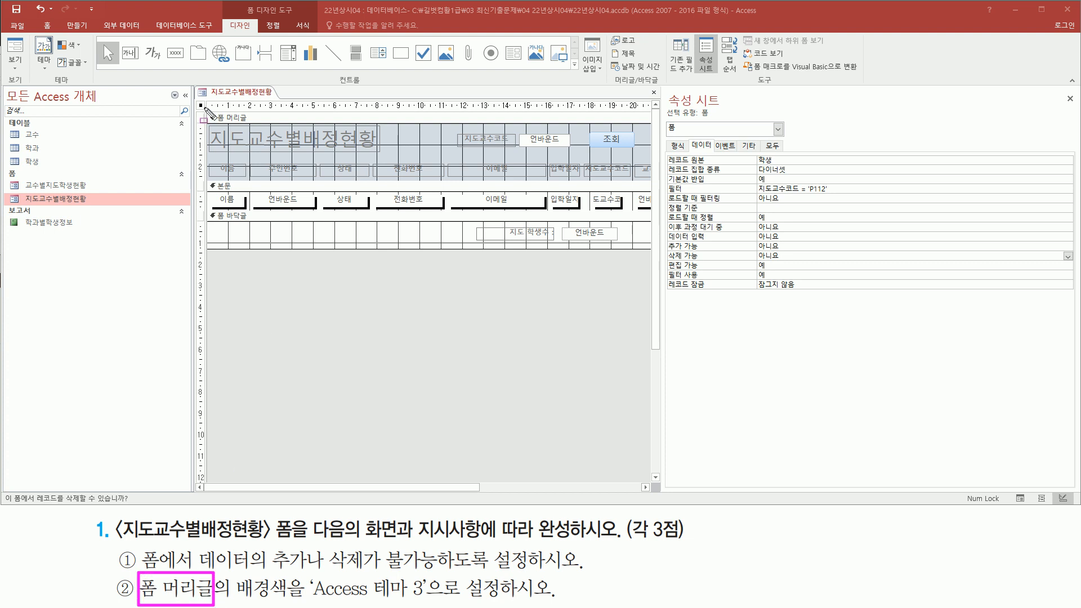
pyautogui.moveTo(204, 108); pyautogui.dragTo(648, 181)
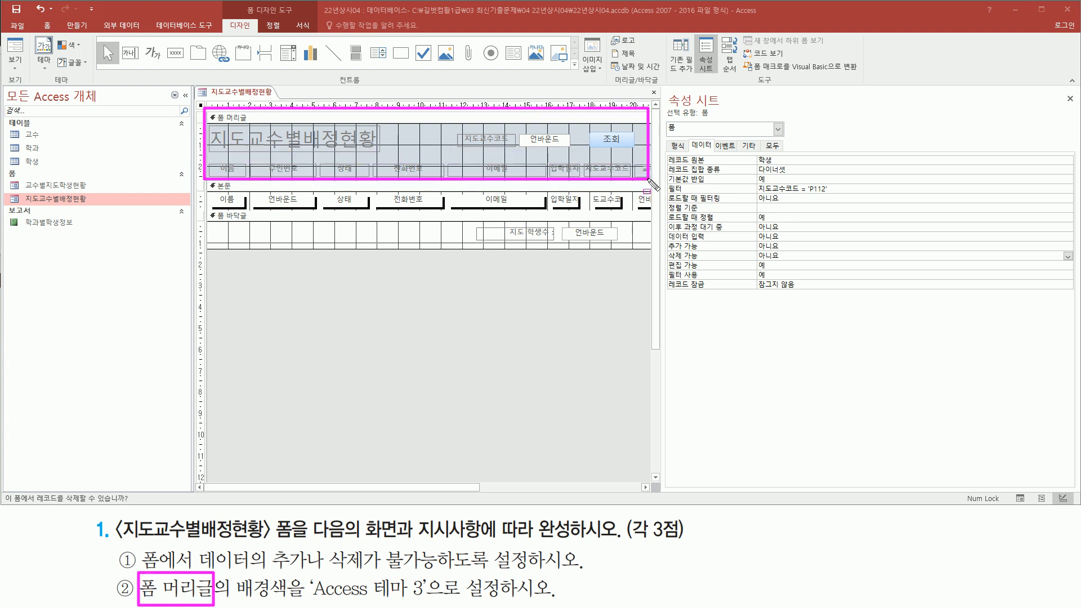
pyautogui.moveTo(213, 110)
pyautogui.mouseDown()
pyautogui.moveTo(227, 125)
pyautogui.moveTo(254, 124)
pyautogui.mouseUp()
pyautogui.press('Escape')
# - Set the background colour (배경색) of the 폼 머리글 section to Access 테마 3 and deselect the section
pyautogui.click(242, 118)
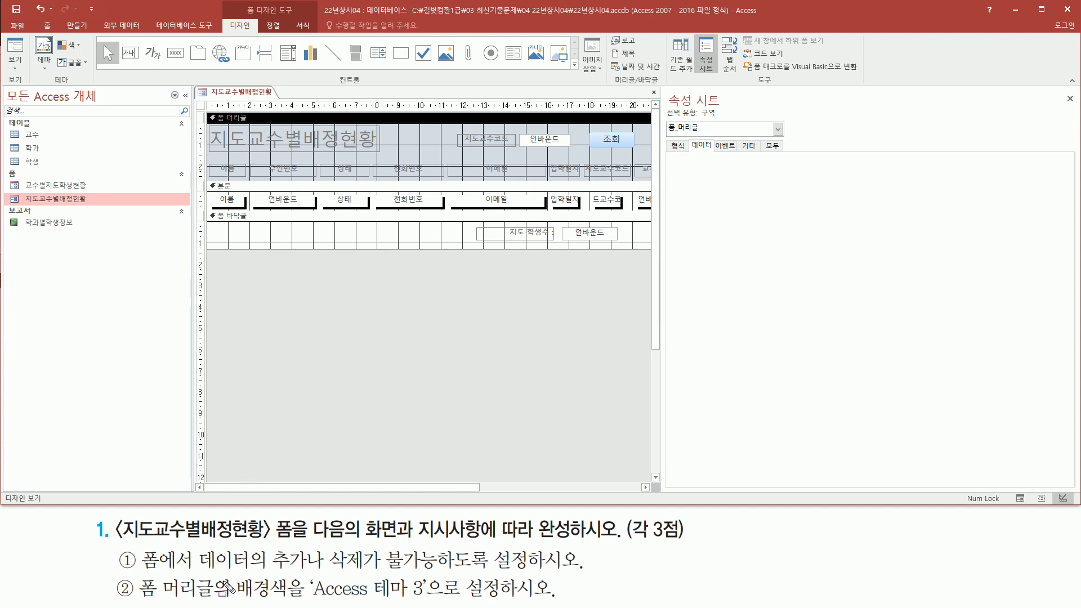
pyautogui.moveTo(236, 574)
pyautogui.mouseDown()
pyautogui.moveTo(295, 603)
pyautogui.moveTo(438, 599)
pyautogui.mouseUp()
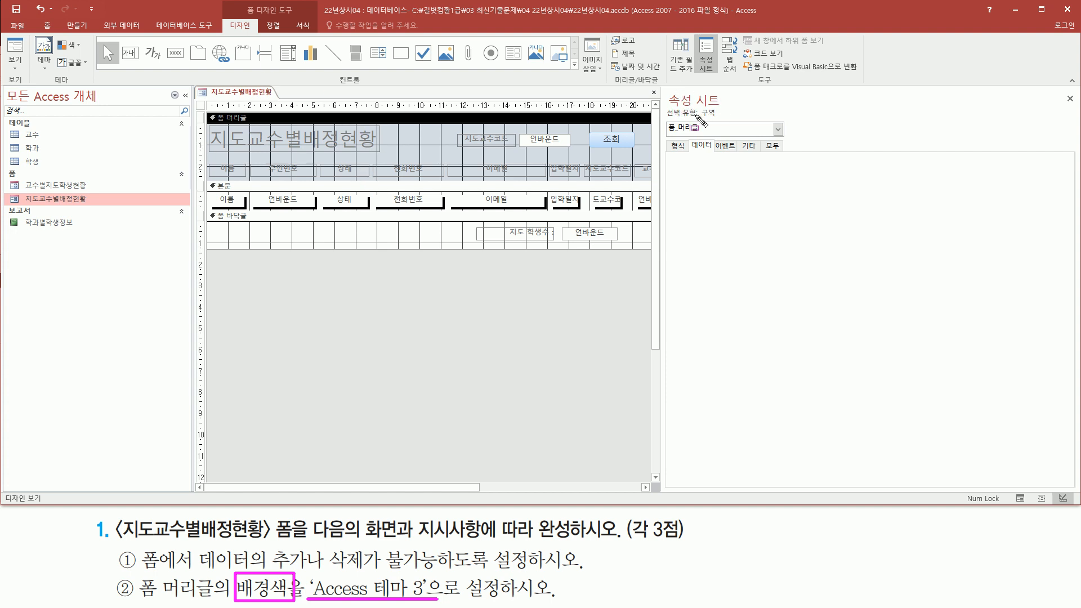
pyautogui.moveTo(701, 119); pyautogui.dragTo(719, 119)
pyautogui.moveTo(663, 148)
pyautogui.mouseDown()
pyautogui.moveTo(698, 140)
pyautogui.moveTo(703, 120)
pyautogui.mouseUp()
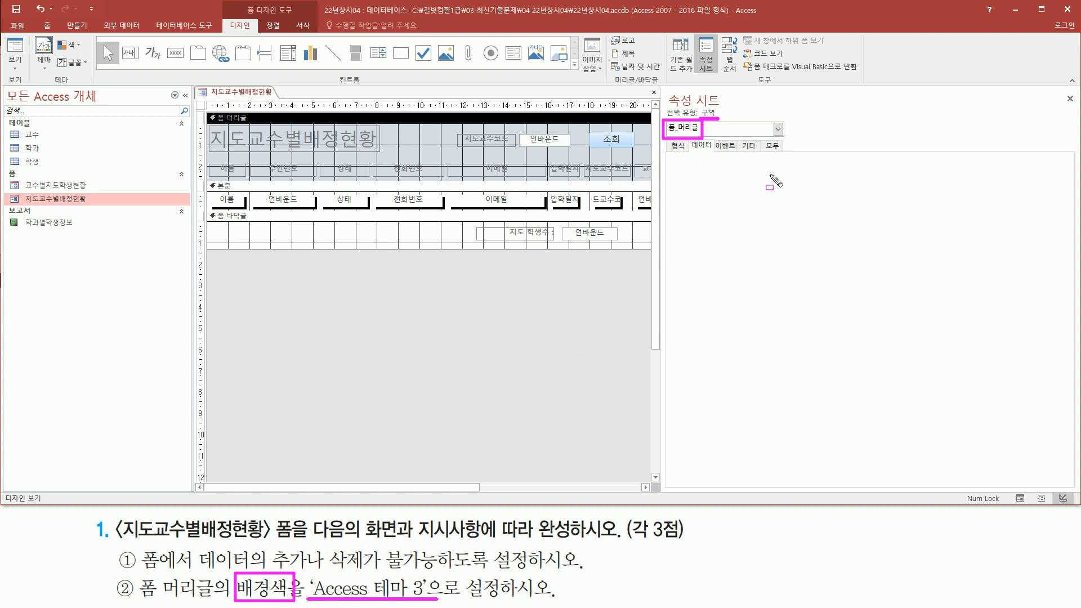
pyautogui.moveTo(668, 141); pyautogui.dragTo(688, 152)
pyautogui.press('Escape')
pyautogui.click(679, 147)
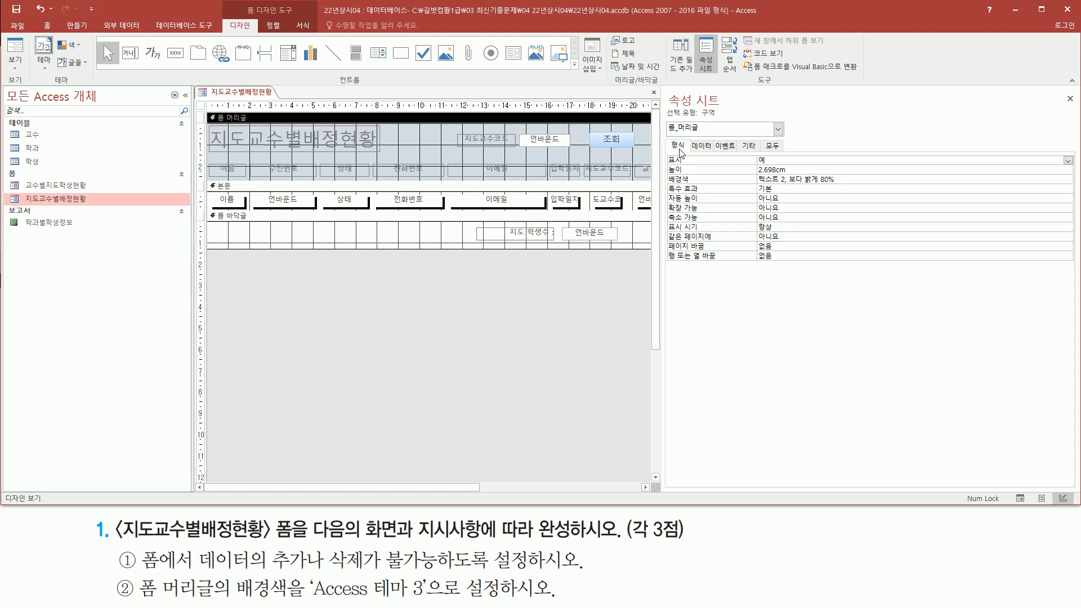
pyautogui.moveTo(665, 171)
pyautogui.mouseDown()
pyautogui.moveTo(666, 189)
pyautogui.moveTo(872, 186)
pyautogui.mouseUp()
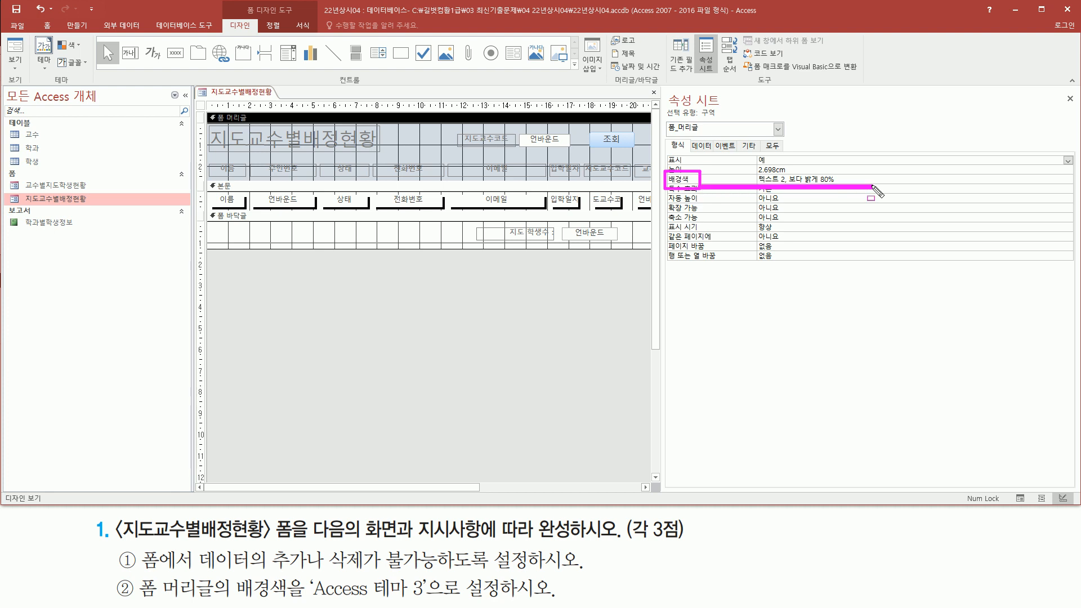
pyautogui.click(1053, 179)
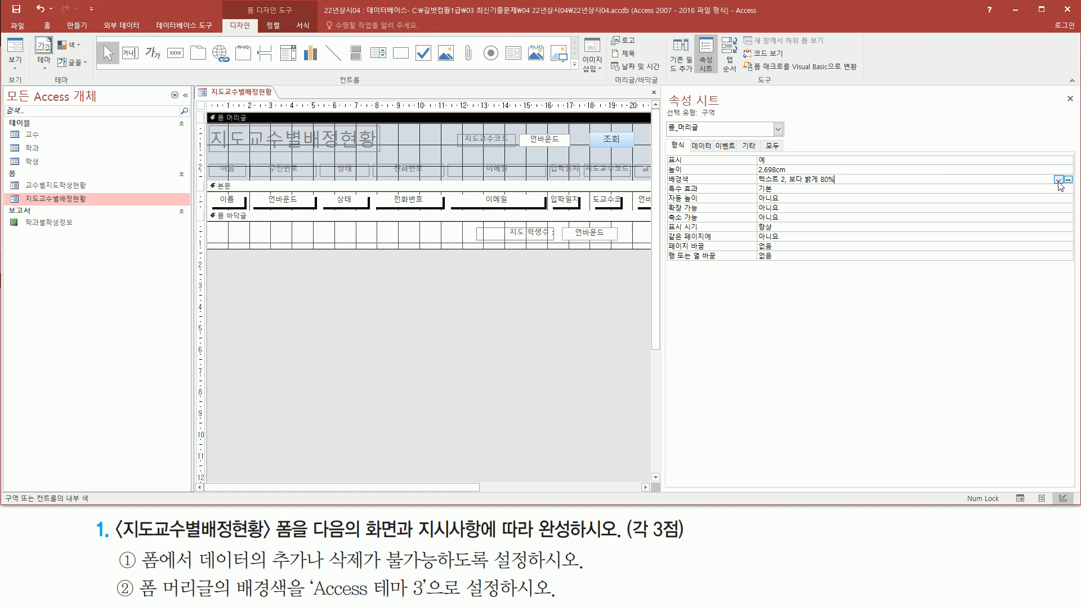
pyautogui.click(1058, 179)
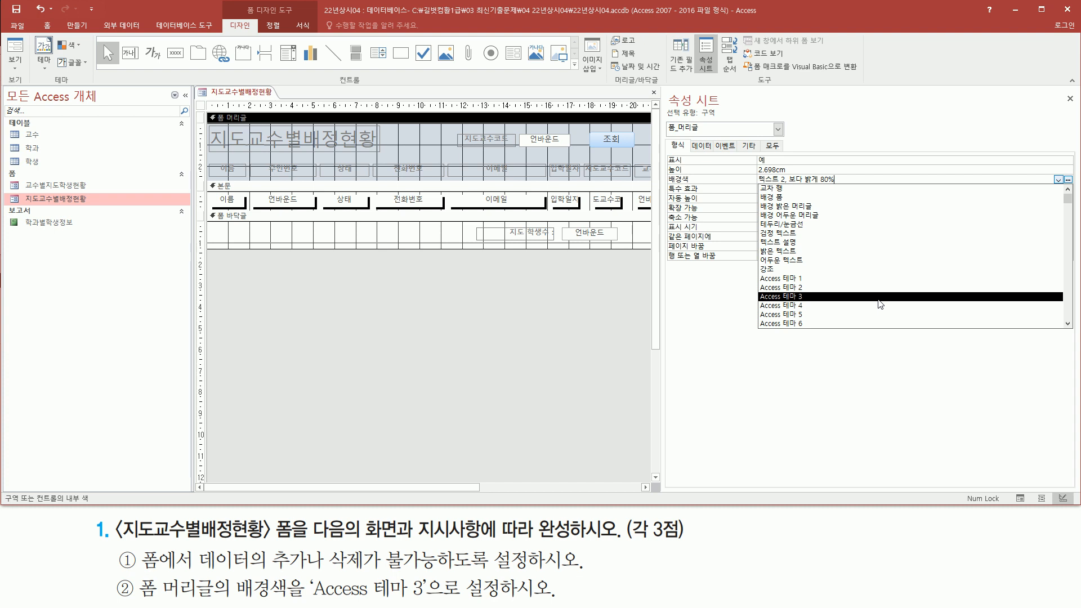
pyautogui.click(880, 297)
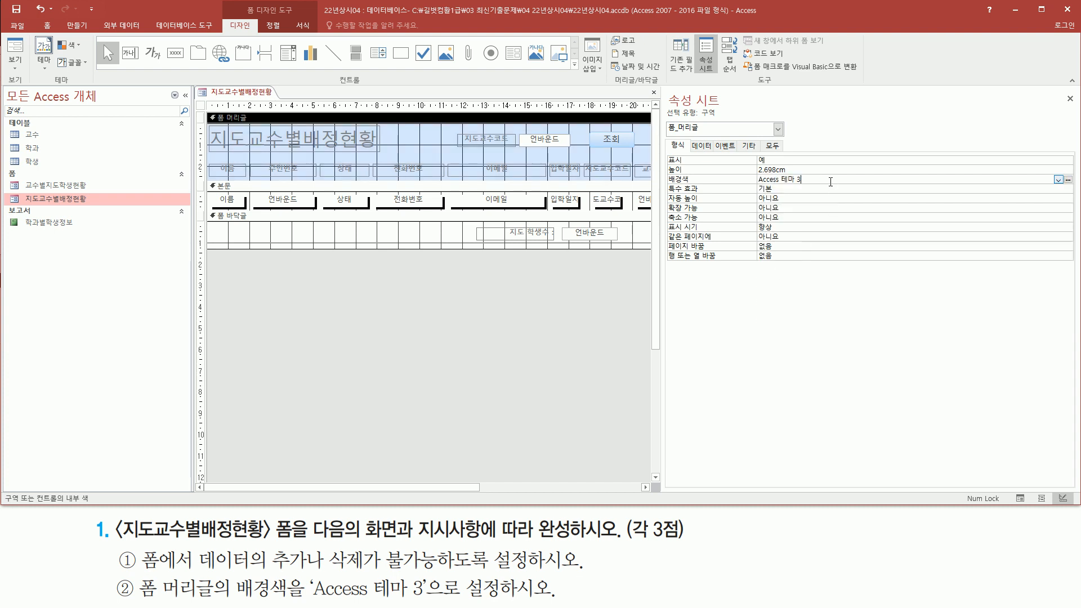
pyautogui.moveTo(666, 183)
pyautogui.mouseDown()
pyautogui.moveTo(751, 192)
pyautogui.moveTo(813, 183)
pyautogui.mouseUp()
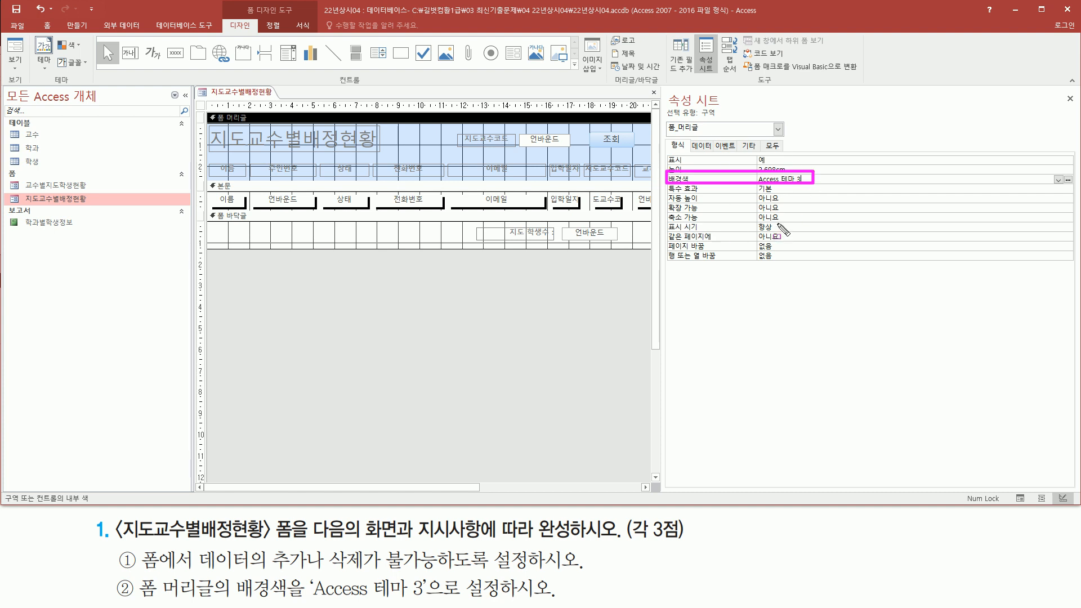
pyautogui.moveTo(203, 124)
pyautogui.mouseDown()
pyautogui.moveTo(231, 166)
pyautogui.moveTo(621, 185)
pyautogui.mouseUp()
pyautogui.press('Escape')
pyautogui.click(492, 308)
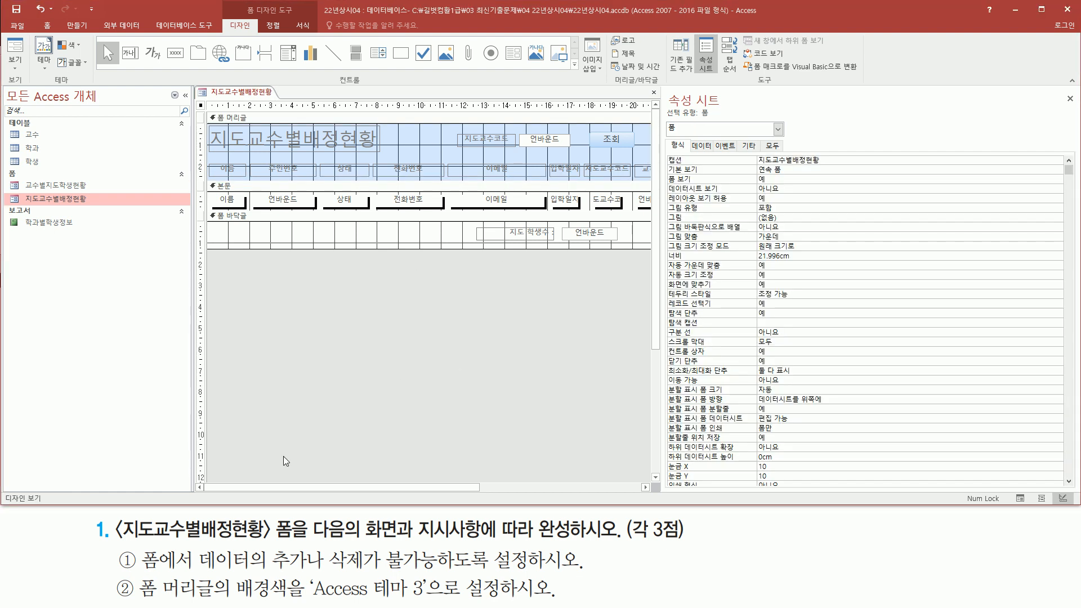
pyautogui.moveTo(133, 515)
pyautogui.mouseDown()
pyautogui.moveTo(169, 546)
pyautogui.moveTo(345, 542)
pyautogui.mouseUp()
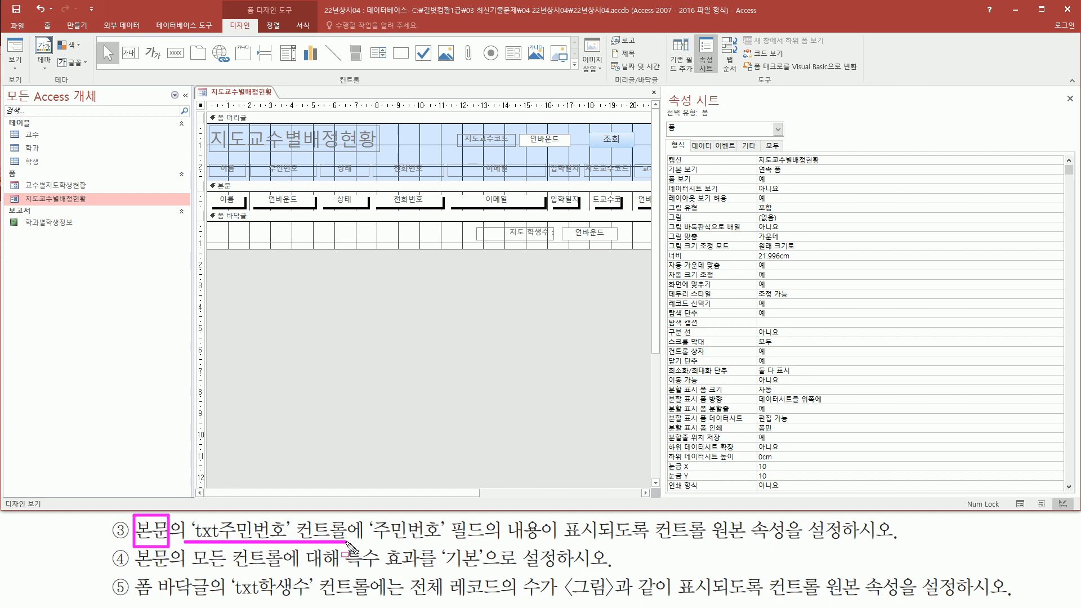
pyautogui.moveTo(209, 189)
pyautogui.mouseDown()
pyautogui.moveTo(217, 206)
pyautogui.moveTo(257, 217)
pyautogui.moveTo(655, 215)
pyautogui.mouseUp()
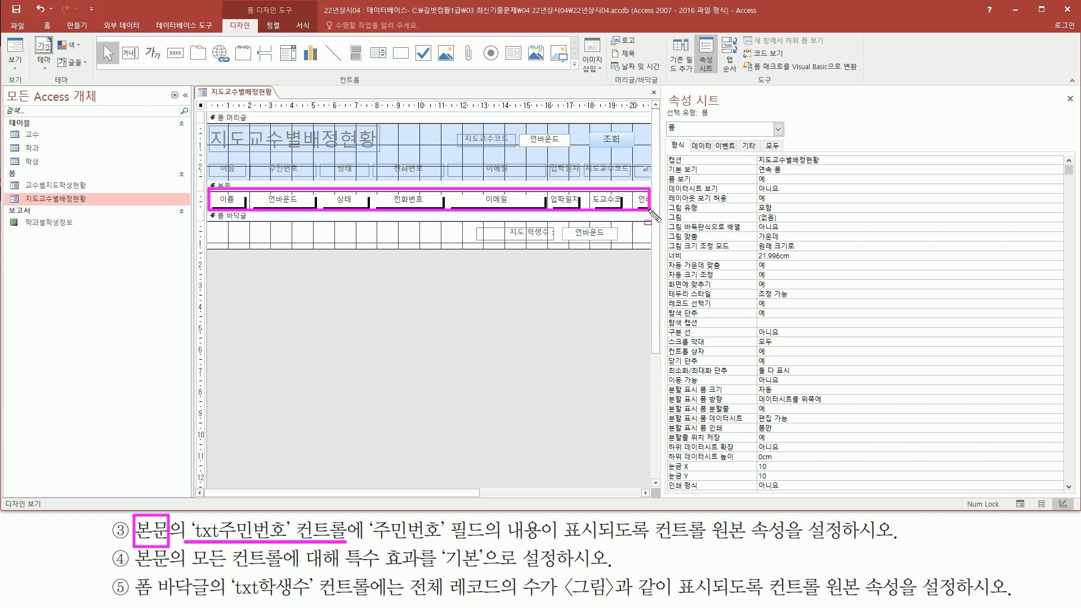
pyautogui.moveTo(263, 159)
pyautogui.mouseDown()
pyautogui.moveTo(314, 186)
pyautogui.moveTo(310, 177)
pyautogui.mouseUp()
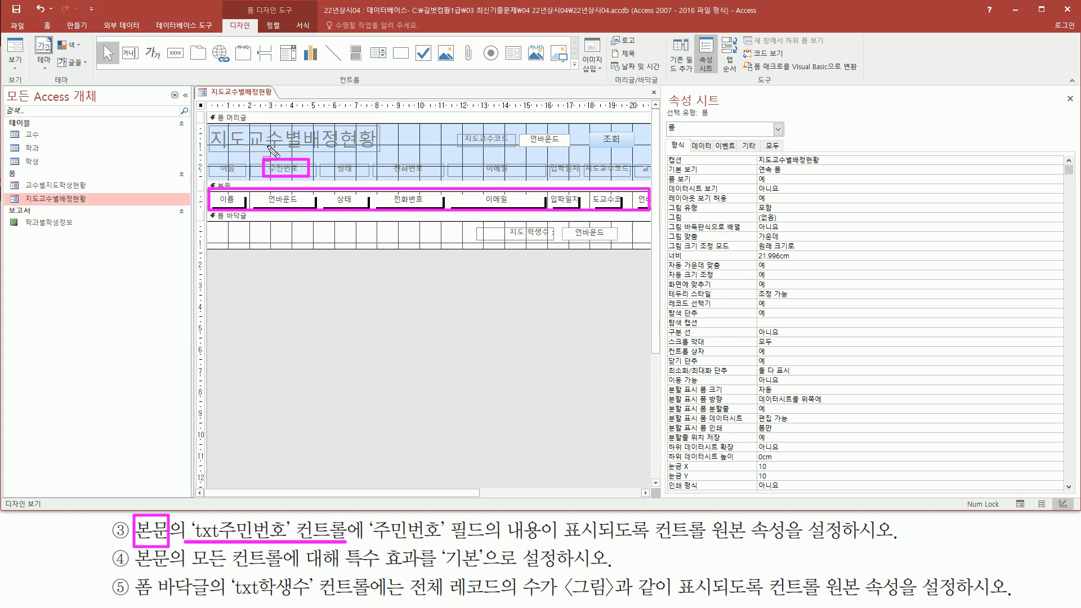
pyautogui.moveTo(262, 194); pyautogui.dragTo(304, 205)
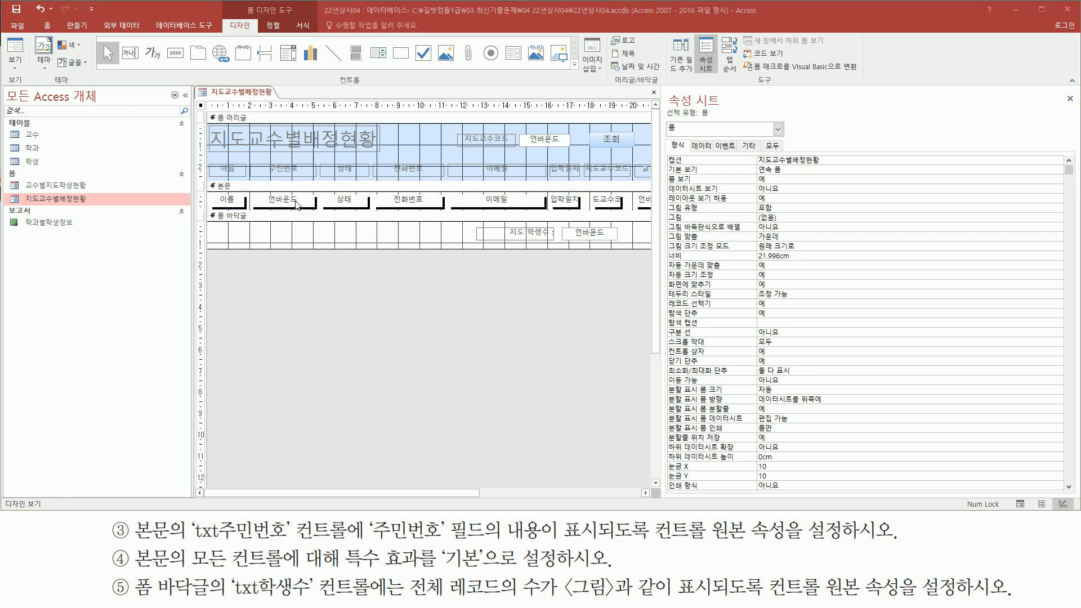
# - Set the control source (컨트롤 원본) of the txt주민번호 text box in the 본문 section to the 주민번호 field
pyautogui.click(297, 202)
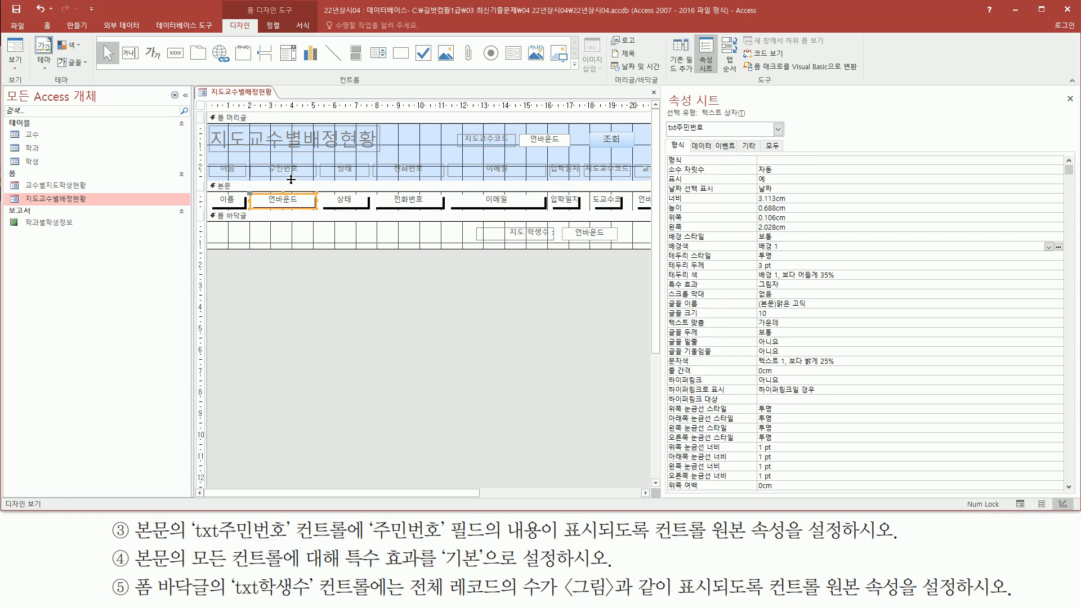
pyautogui.moveTo(664, 135)
pyautogui.mouseDown()
pyautogui.moveTo(708, 135)
pyautogui.moveTo(711, 120)
pyautogui.mouseUp()
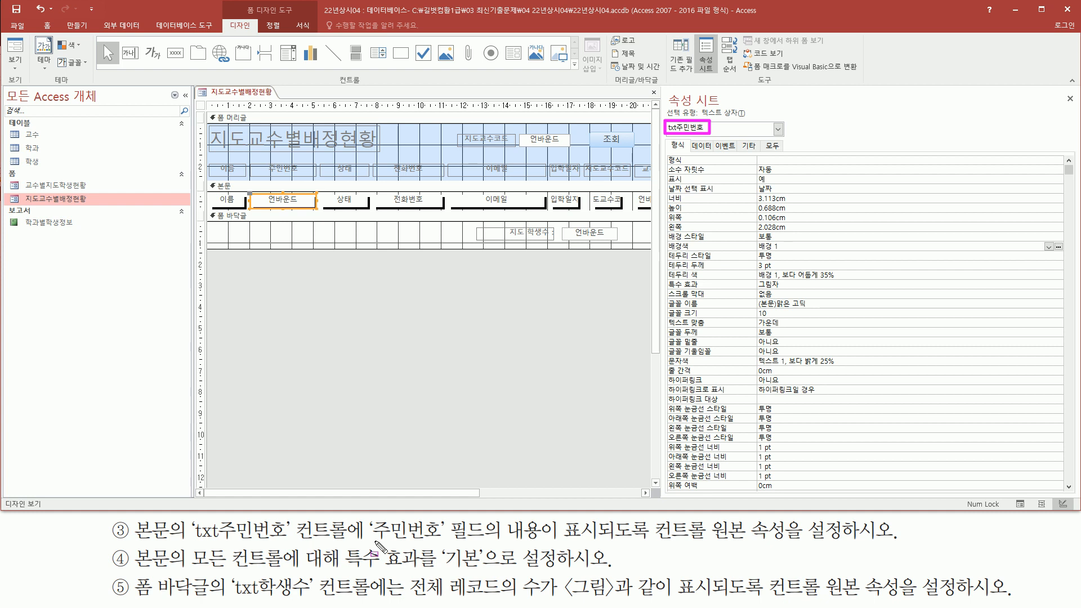
pyautogui.moveTo(378, 549)
pyautogui.mouseDown()
pyautogui.moveTo(480, 545)
pyautogui.moveTo(490, 519)
pyautogui.mouseUp()
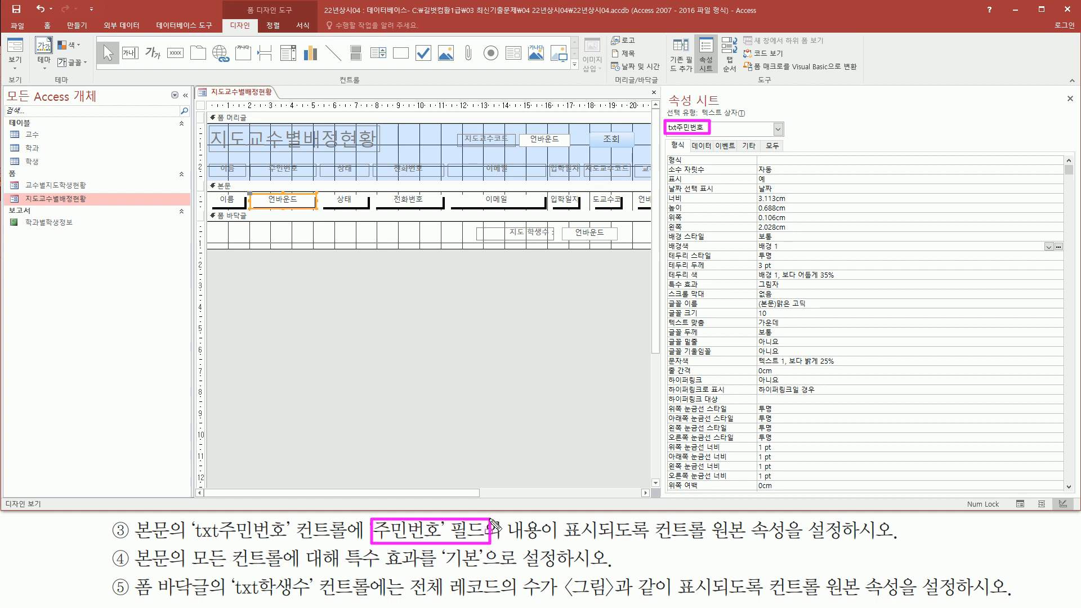
pyautogui.moveTo(656, 541); pyautogui.dragTo(796, 542)
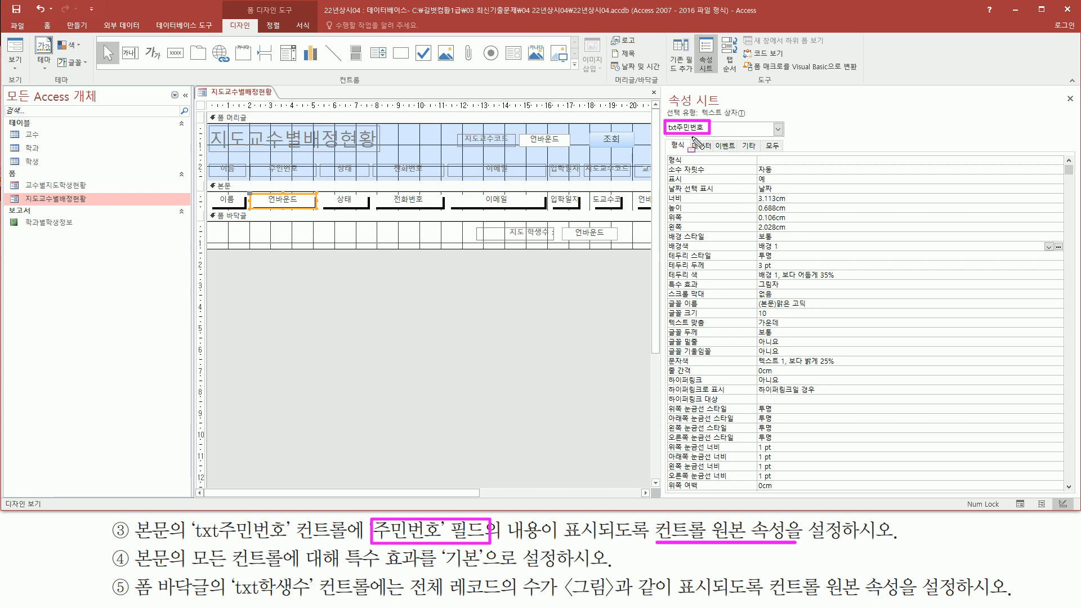
pyautogui.moveTo(688, 138); pyautogui.dragTo(715, 152)
pyautogui.press('Escape')
pyautogui.click(702, 147)
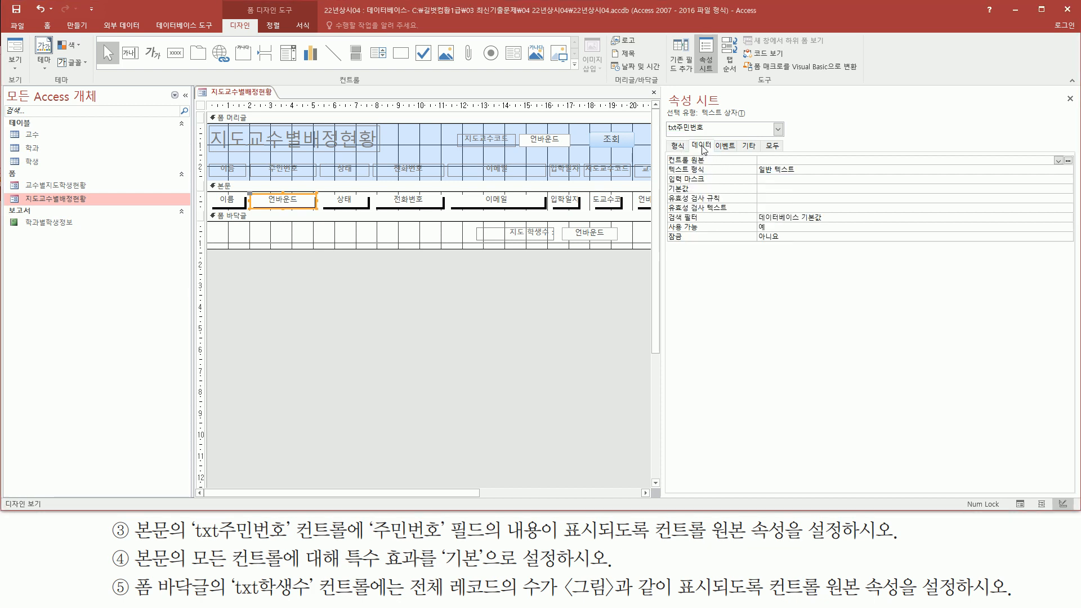
pyautogui.moveTo(663, 152)
pyautogui.mouseDown()
pyautogui.moveTo(704, 167)
pyautogui.moveTo(934, 167)
pyautogui.mouseUp()
pyautogui.moveTo(1049, 144); pyautogui.dragTo(1066, 172)
pyautogui.press('Escape')
pyautogui.click(1059, 161)
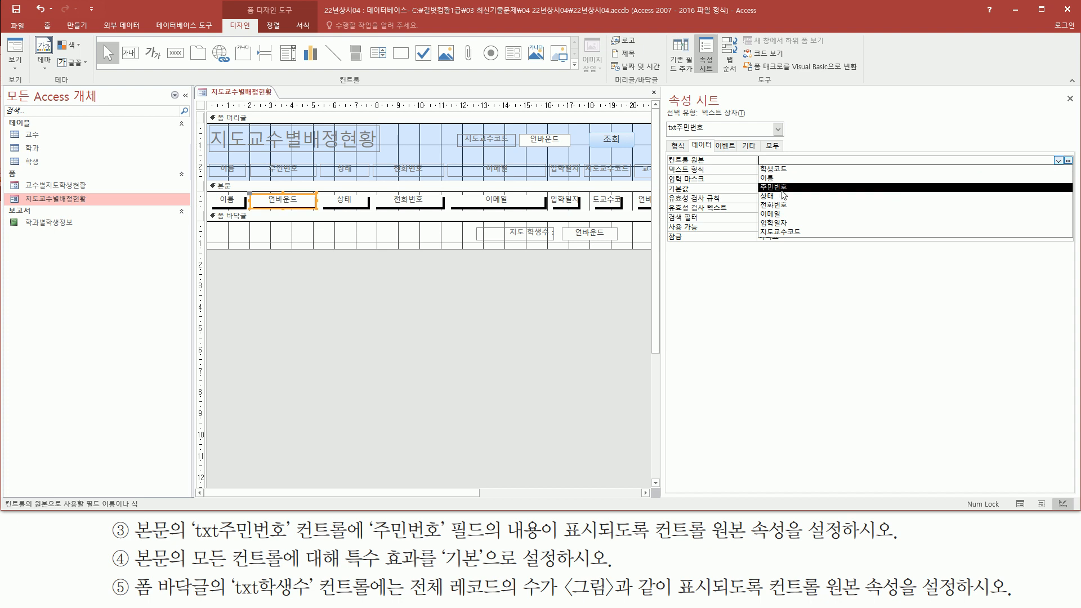
pyautogui.click(782, 190)
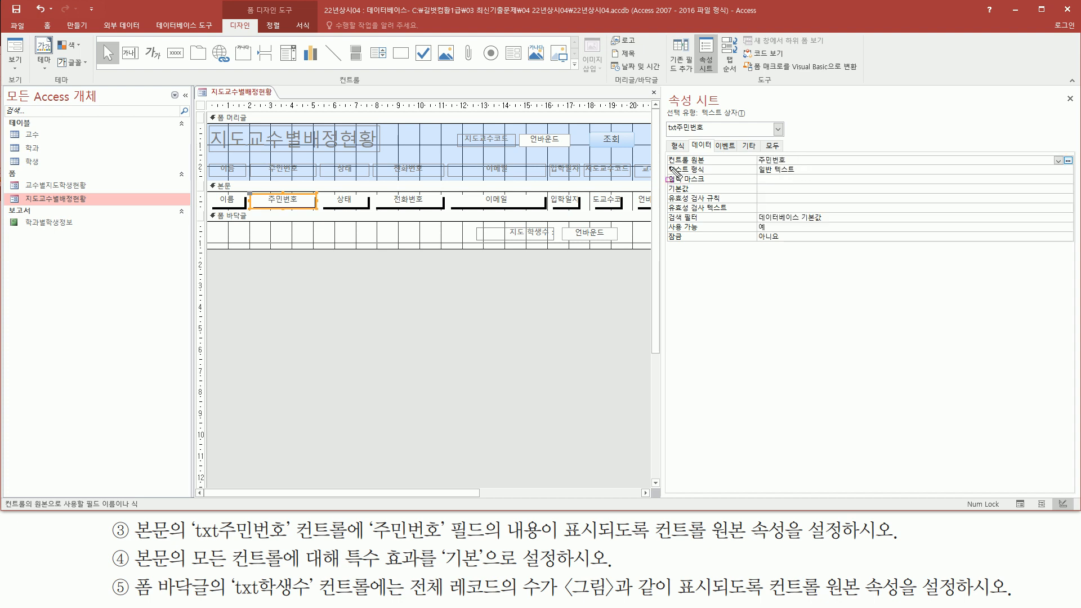
pyautogui.moveTo(666, 165)
pyautogui.mouseDown()
pyautogui.moveTo(814, 167)
pyautogui.moveTo(816, 151)
pyautogui.mouseUp()
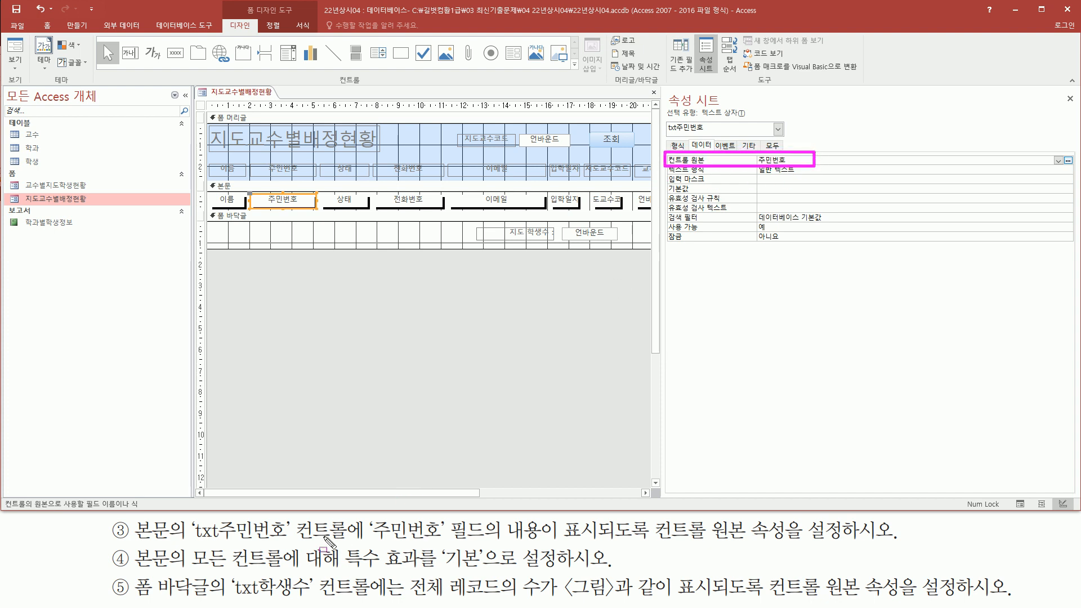
pyautogui.press('Escape')
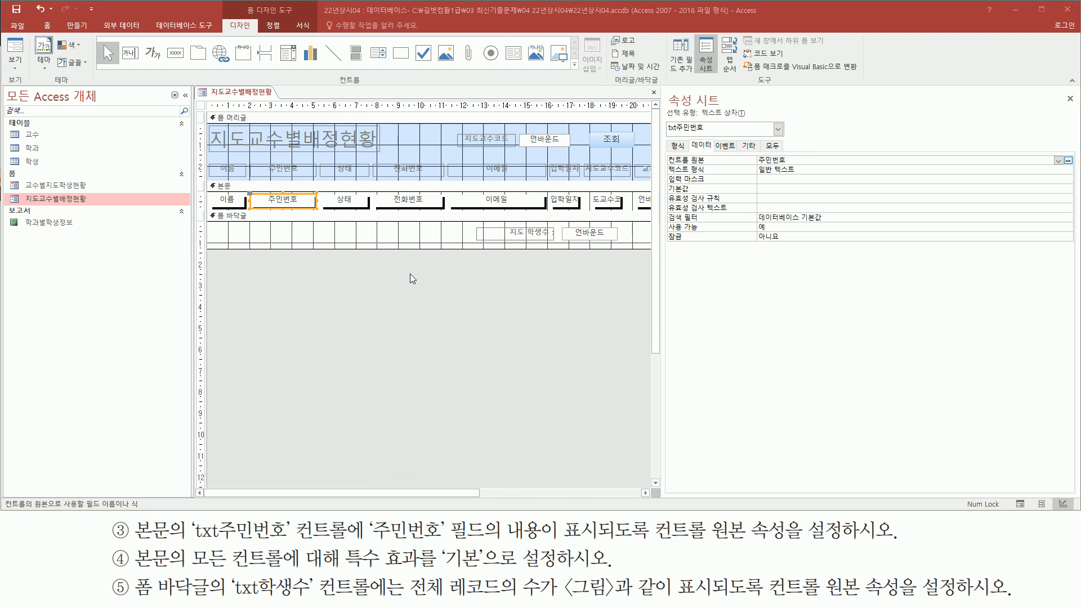
# - Preview the form in Form View to check the 주민번호 column, and return to Design View
pyautogui.rightClick(413, 278)
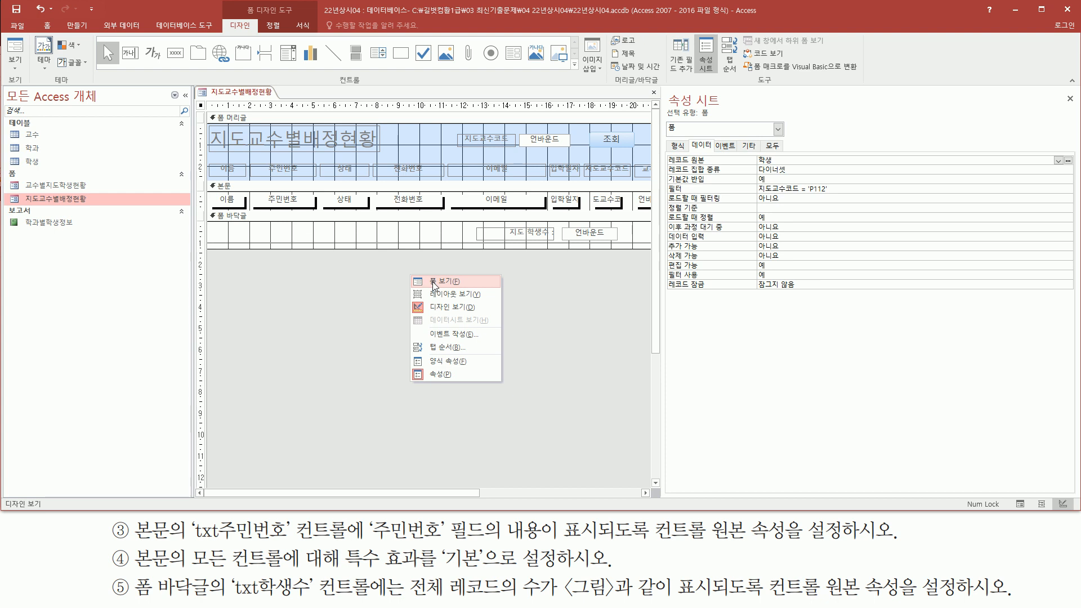
pyautogui.click(435, 284)
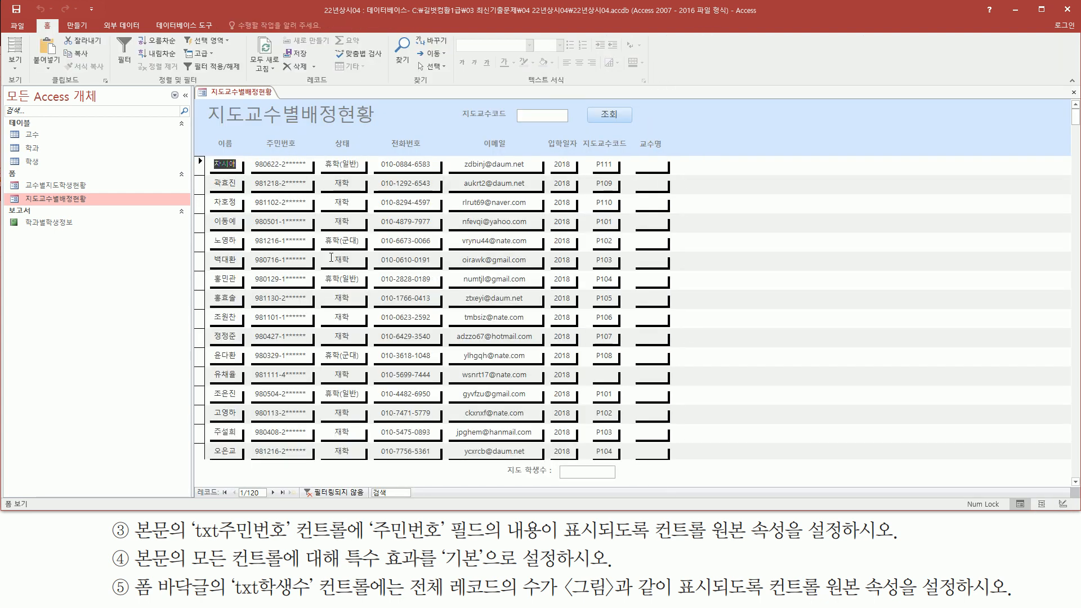
pyautogui.moveTo(248, 157)
pyautogui.mouseDown()
pyautogui.moveTo(298, 321)
pyautogui.moveTo(324, 484)
pyautogui.moveTo(321, 471)
pyautogui.mouseUp()
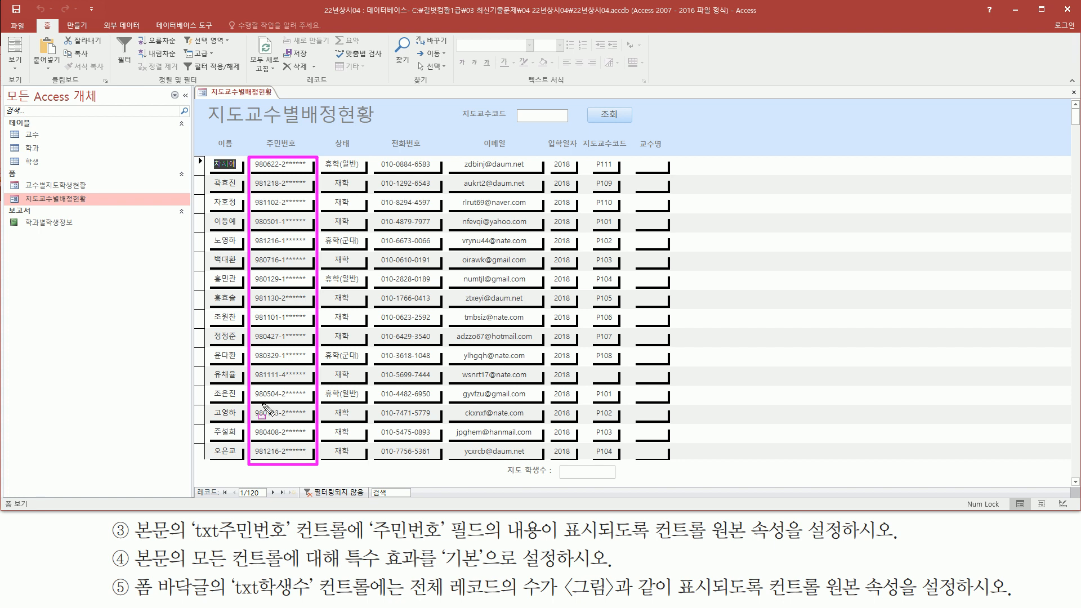
pyautogui.moveTo(126, 544)
pyautogui.mouseDown()
pyautogui.moveTo(151, 570)
pyautogui.moveTo(186, 574)
pyautogui.moveTo(559, 575)
pyautogui.mouseUp()
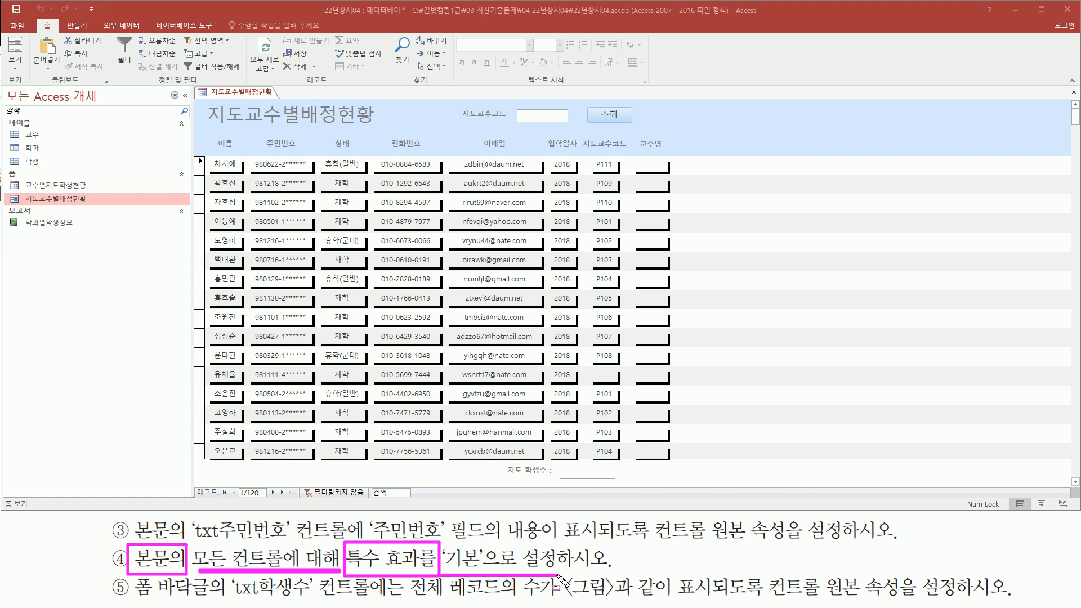
pyautogui.moveTo(206, 151)
pyautogui.mouseDown()
pyautogui.moveTo(252, 293)
pyautogui.moveTo(708, 473)
pyautogui.moveTo(687, 463)
pyautogui.mouseUp()
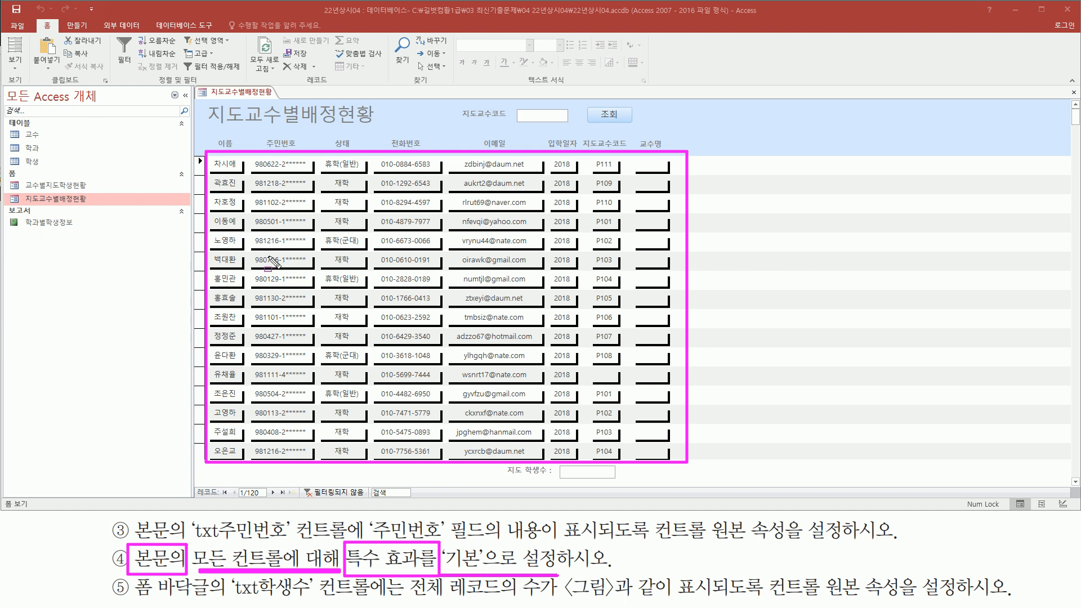
pyautogui.press('Escape')
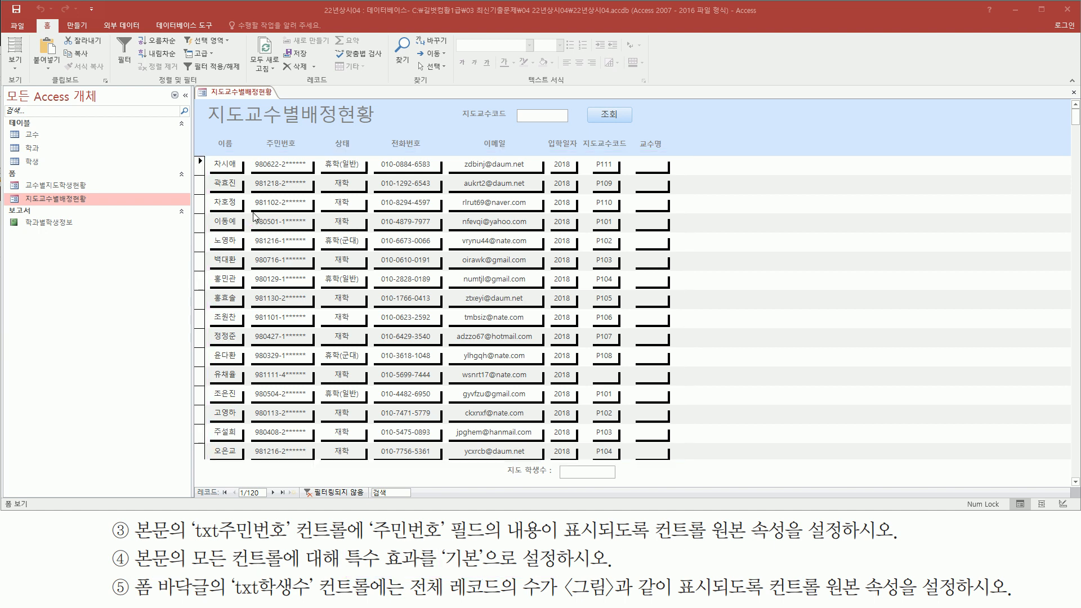
pyautogui.rightClick(251, 94)
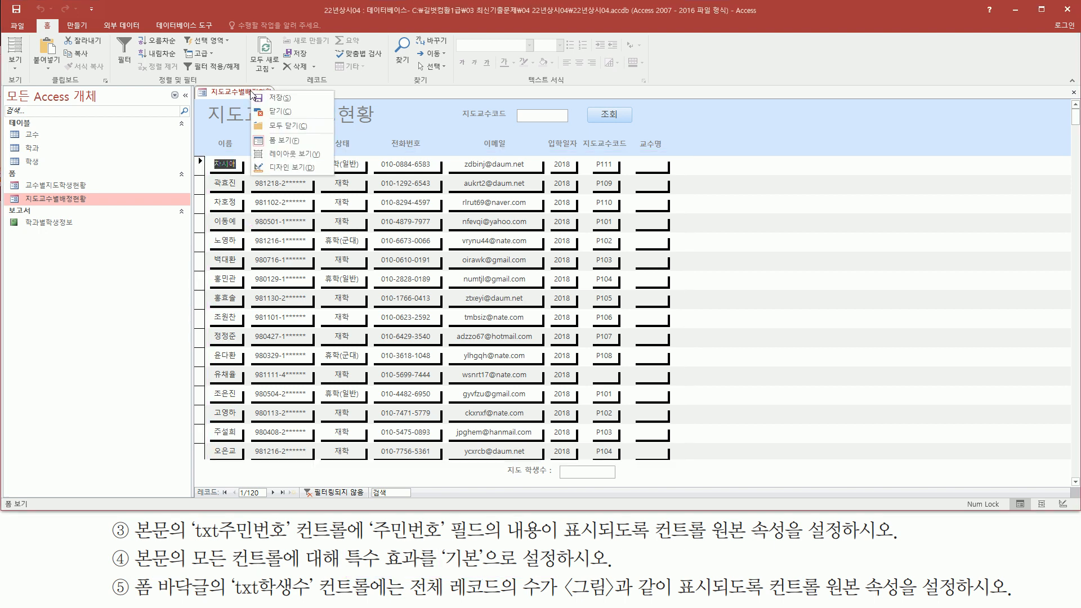
pyautogui.click(289, 168)
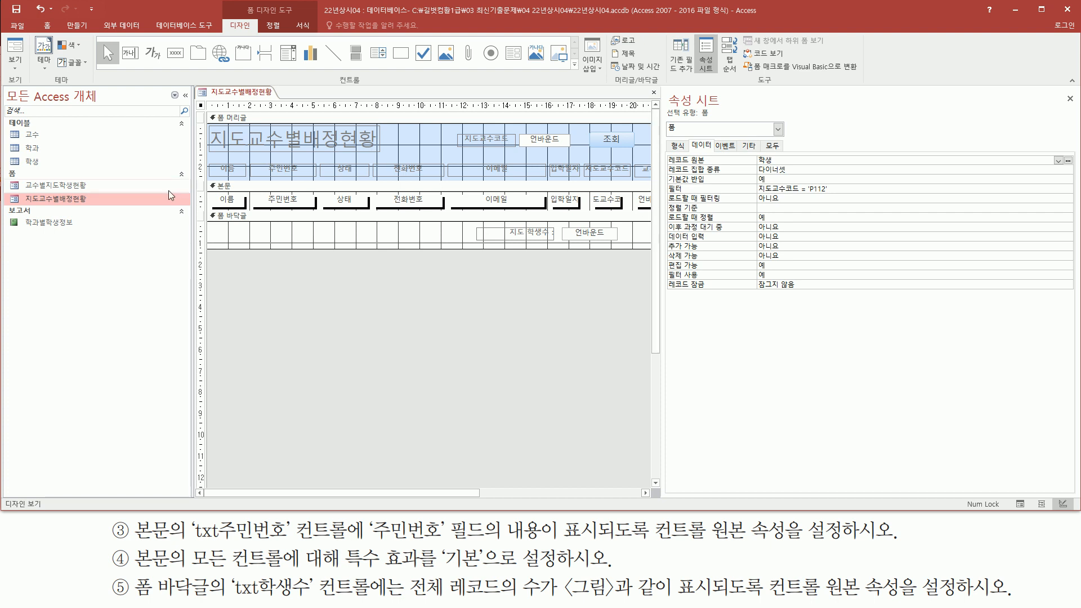
# - Set the special effect (특수 효과) of all controls in the 본문 section to 기본
pyautogui.hotkey('ctrl', 'shift', 'd')
pyautogui.moveTo(207, 190); pyautogui.dragTo(652, 213)
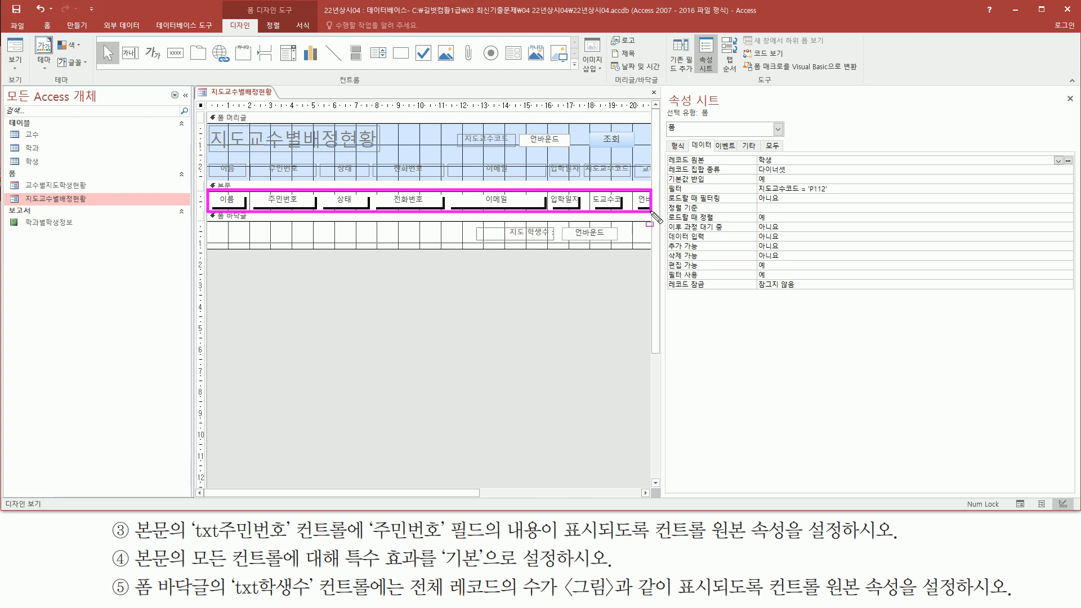
pyautogui.moveTo(194, 192); pyautogui.dragTo(206, 213)
pyautogui.press('Escape')
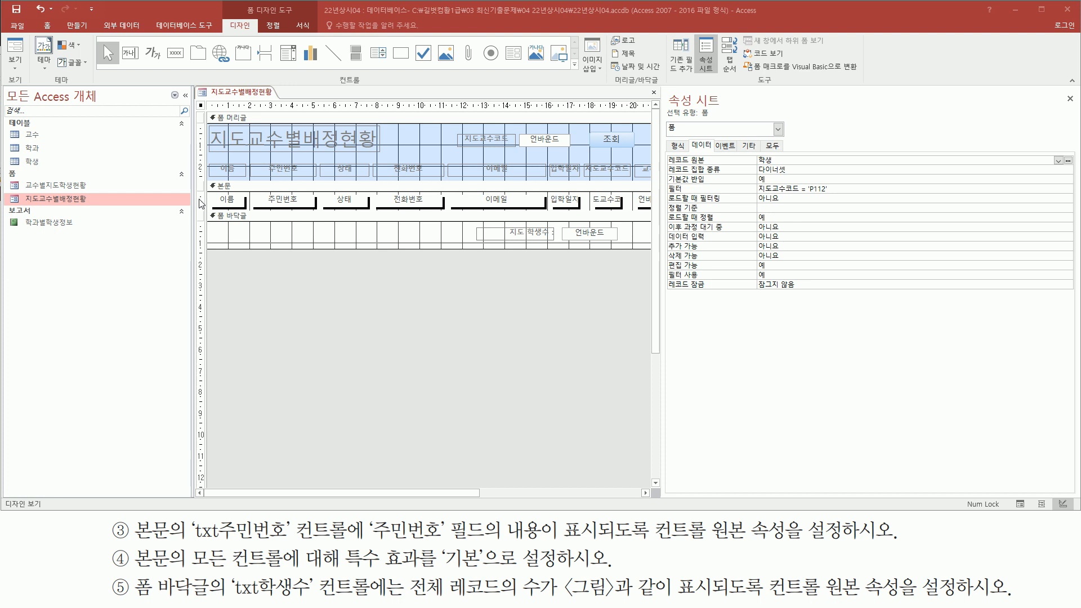
pyautogui.click(200, 199)
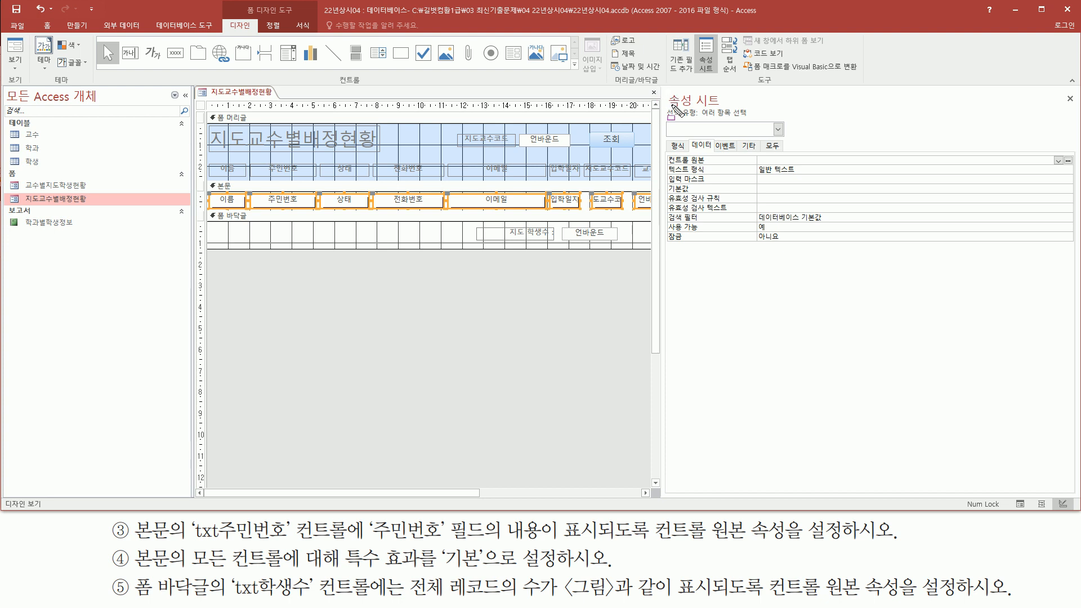
pyautogui.moveTo(702, 134)
pyautogui.mouseDown()
pyautogui.moveTo(758, 131)
pyautogui.moveTo(758, 116)
pyautogui.mouseUp()
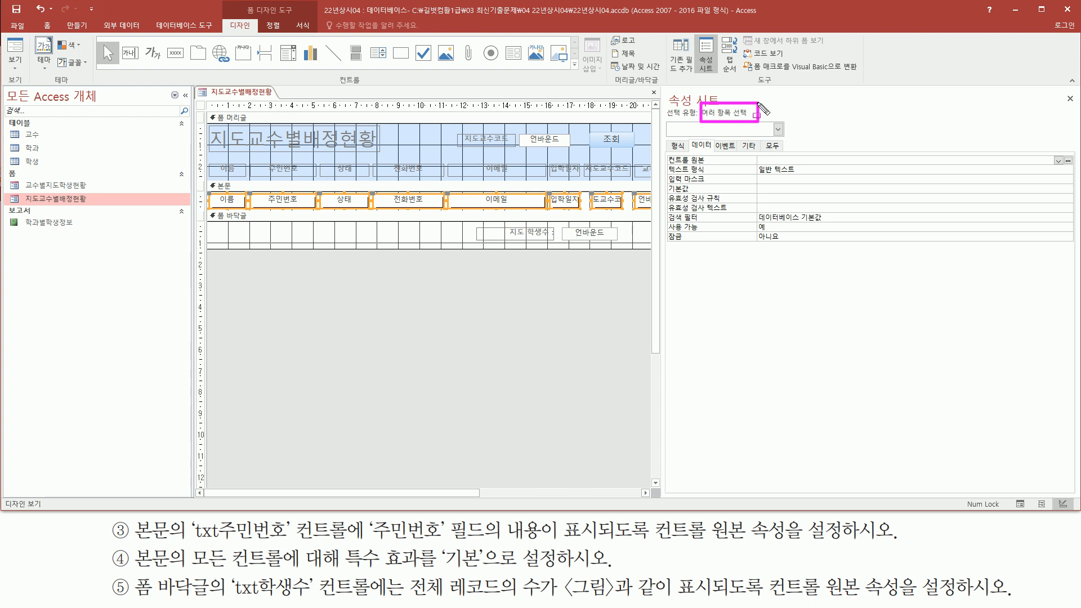
pyautogui.moveTo(660, 140); pyautogui.dragTo(688, 152)
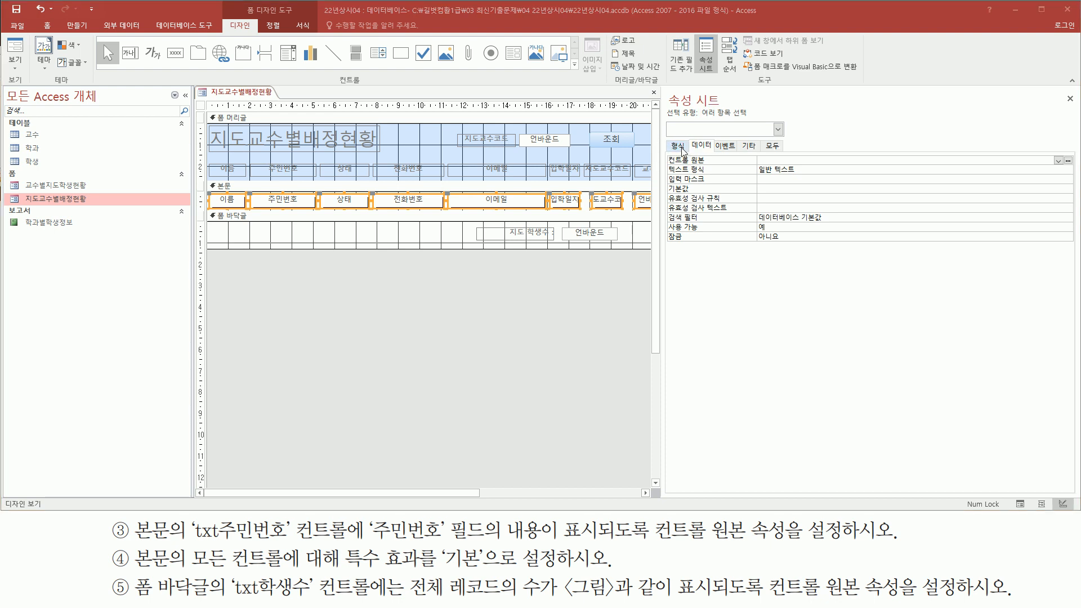
pyautogui.click(678, 146)
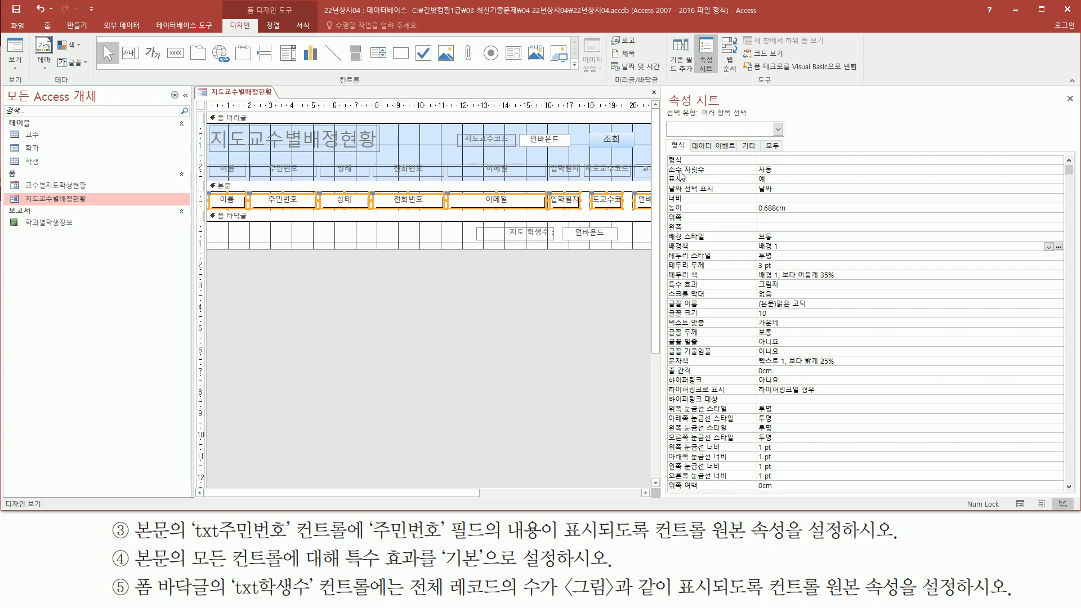
pyautogui.moveTo(665, 276)
pyautogui.mouseDown()
pyautogui.moveTo(712, 297)
pyautogui.moveTo(807, 294)
pyautogui.mouseUp()
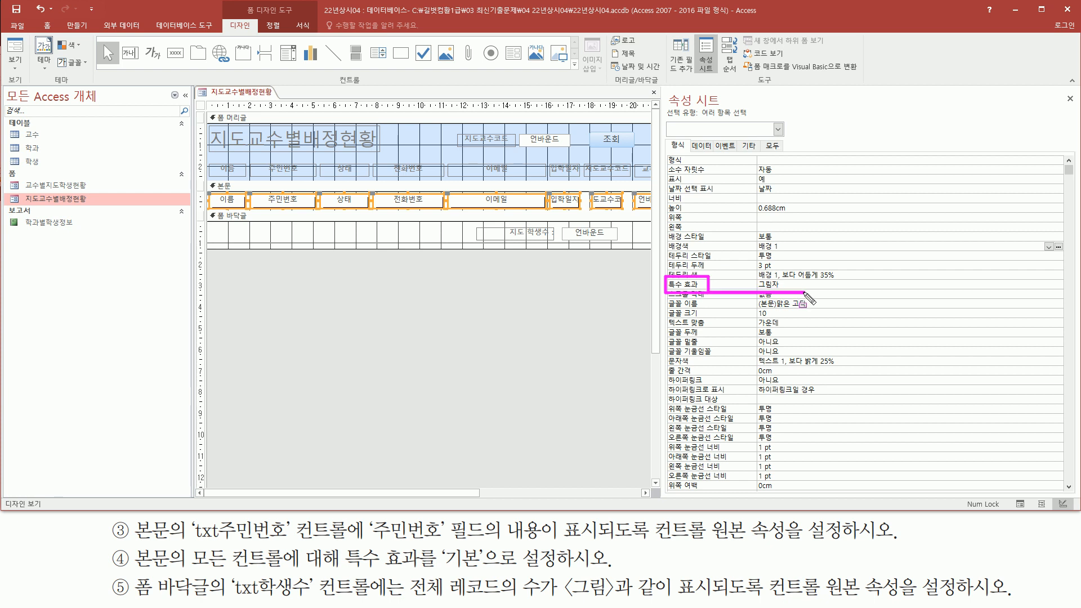
pyautogui.click(894, 287)
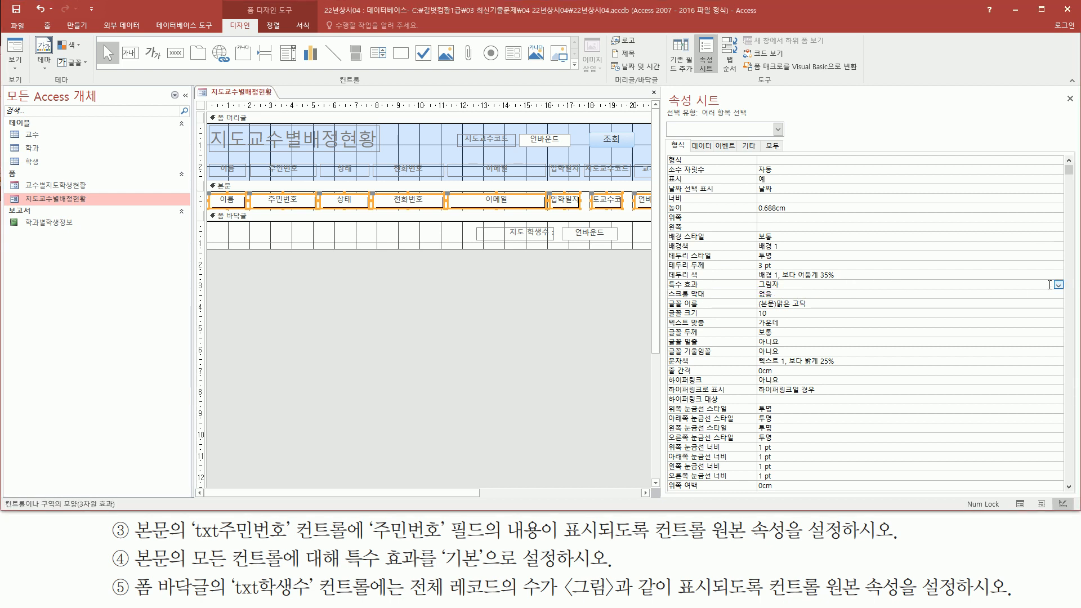
pyautogui.click(1059, 286)
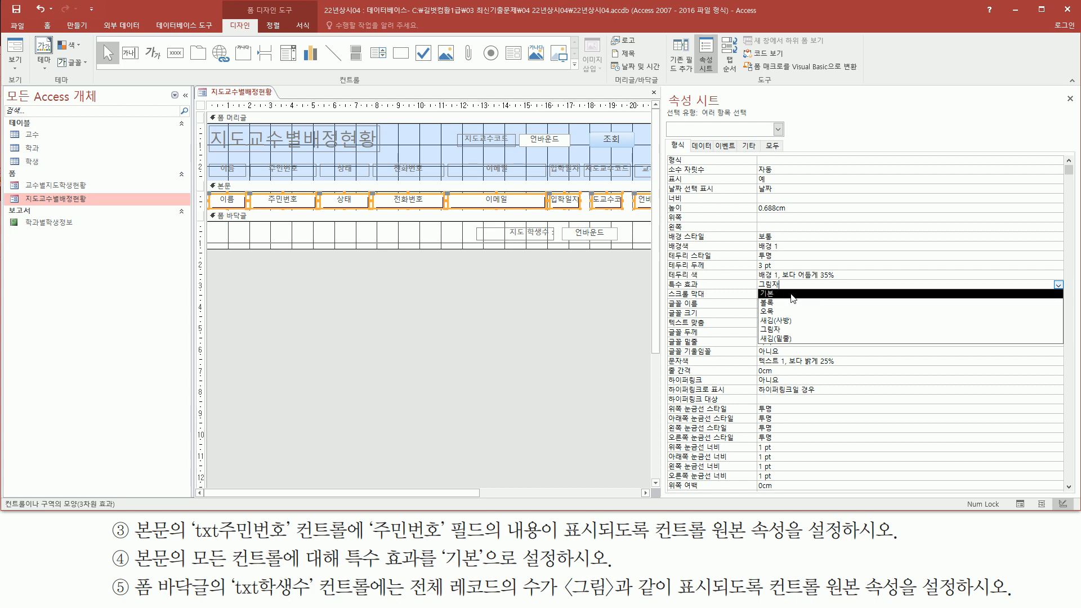
pyautogui.click(791, 295)
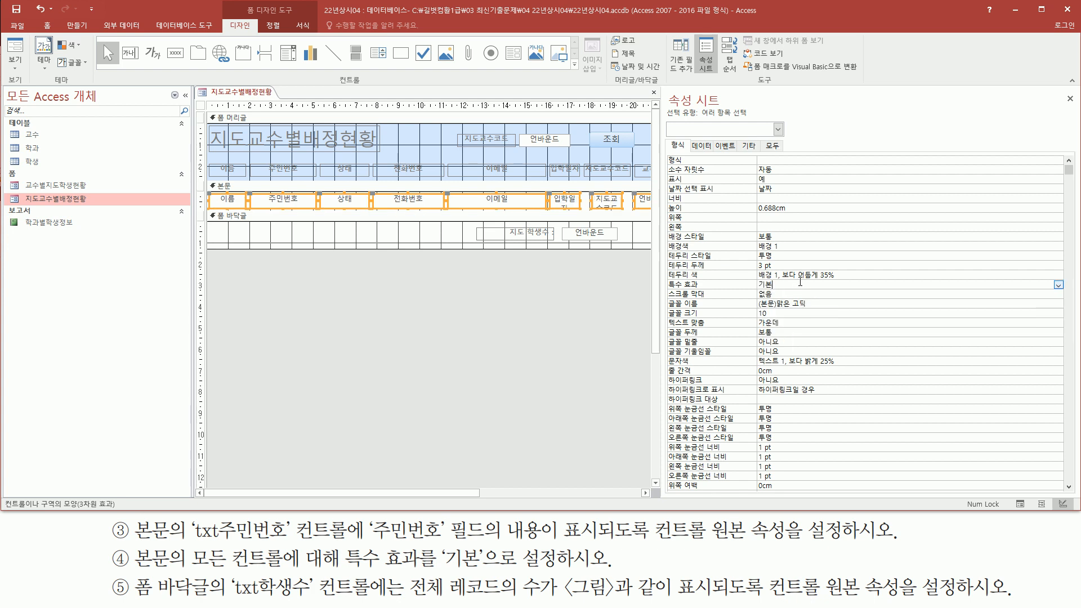
pyautogui.moveTo(665, 294)
pyautogui.mouseDown()
pyautogui.moveTo(788, 294)
pyautogui.moveTo(787, 276)
pyautogui.mouseUp()
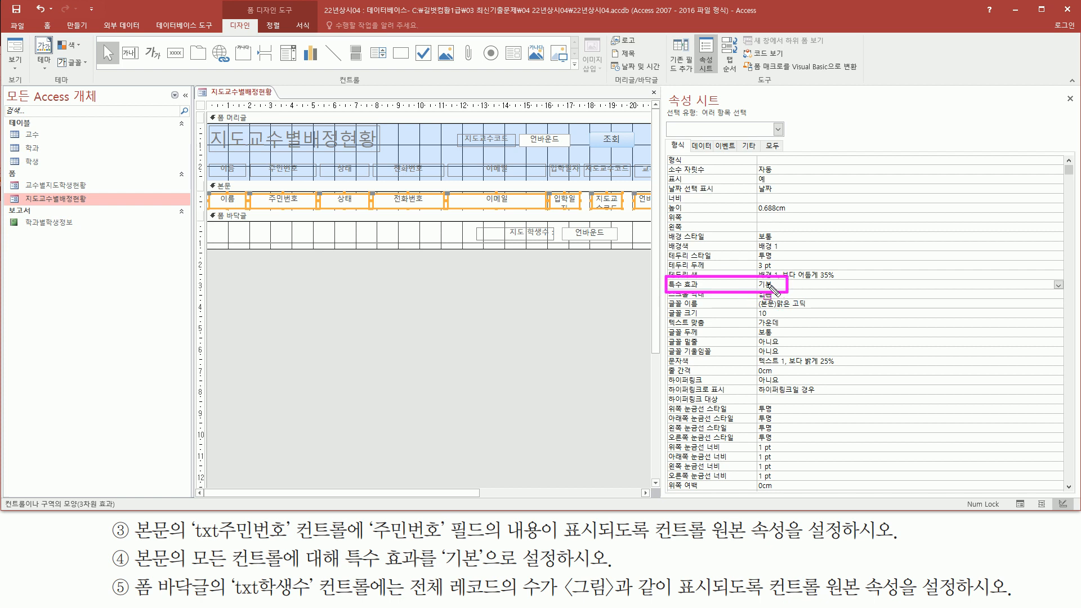
pyautogui.press('Escape')
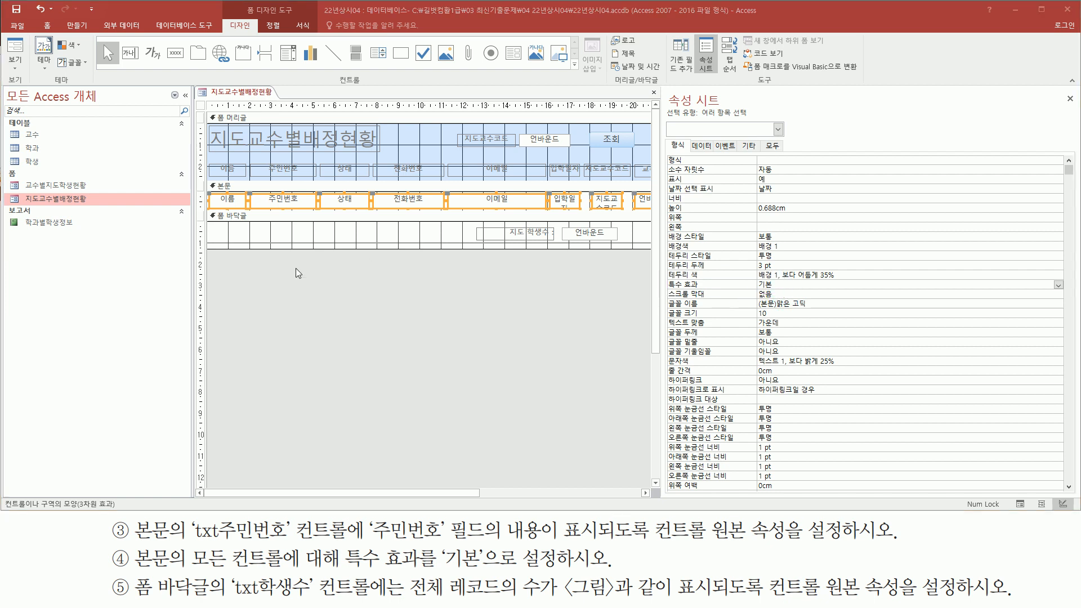
# - Display the form in Form View to check the look of the 본문 controls and the student-count box in the footer
pyautogui.rightClick(361, 278)
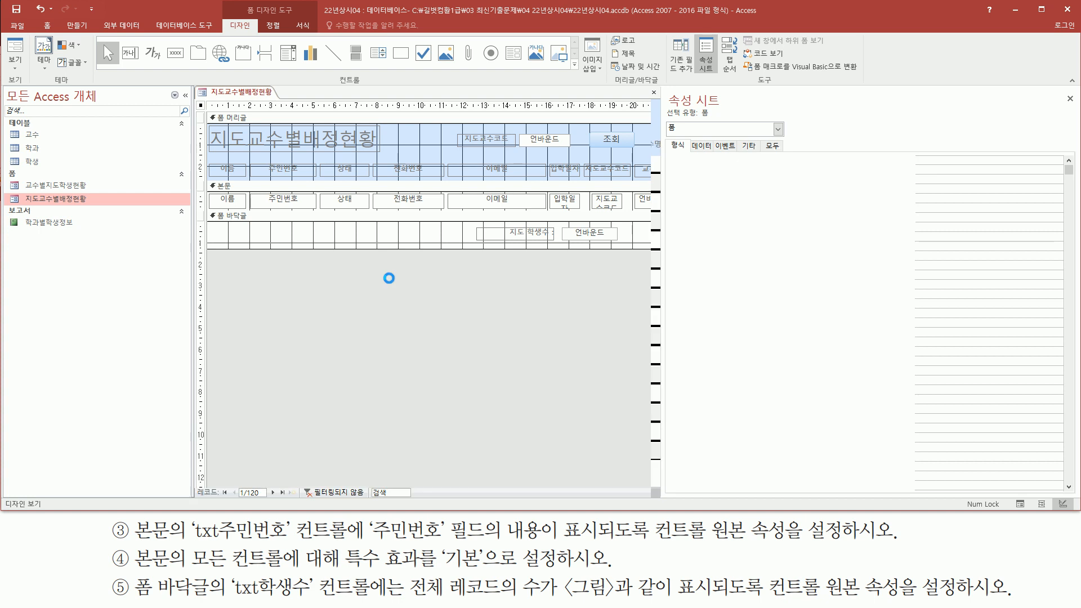
pyautogui.click(391, 280)
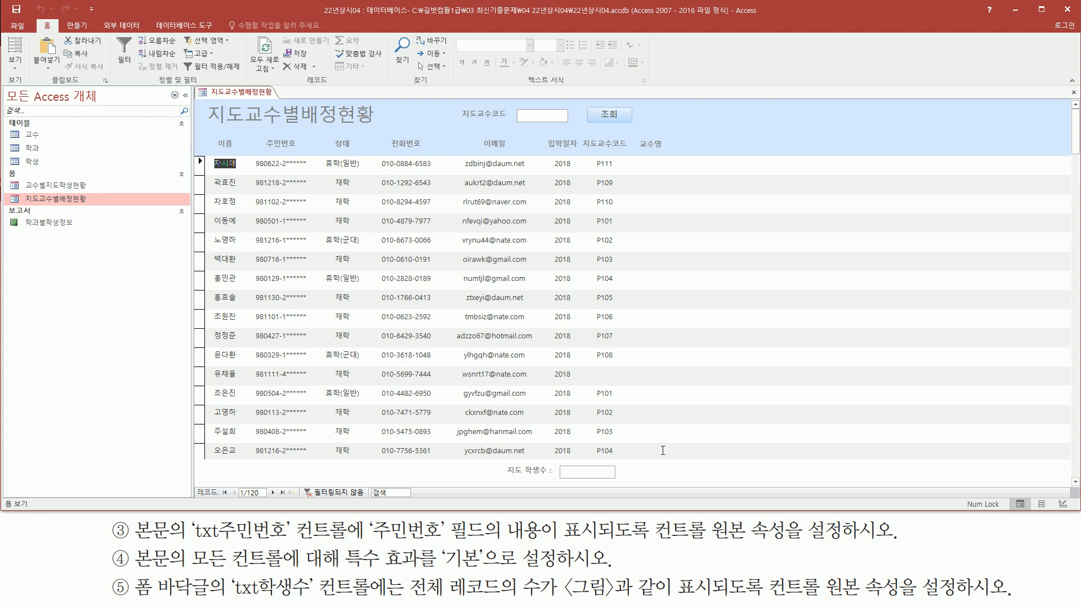
pyautogui.moveTo(129, 569)
pyautogui.mouseDown()
pyautogui.moveTo(193, 601)
pyautogui.moveTo(388, 605)
pyautogui.moveTo(376, 570)
pyautogui.mouseUp()
pyautogui.moveTo(505, 479); pyautogui.dragTo(553, 479)
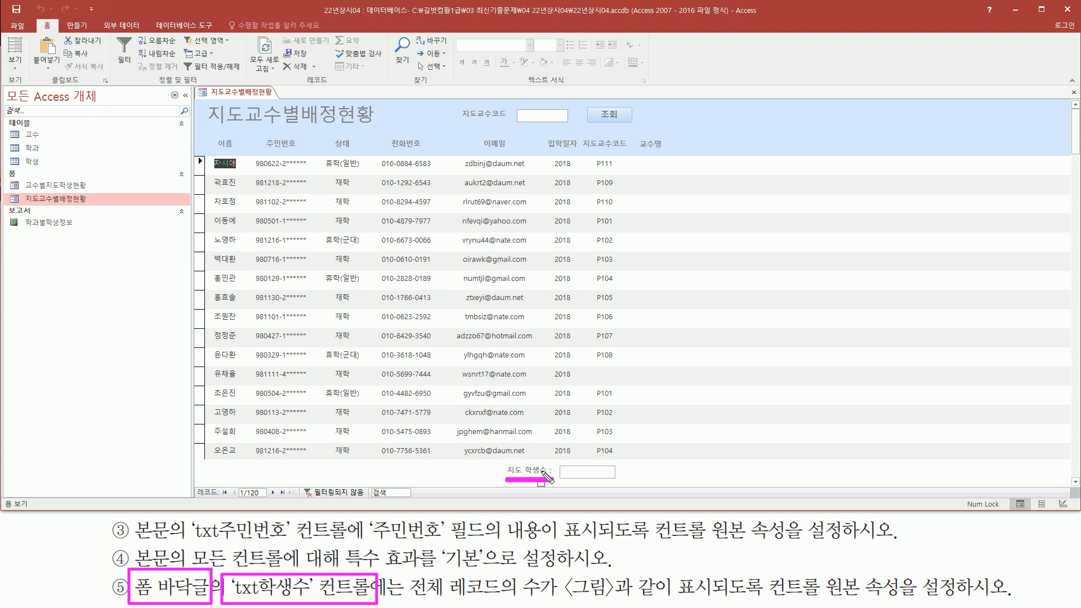
pyautogui.moveTo(559, 463); pyautogui.dragTo(621, 480)
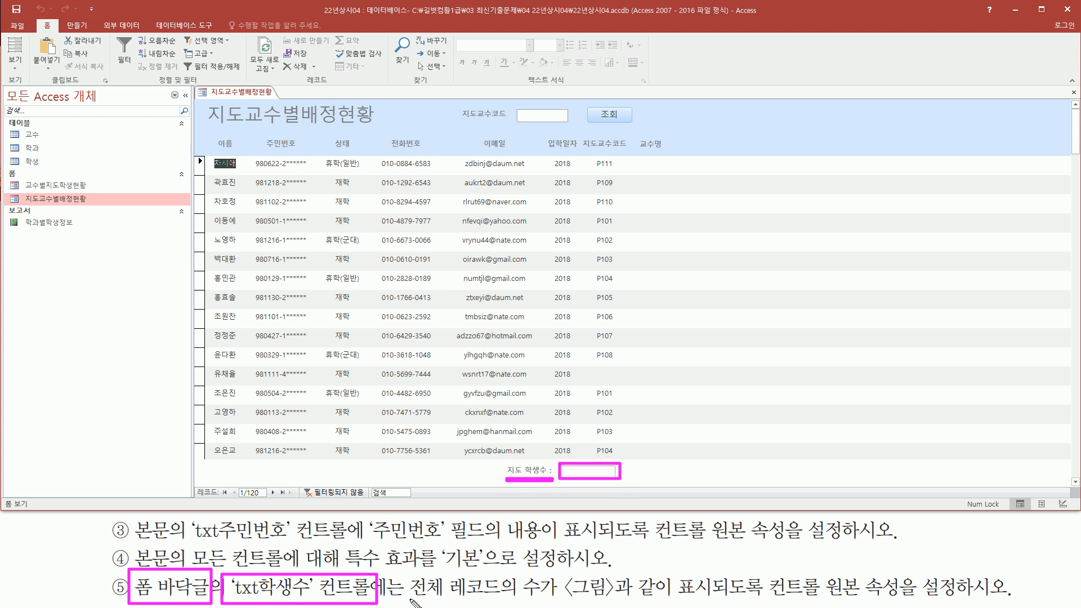
pyautogui.moveTo(404, 601)
pyautogui.mouseDown()
pyautogui.moveTo(547, 600)
pyautogui.moveTo(573, 583)
pyautogui.moveTo(591, 599)
pyautogui.moveTo(675, 605)
pyautogui.moveTo(1016, 604)
pyautogui.mouseUp()
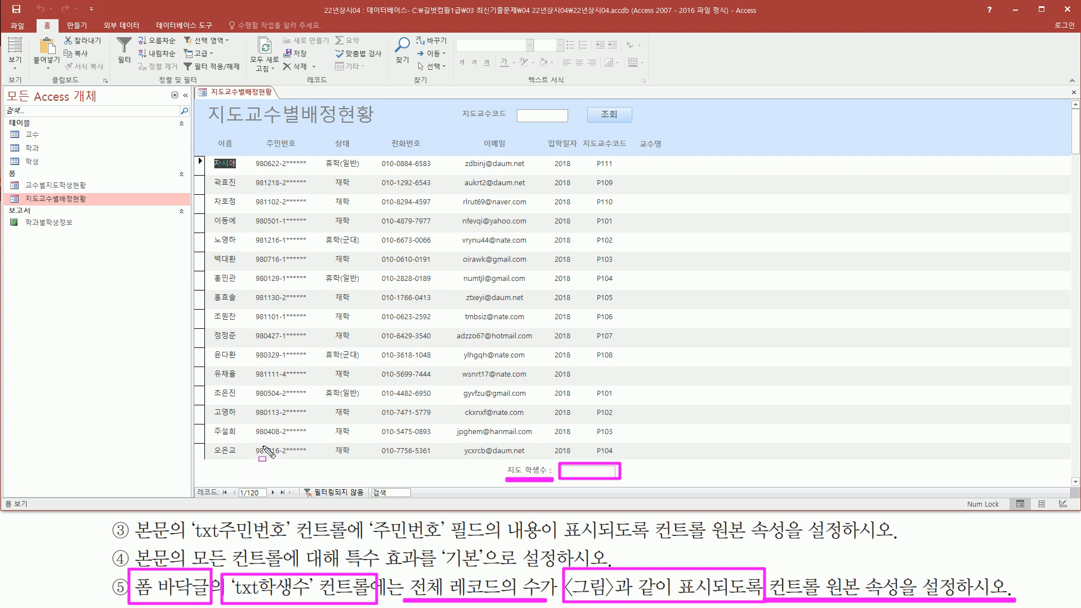
pyautogui.press('Escape')
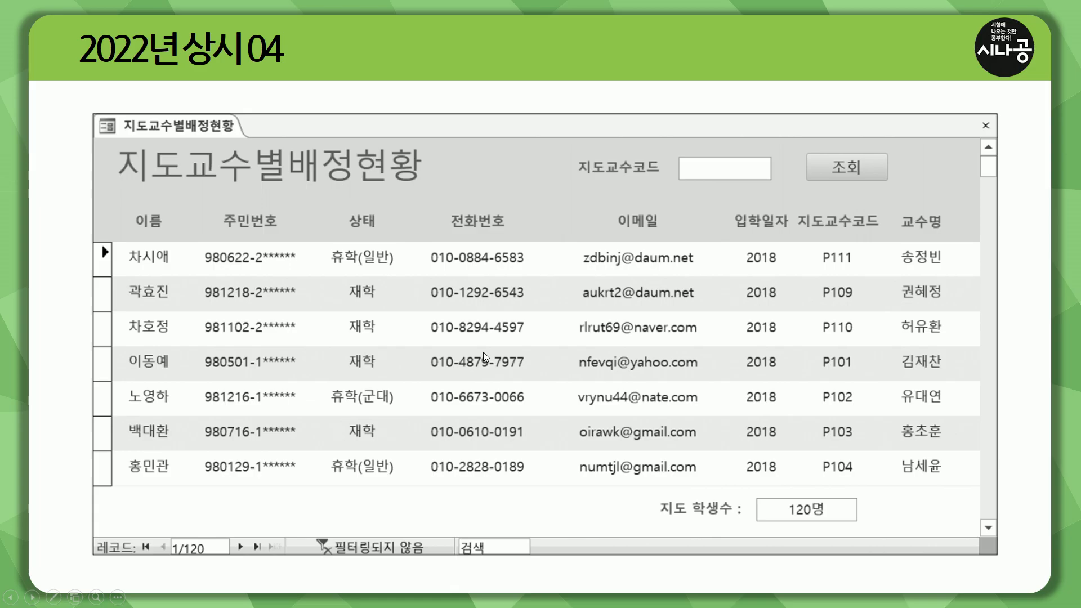
pyautogui.hotkey('ctrl', 'p')
pyautogui.moveTo(755, 498)
pyautogui.mouseDown()
pyautogui.moveTo(865, 498)
pyautogui.moveTo(864, 524)
pyautogui.mouseUp()
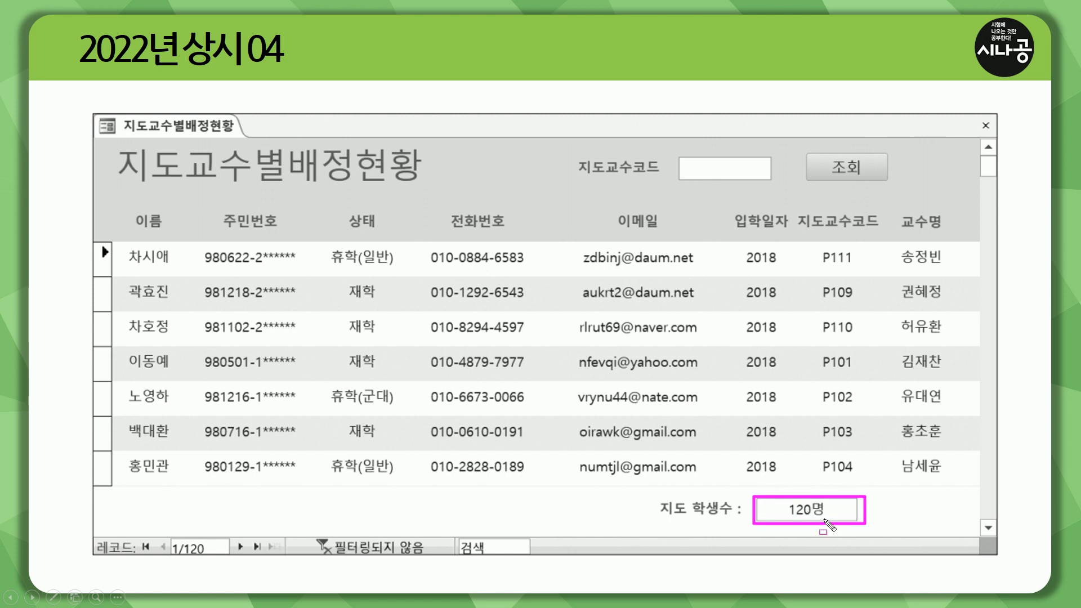
pyautogui.moveTo(788, 517); pyautogui.dragTo(810, 517)
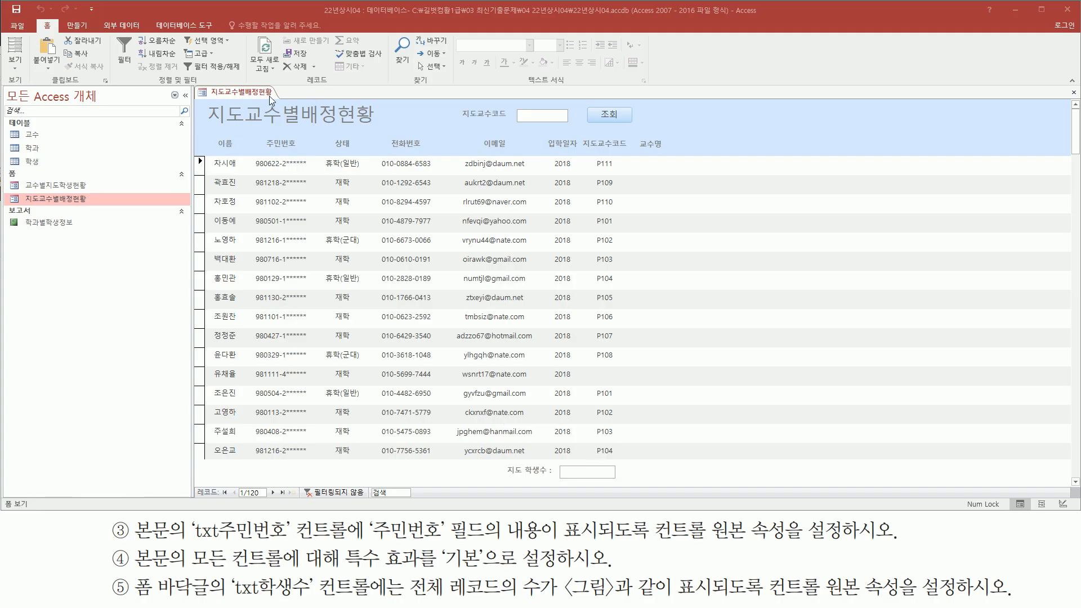
# - In Design View, set the control source (컨트롤 원본) of the txt학생수 text box in the 폼 바닥글 to =count(*) & "명"
pyautogui.rightClick(271, 100)
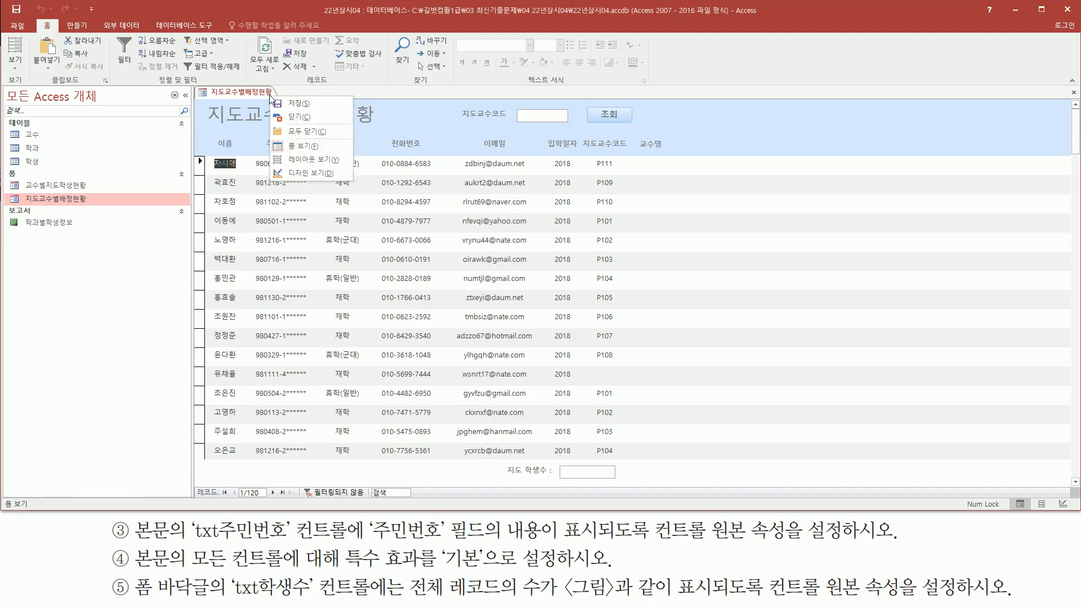
pyautogui.click(309, 173)
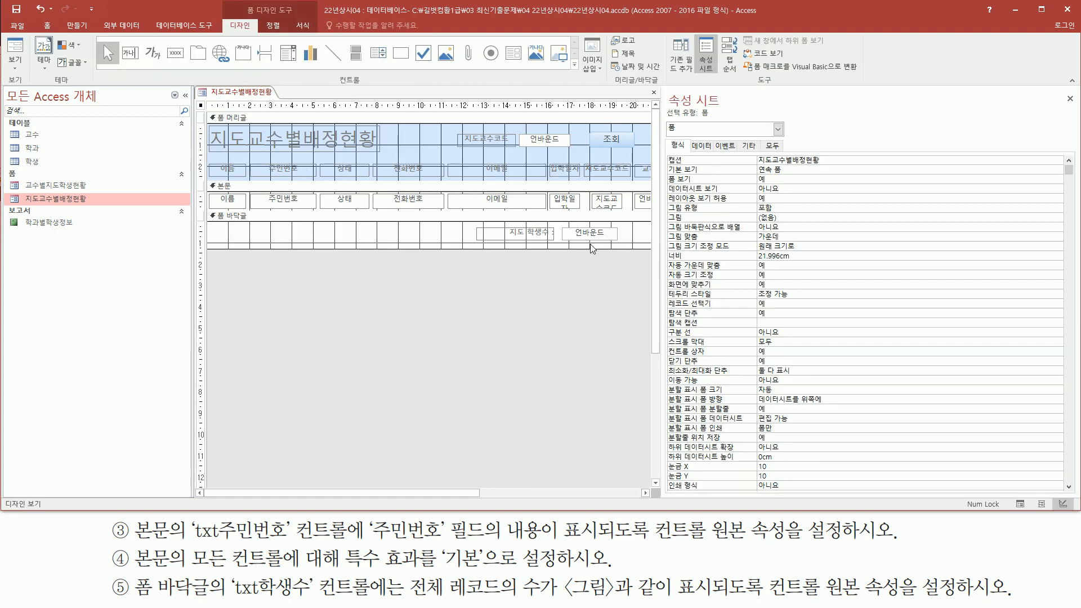
pyautogui.moveTo(556, 219); pyautogui.dragTo(639, 259)
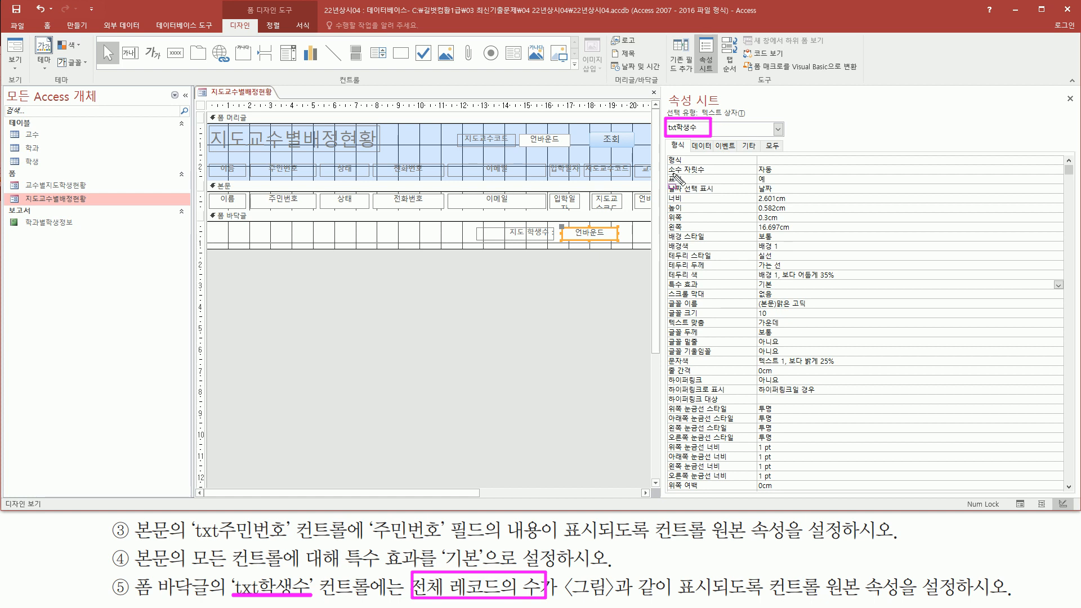
pyautogui.click(702, 146)
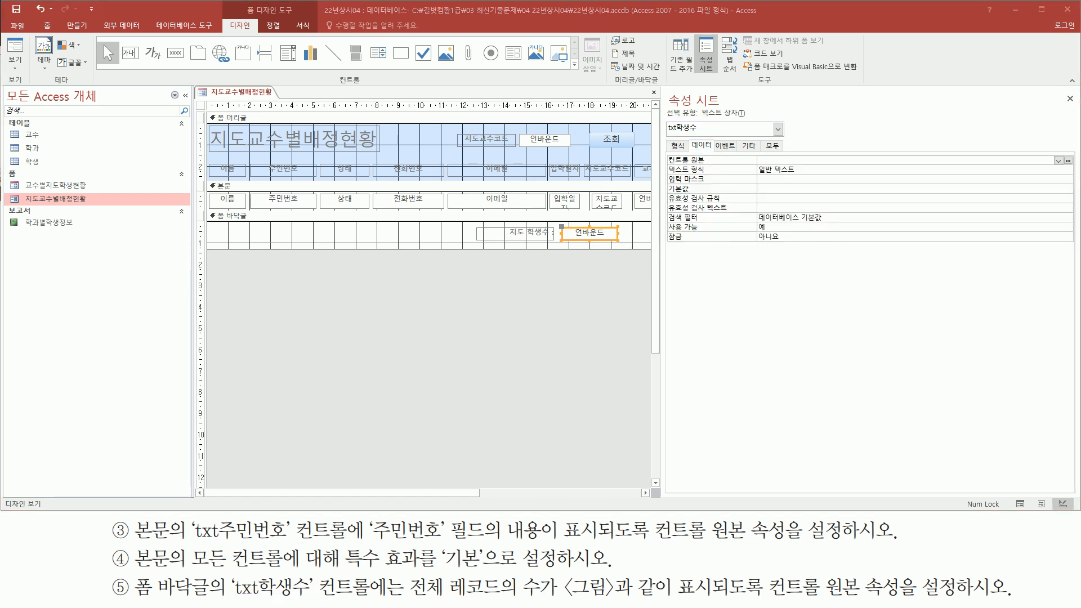
pyautogui.write('=count')
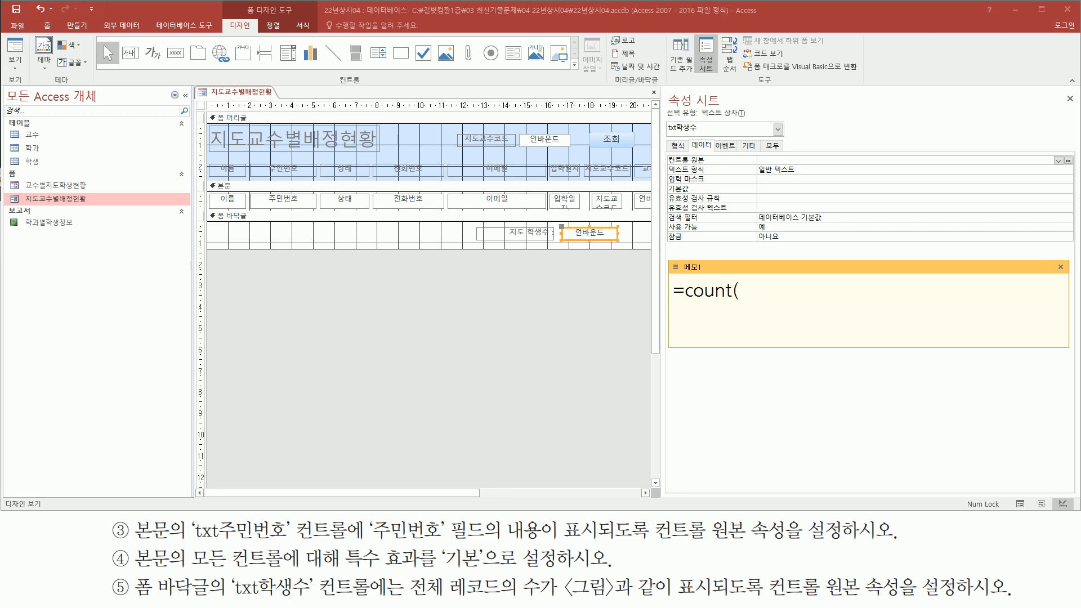
pyautogui.write('(*)')
pyautogui.write('& "명"')
pyautogui.click(791, 159)
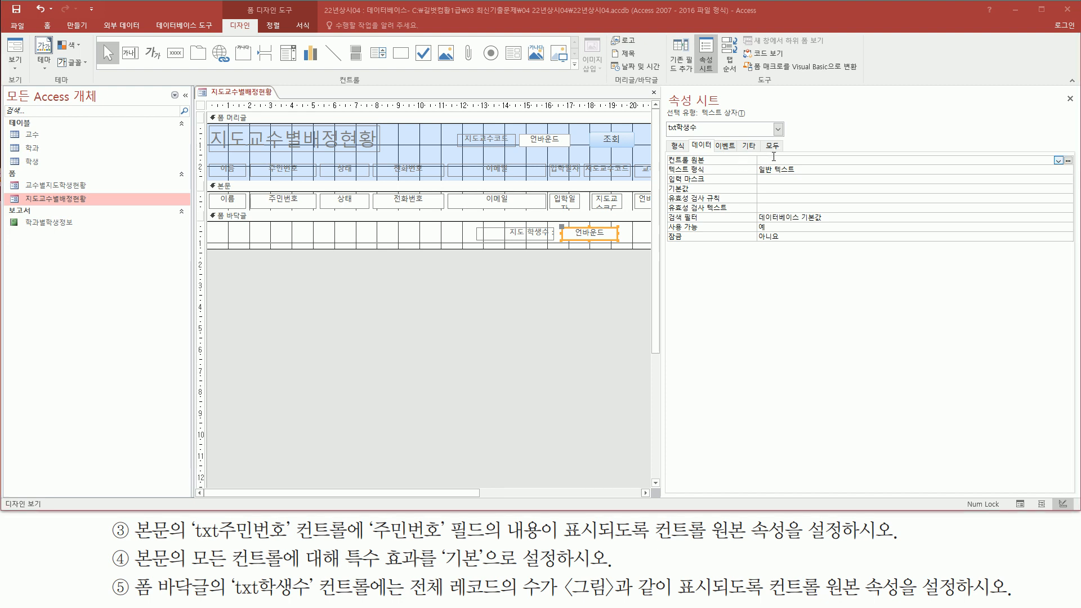
pyautogui.write('=count(*) & "명"')
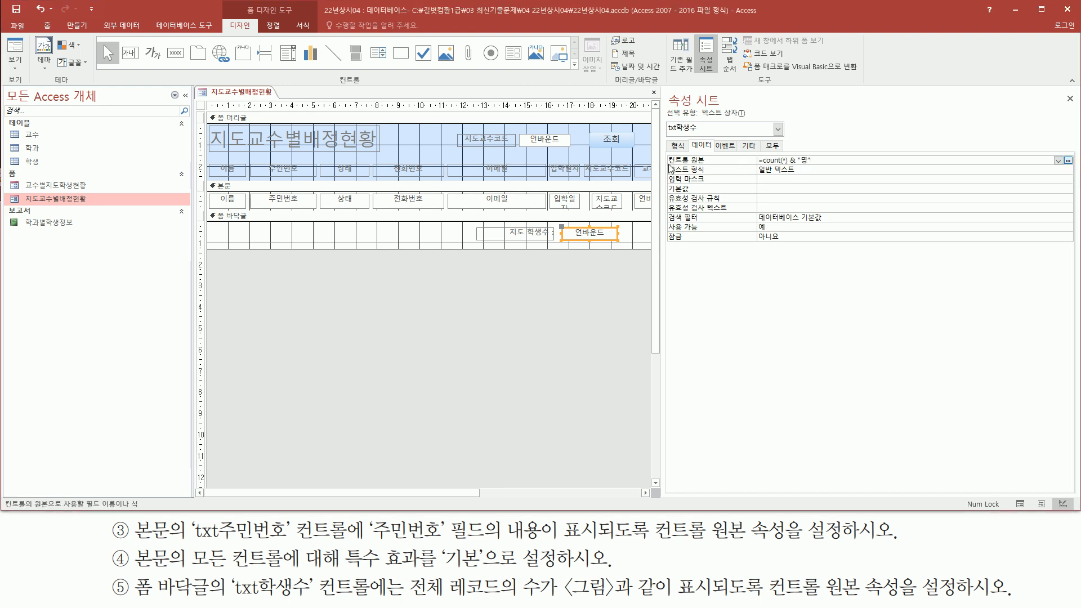
pyautogui.moveTo(665, 156)
pyautogui.mouseDown()
pyautogui.moveTo(842, 167)
pyautogui.moveTo(832, 150)
pyautogui.mouseUp()
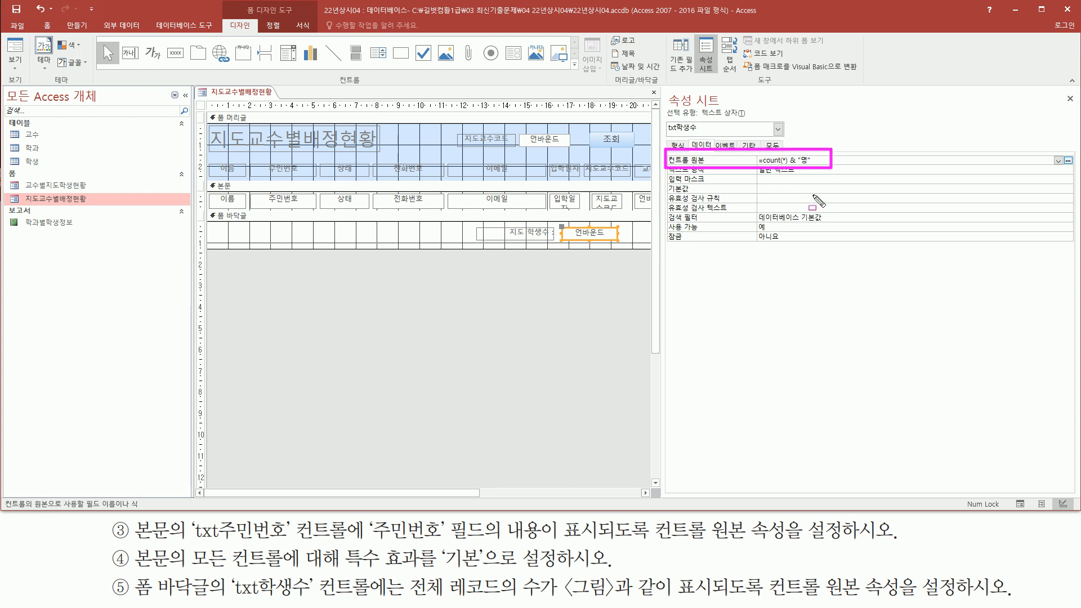
pyautogui.press('Escape')
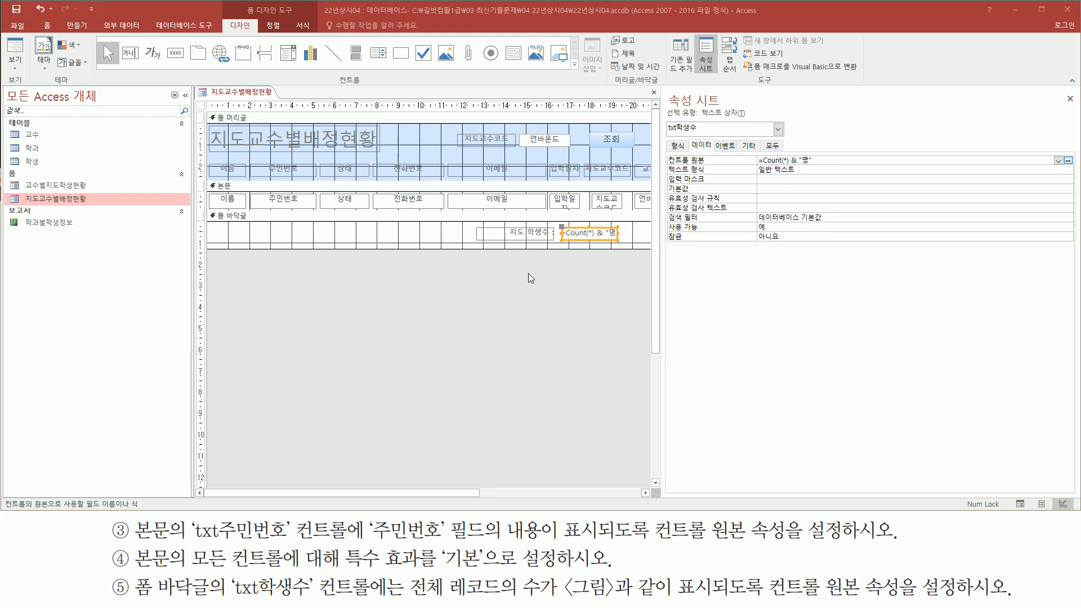
# - Preview the form in Form View to check the 지도 학생수 box in the footer
pyautogui.click(500, 278)
pyautogui.rightClick(499, 278)
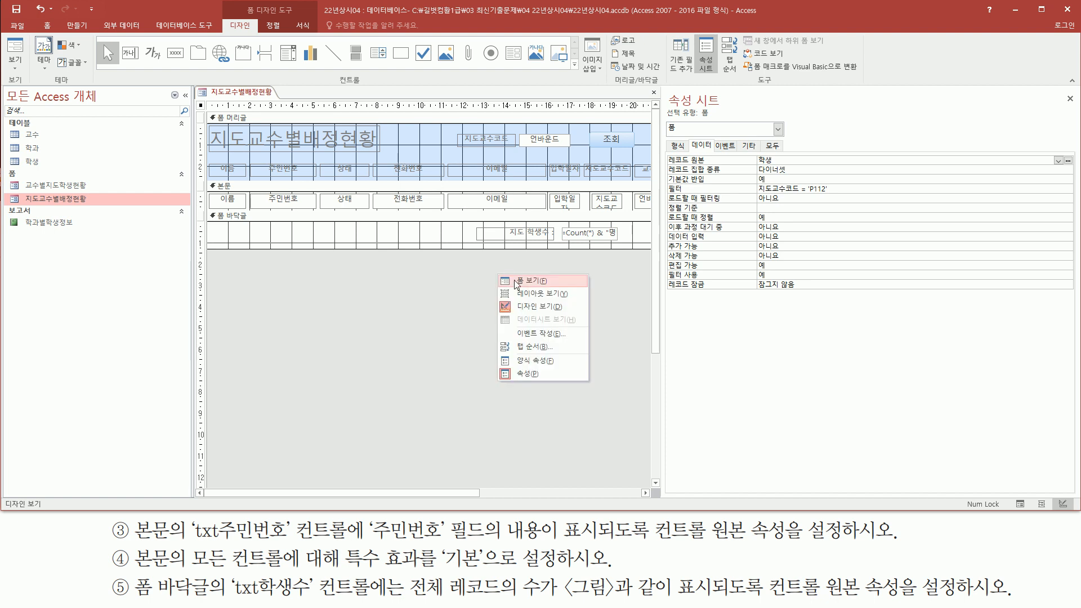
pyautogui.click(515, 281)
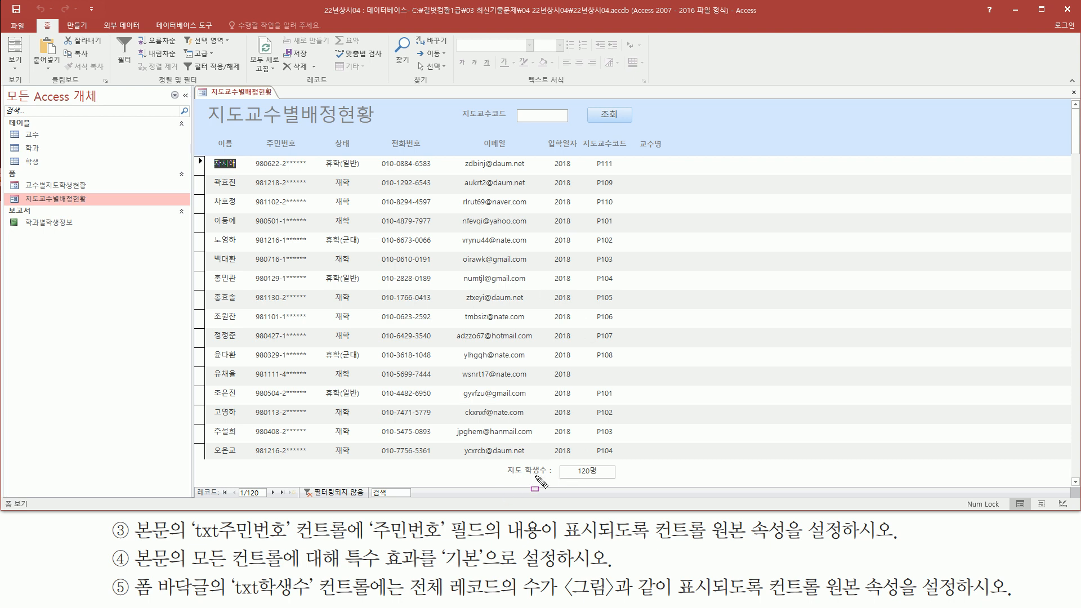
pyautogui.moveTo(504, 482); pyautogui.dragTo(634, 481)
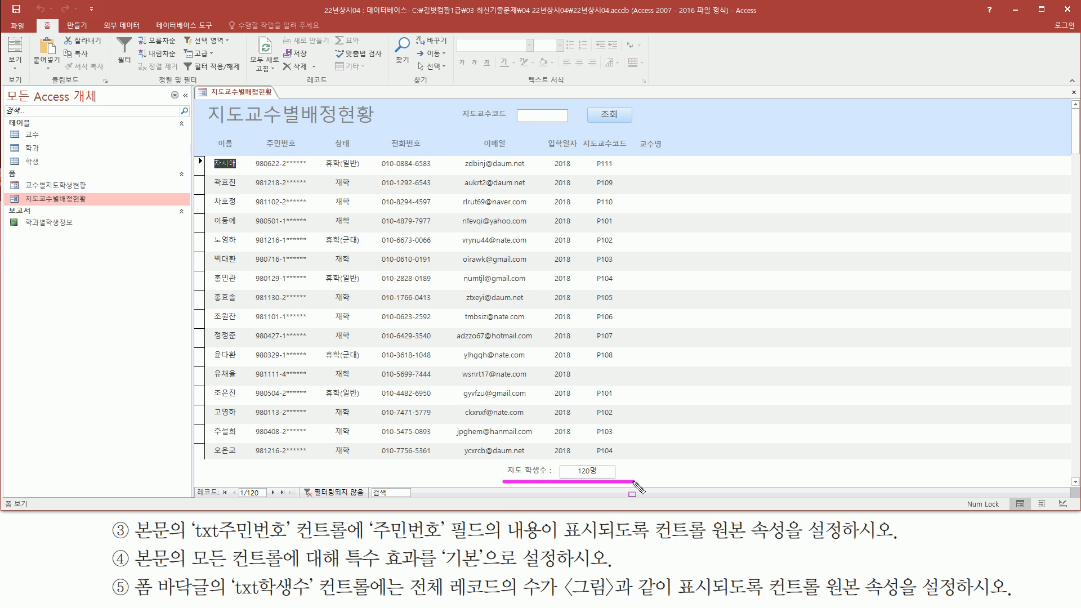
pyautogui.moveTo(567, 462); pyautogui.dragTo(610, 479)
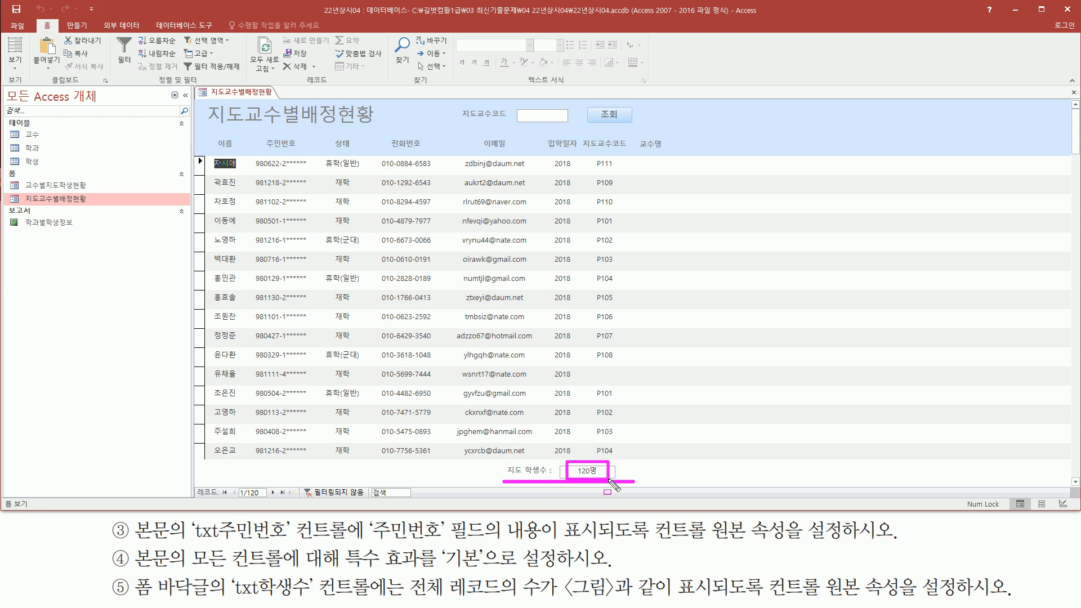
pyautogui.press('Escape')
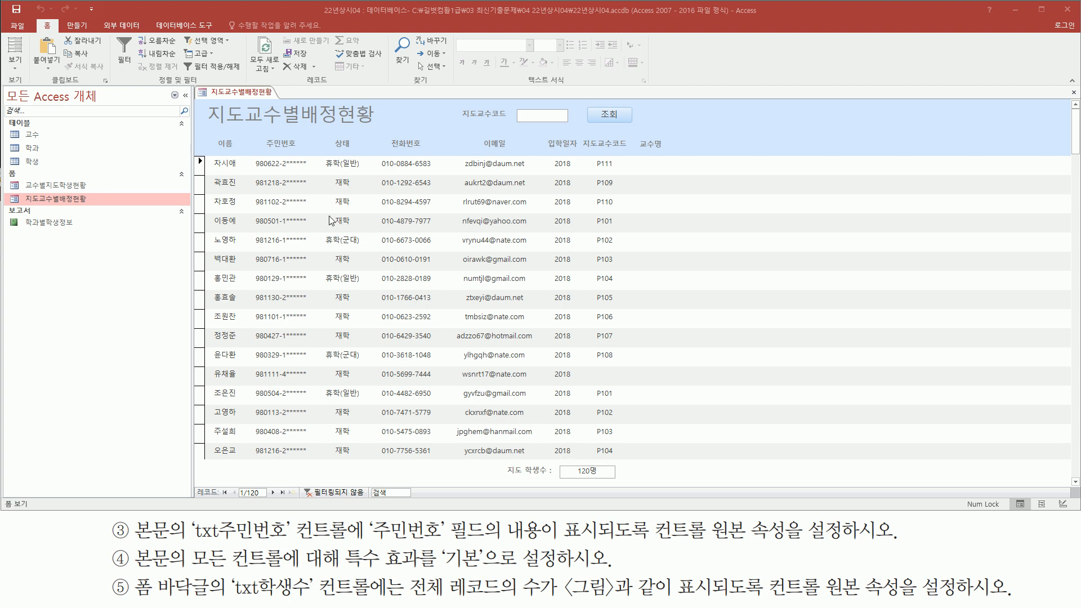
# - Close the 지도교수별배정현황 form and save its design changes
pyautogui.rightClick(250, 93)
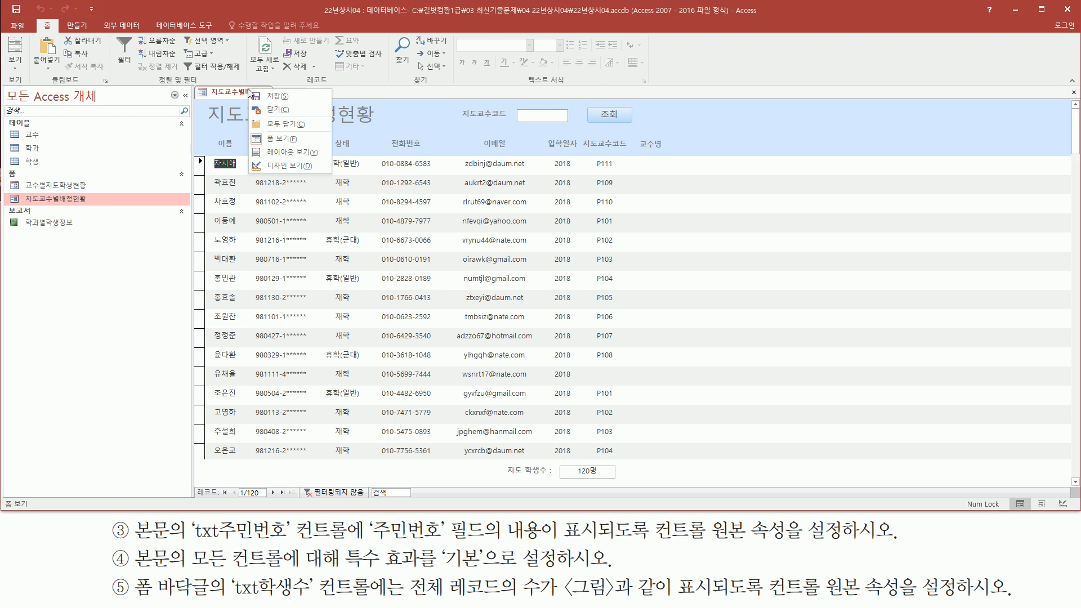
pyautogui.click(268, 109)
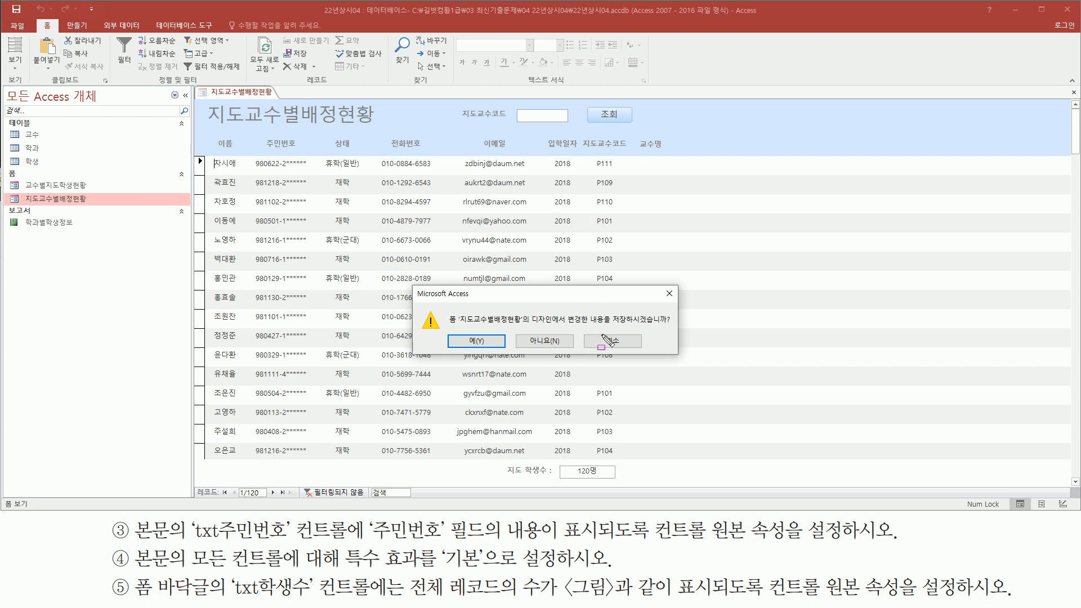
pyautogui.moveTo(611, 331); pyautogui.dragTo(661, 330)
pyautogui.moveTo(456, 332); pyautogui.dragTo(499, 349)
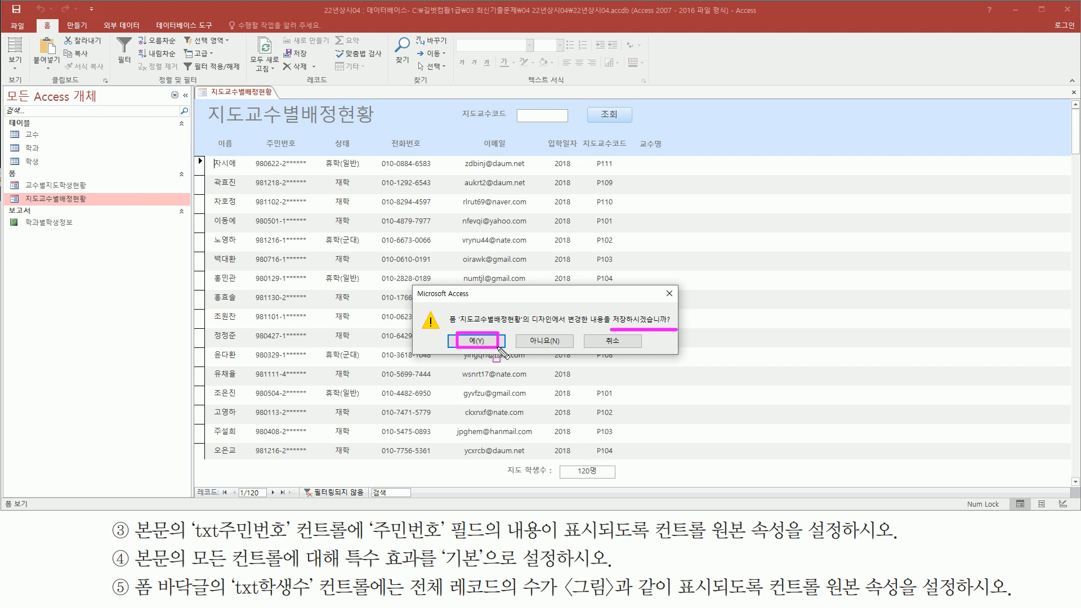
pyautogui.click(486, 342)
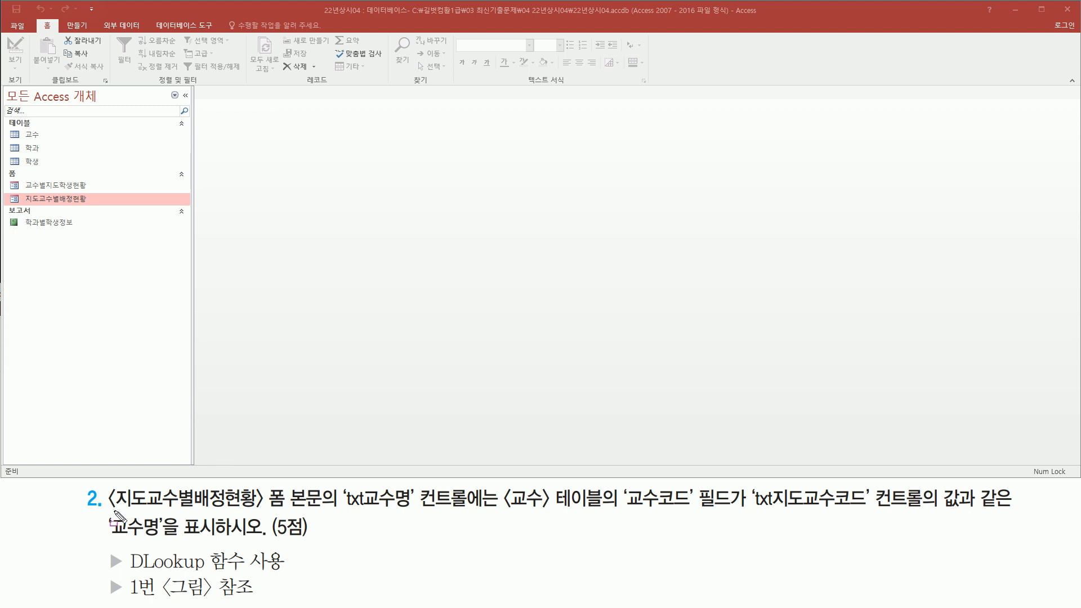
# - Open the 지도교수별배정현황 form in Form View
pyautogui.moveTo(111, 510)
pyautogui.mouseDown()
pyautogui.moveTo(423, 513)
pyautogui.moveTo(425, 497)
pyautogui.moveTo(480, 494)
pyautogui.mouseUp()
pyautogui.press('Escape')
pyautogui.doubleClick(79, 201)
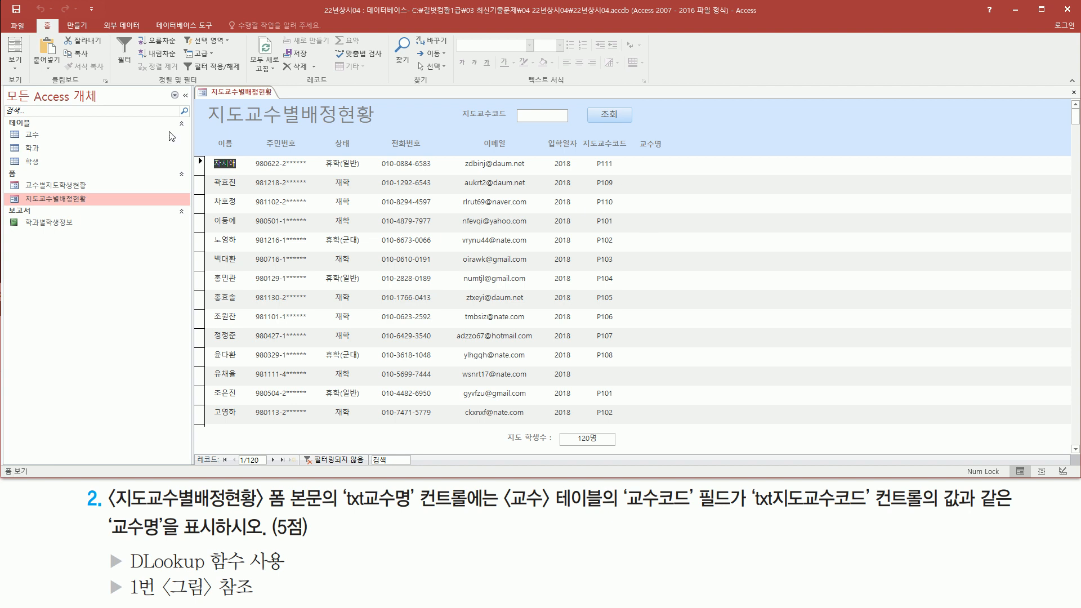
pyautogui.hotkey('ctrl', '2')
pyautogui.moveTo(203, 156)
pyautogui.mouseDown()
pyautogui.moveTo(213, 192)
pyautogui.moveTo(704, 417)
pyautogui.moveTo(692, 423)
pyautogui.mouseUp()
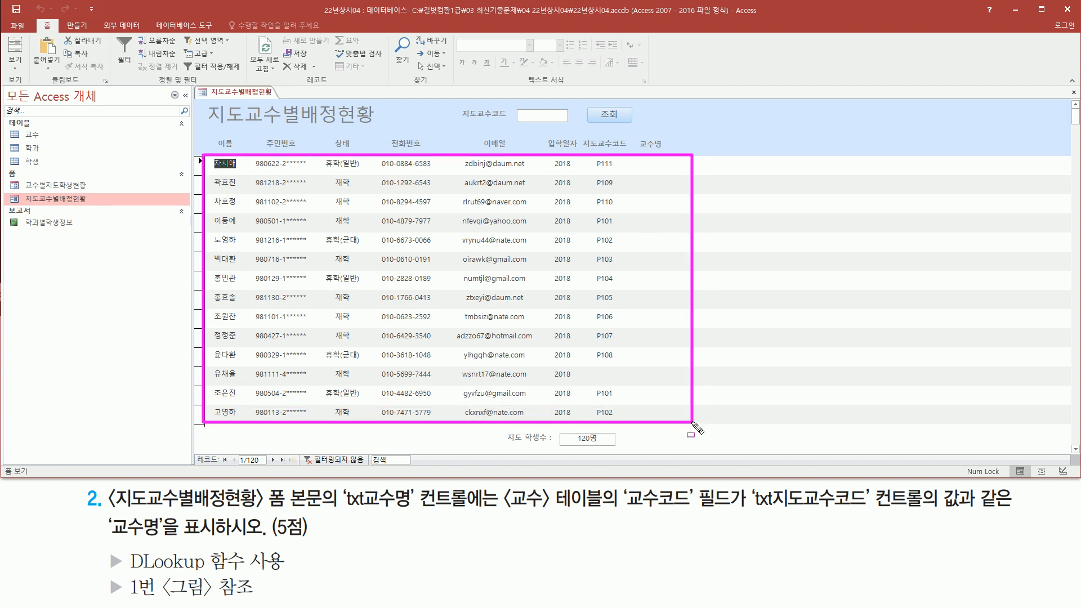
pyautogui.moveTo(334, 513); pyautogui.dragTo(476, 512)
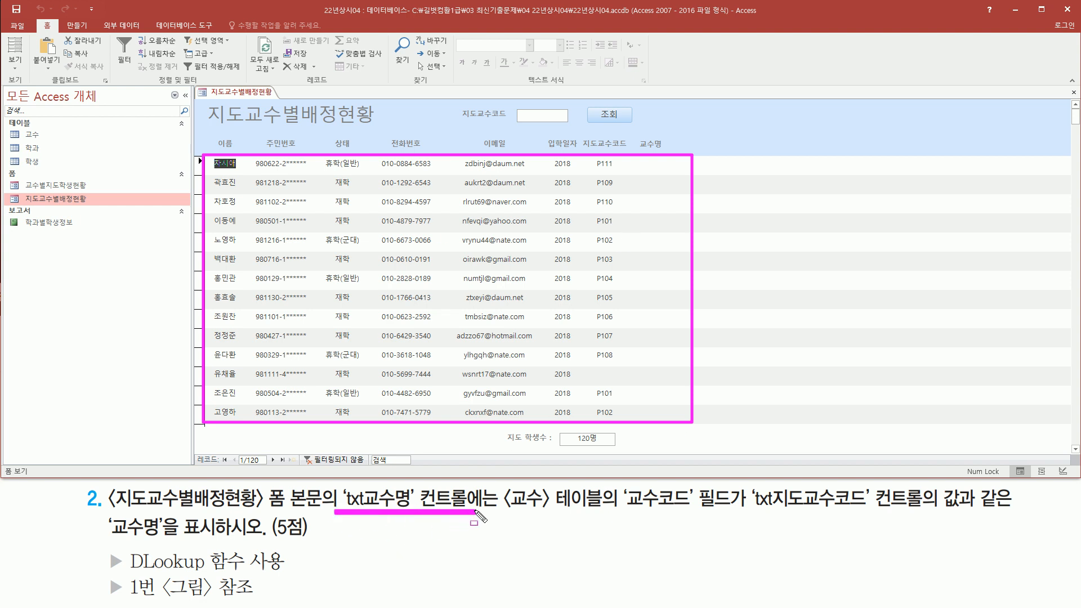
pyautogui.moveTo(636, 135)
pyautogui.mouseDown()
pyautogui.moveTo(668, 153)
pyautogui.moveTo(648, 326)
pyautogui.moveTo(688, 421)
pyautogui.moveTo(677, 415)
pyautogui.mouseUp()
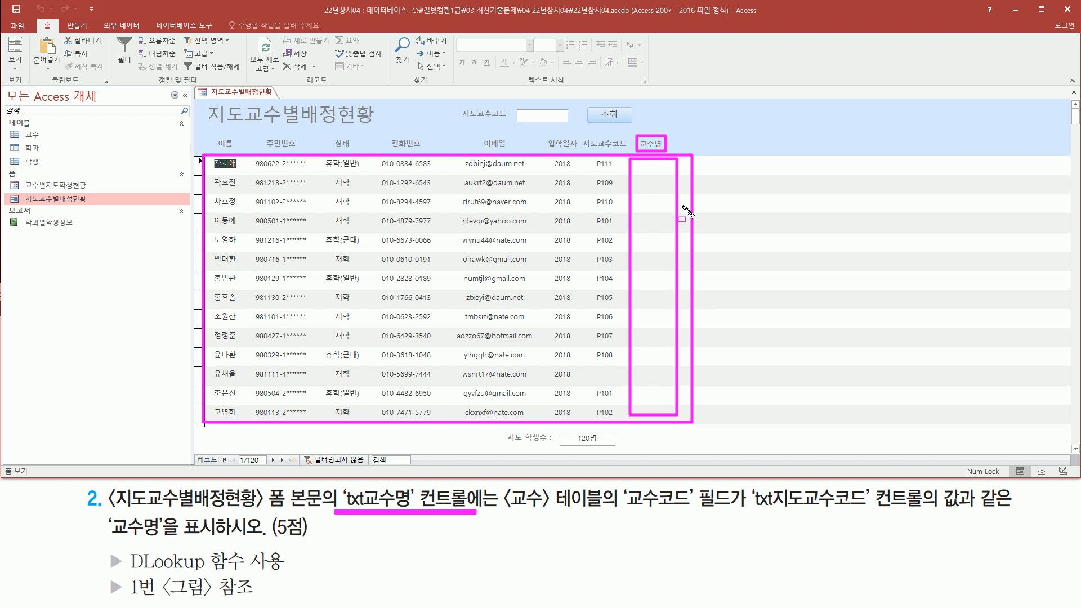
pyautogui.moveTo(498, 513); pyautogui.dragTo(732, 515)
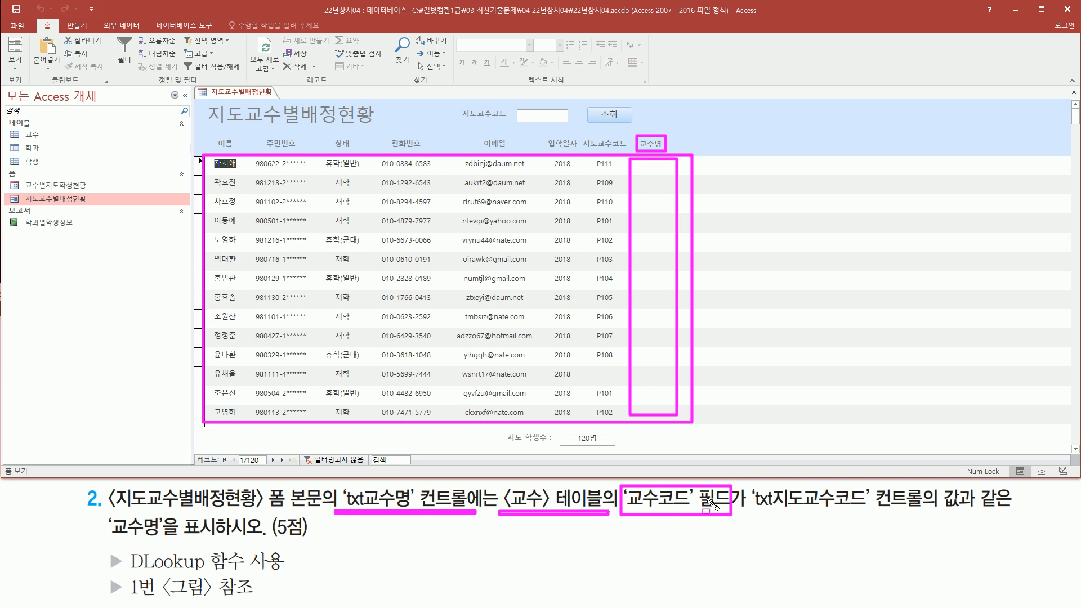
pyautogui.moveTo(746, 513); pyautogui.dragTo(1019, 516)
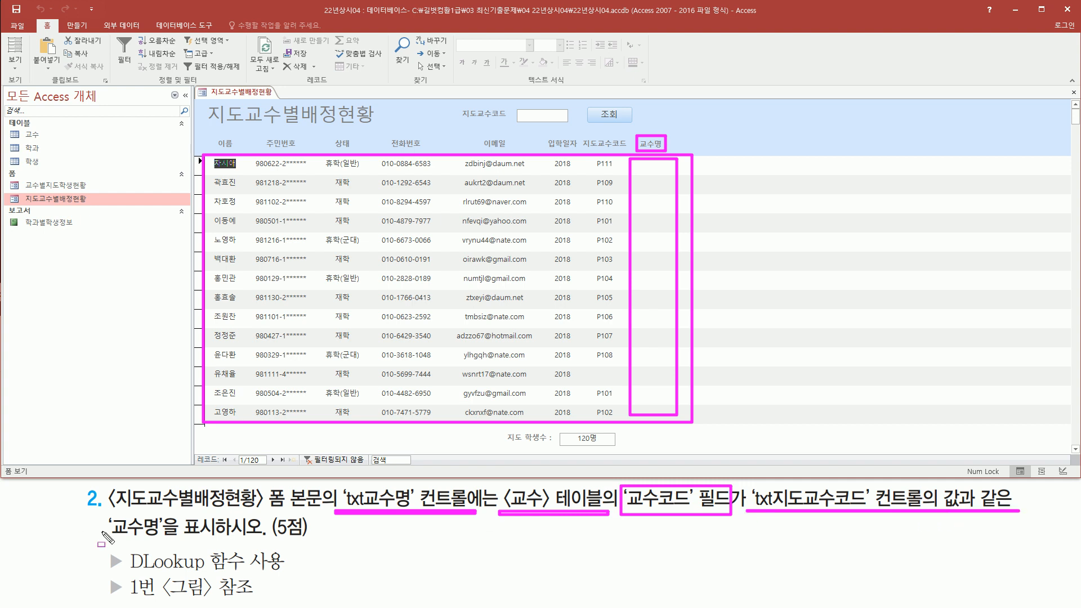
pyautogui.moveTo(108, 538); pyautogui.dragTo(233, 537)
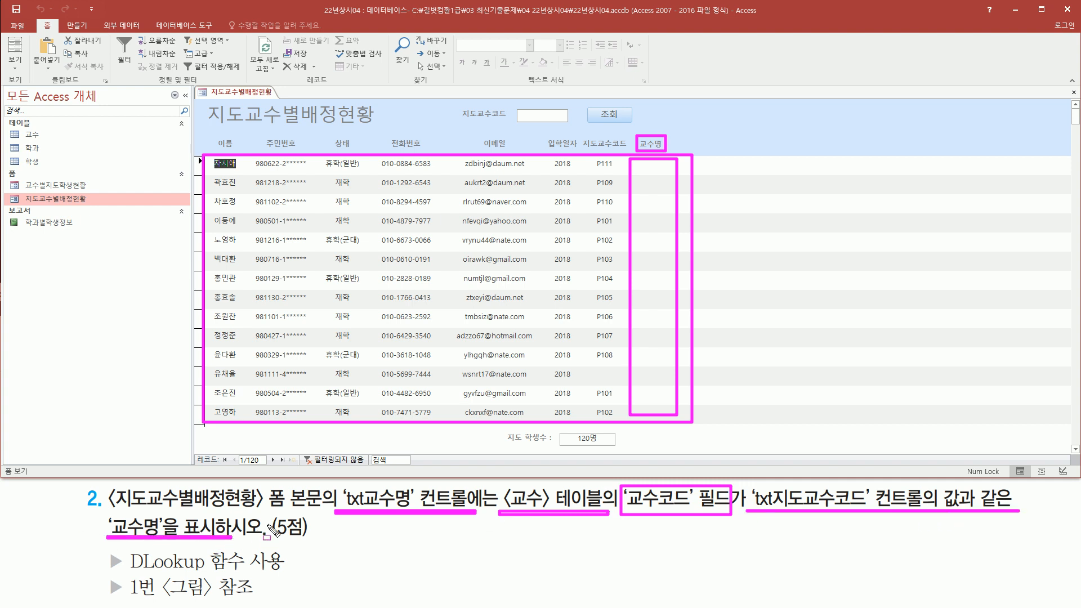
pyautogui.moveTo(581, 133)
pyautogui.mouseDown()
pyautogui.moveTo(625, 151)
pyautogui.moveTo(611, 331)
pyautogui.moveTo(621, 420)
pyautogui.mouseUp()
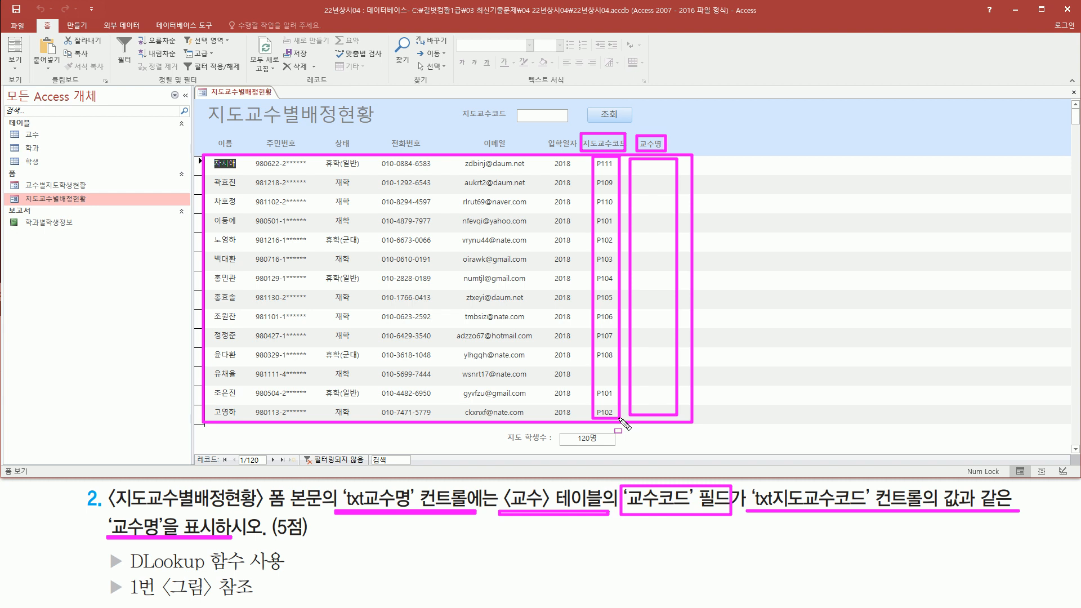
pyautogui.press('e')
pyautogui.moveTo(593, 157); pyautogui.dragTo(621, 420)
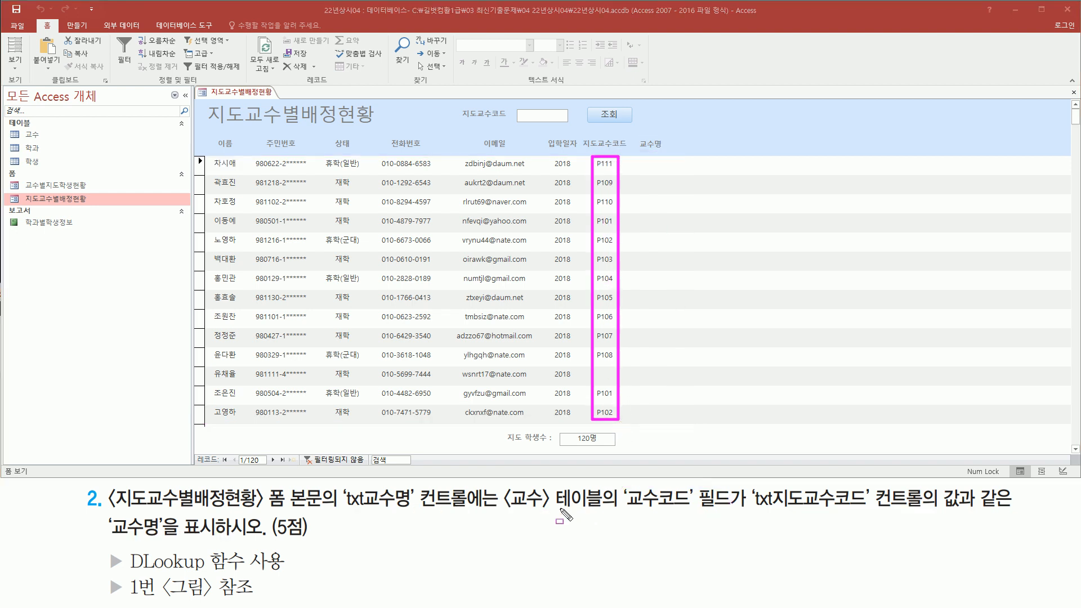
pyautogui.moveTo(501, 515)
pyautogui.mouseDown()
pyautogui.moveTo(607, 515)
pyautogui.moveTo(608, 484)
pyautogui.moveTo(642, 510)
pyautogui.moveTo(725, 510)
pyautogui.mouseUp()
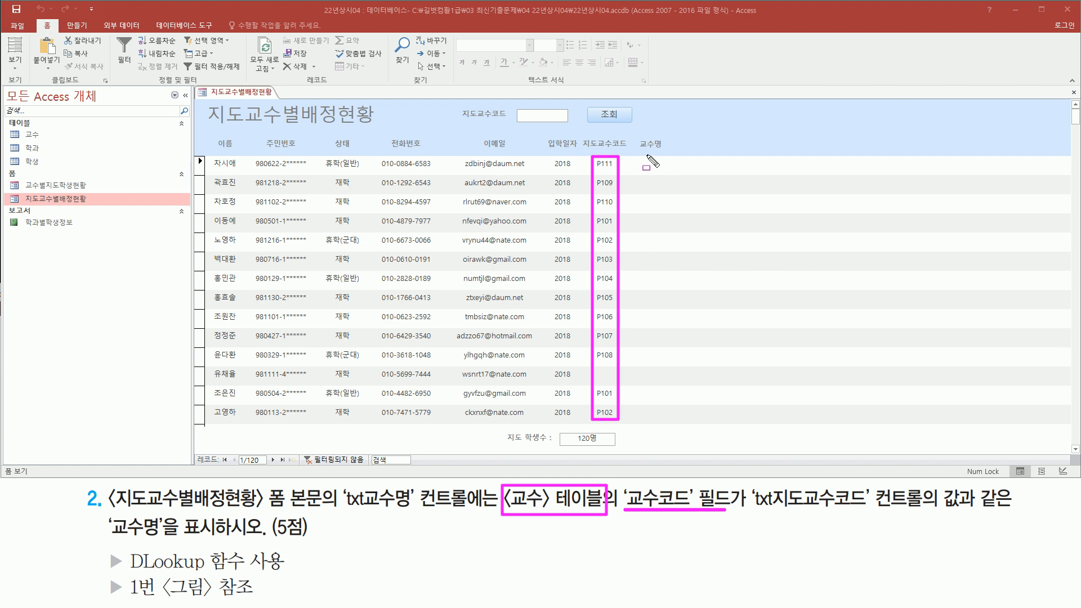
pyautogui.moveTo(634, 162)
pyautogui.mouseDown()
pyautogui.moveTo(647, 188)
pyautogui.moveTo(678, 418)
pyautogui.mouseUp()
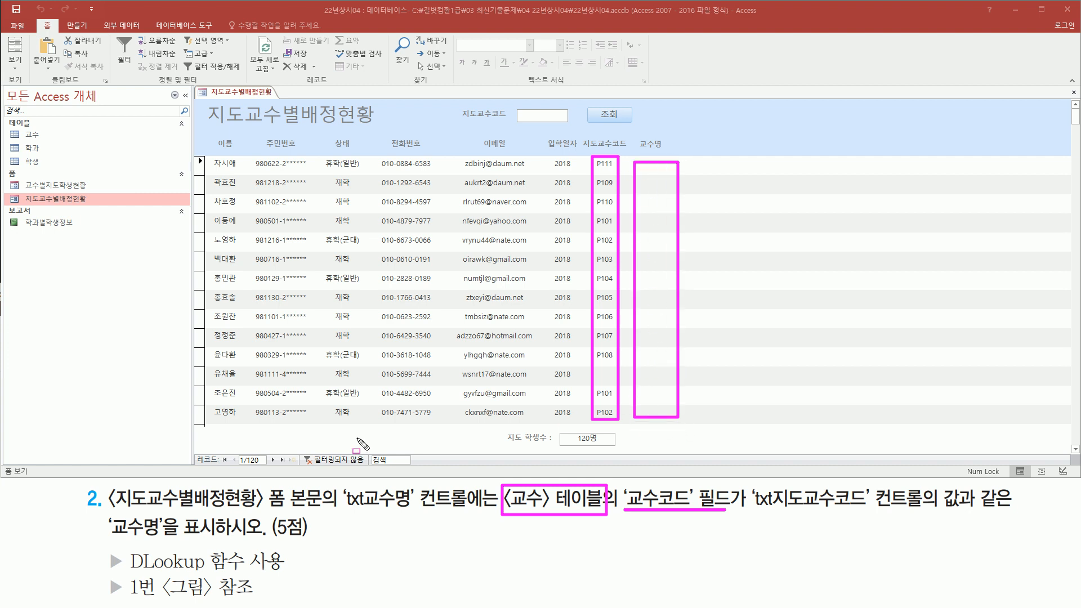
pyautogui.moveTo(127, 544)
pyautogui.mouseDown()
pyautogui.moveTo(151, 575)
pyautogui.moveTo(287, 575)
pyautogui.mouseUp()
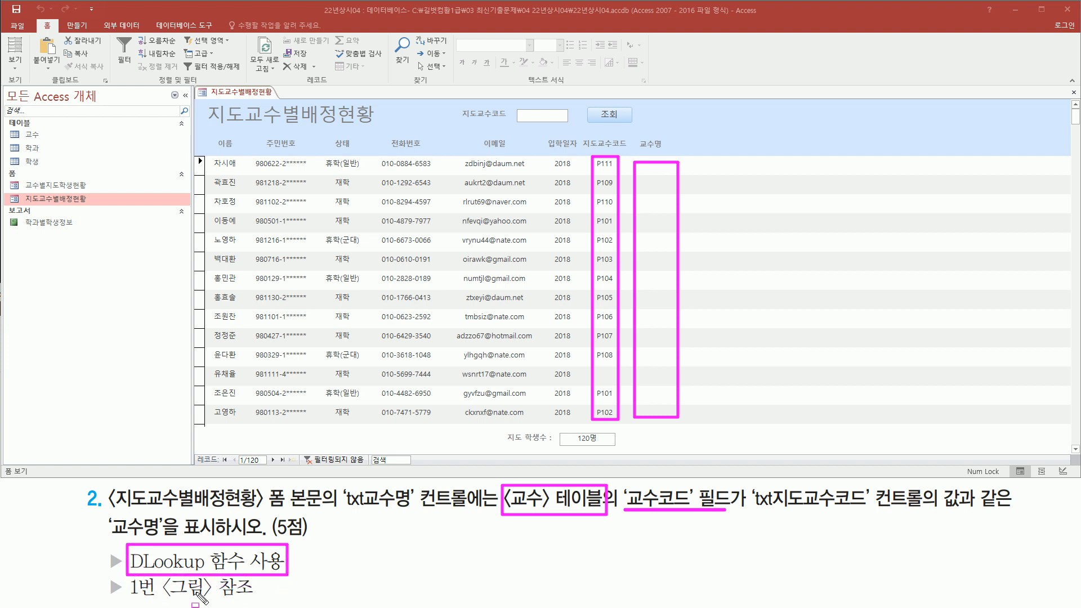
pyautogui.moveTo(125, 600); pyautogui.dragTo(259, 600)
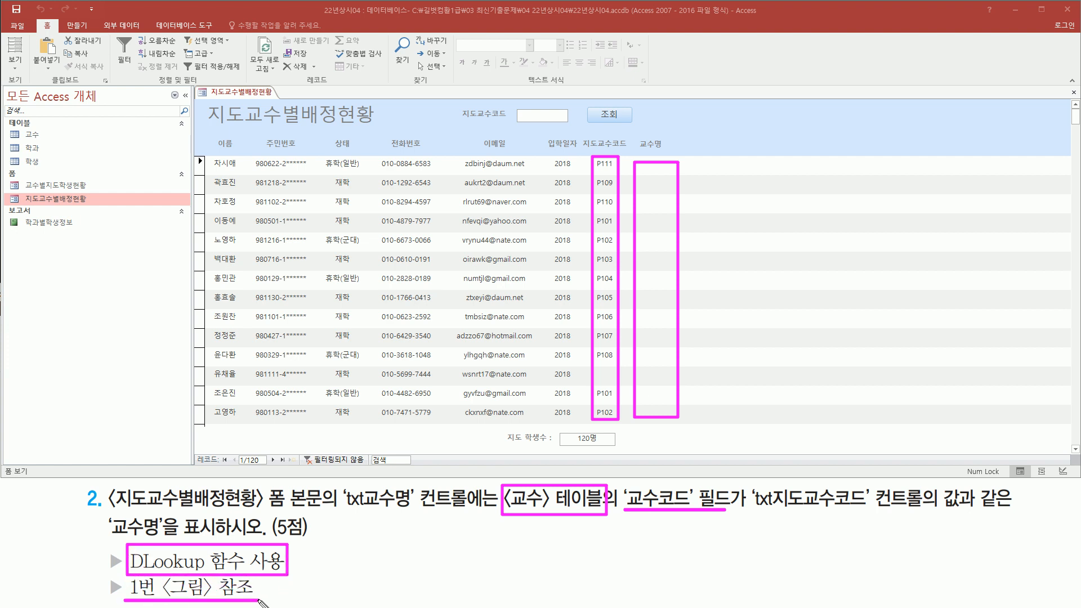
pyautogui.press('Escape')
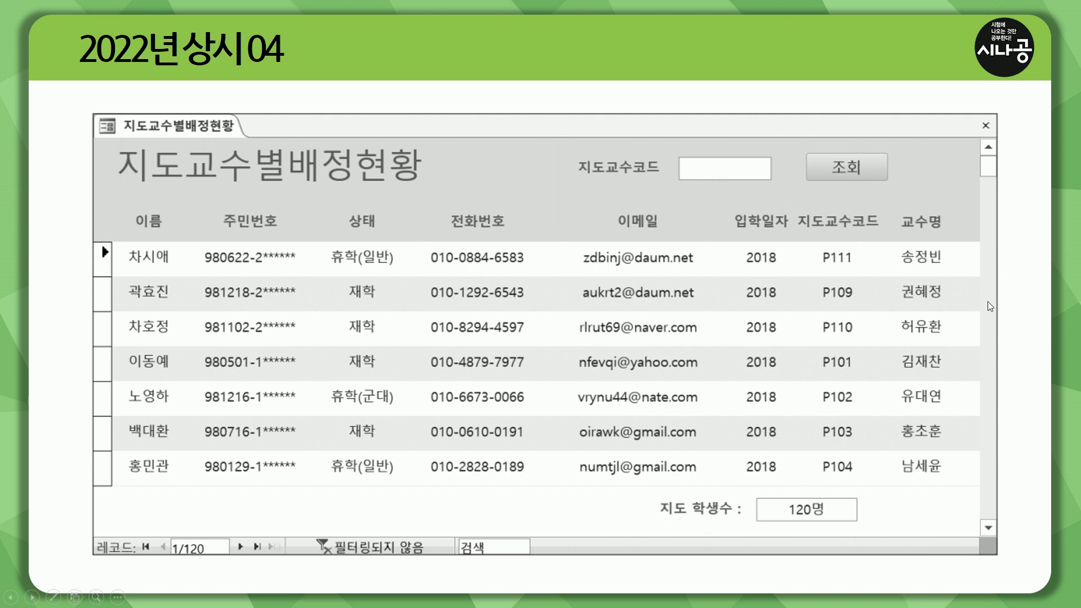
pyautogui.moveTo(894, 245)
pyautogui.mouseDown()
pyautogui.moveTo(950, 434)
pyautogui.moveTo(951, 481)
pyautogui.mouseUp()
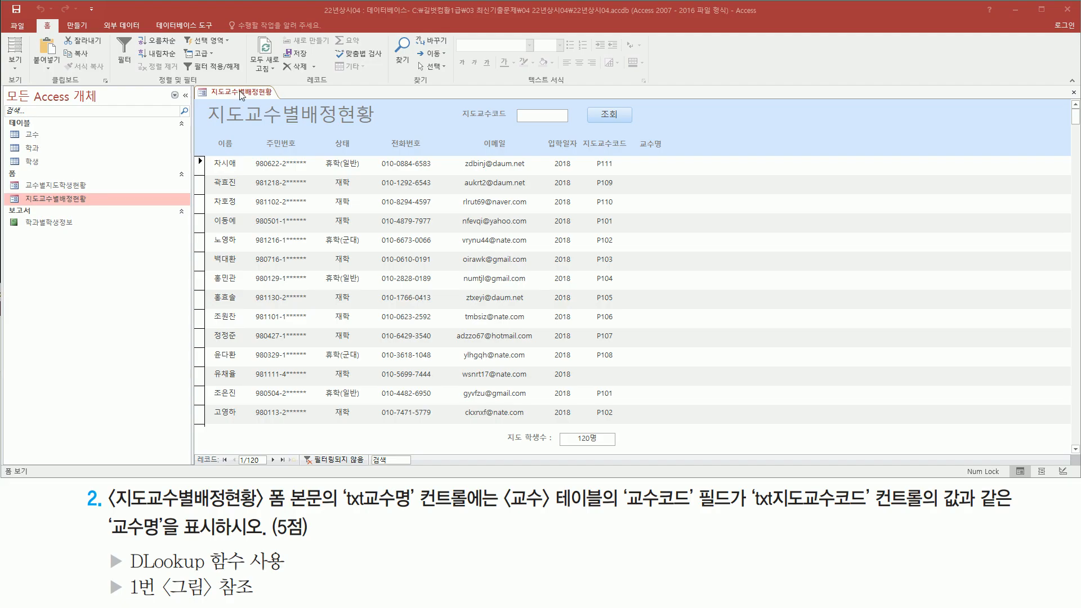
# - Switch the 지도교수별배정현황 form to Design View and select the txt교수명 text box in the 본문 section
pyautogui.rightClick(241, 93)
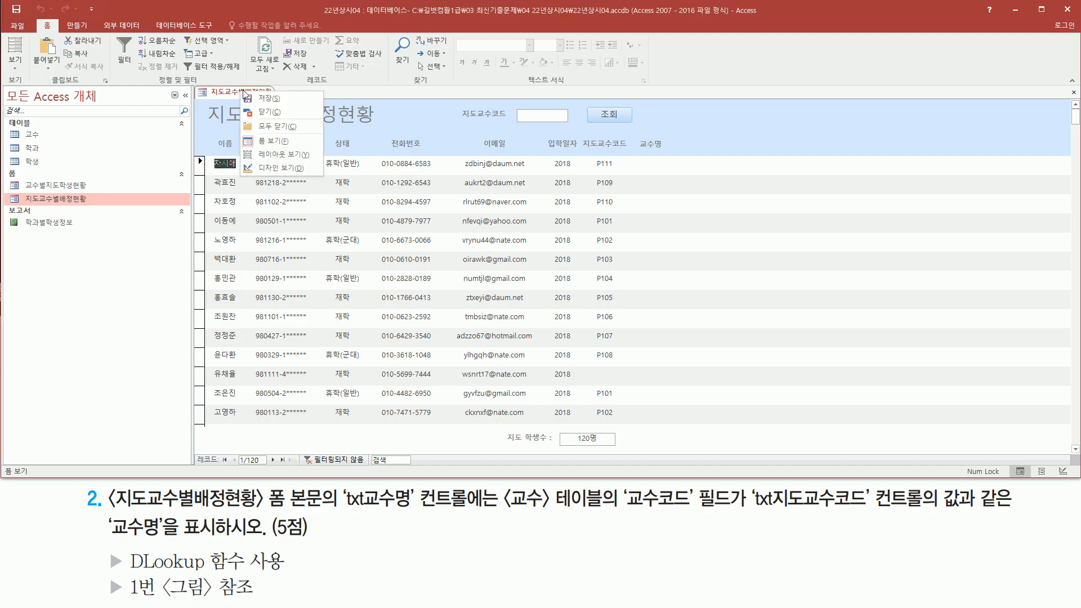
pyautogui.click(276, 168)
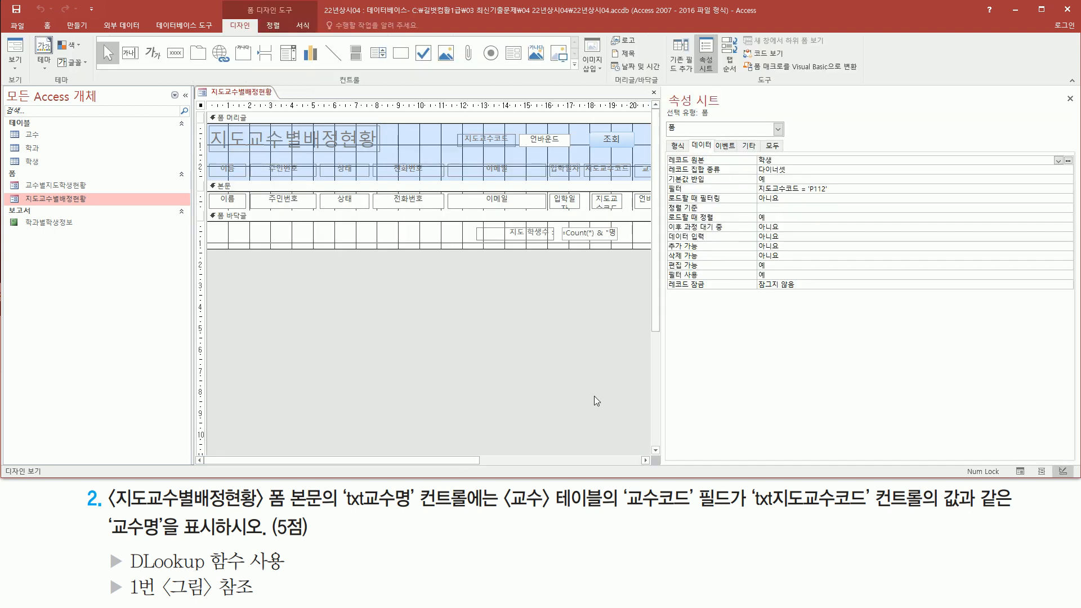
pyautogui.click(647, 204)
pyautogui.moveTo(462, 463); pyautogui.dragTo(529, 465)
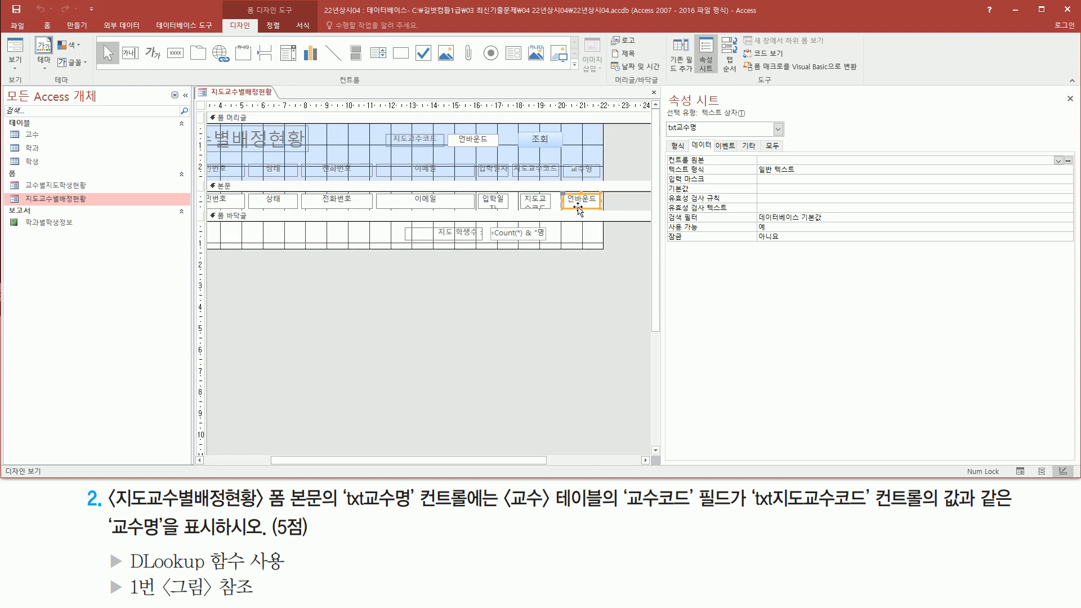
pyautogui.moveTo(669, 135); pyautogui.dragTo(704, 135)
pyautogui.moveTo(686, 151)
pyautogui.mouseDown()
pyautogui.moveTo(1042, 179)
pyautogui.moveTo(1046, 153)
pyautogui.mouseUp()
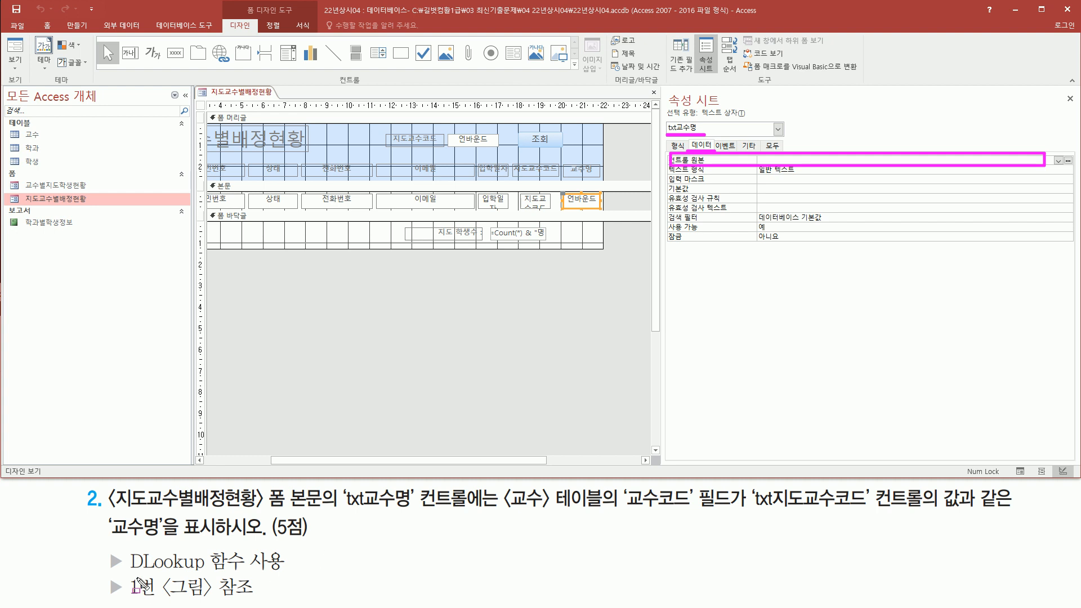
pyautogui.moveTo(133, 573); pyautogui.dragTo(294, 574)
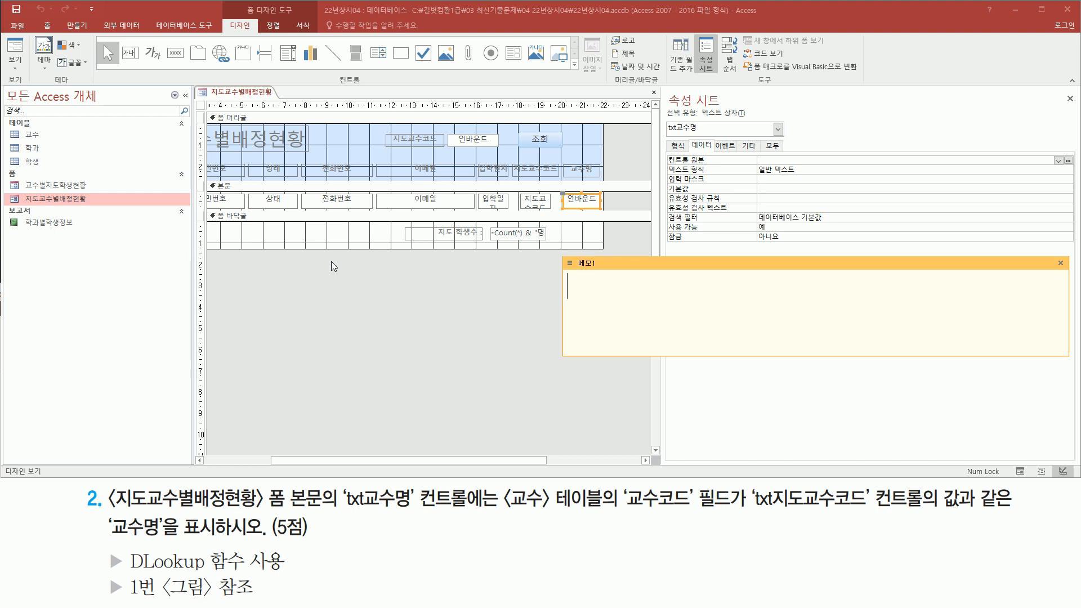
# - Write the DLookup syntax =dlookup( 인수 , 도메인 , 조건 ) in the memo and enlarge the memo for more lines
pyautogui.write('=dlooup')
pyautogui.press('BackSpace')
pyautogui.press('BackSpace')
pyautogui.write('kip')
pyautogui.press('BackSpace')
pyautogui.press('BackSpace')
pyautogui.write('up( 인수')
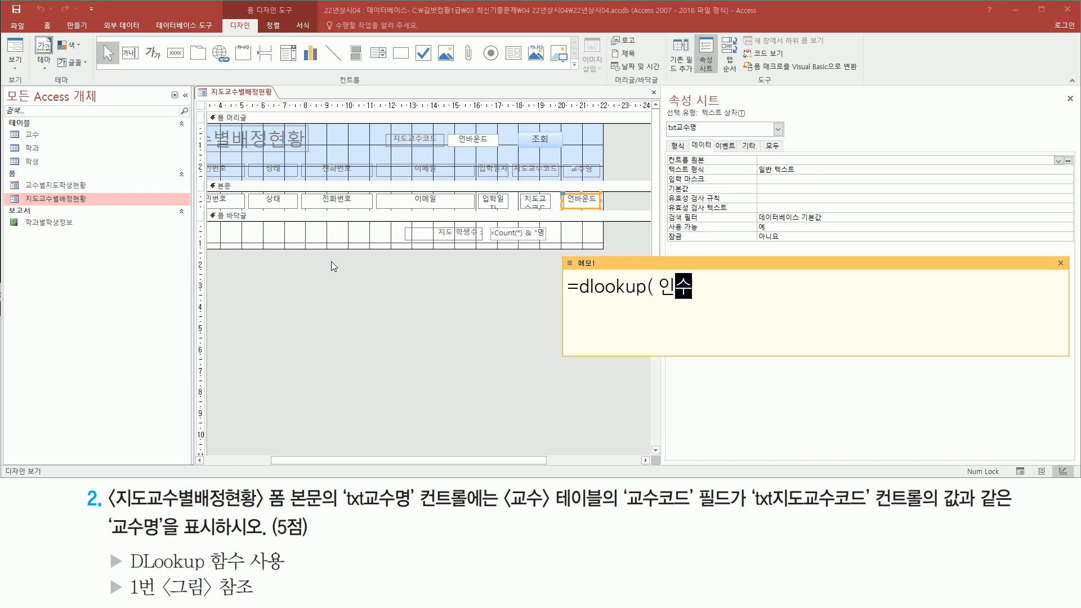
pyautogui.write(' , 도')
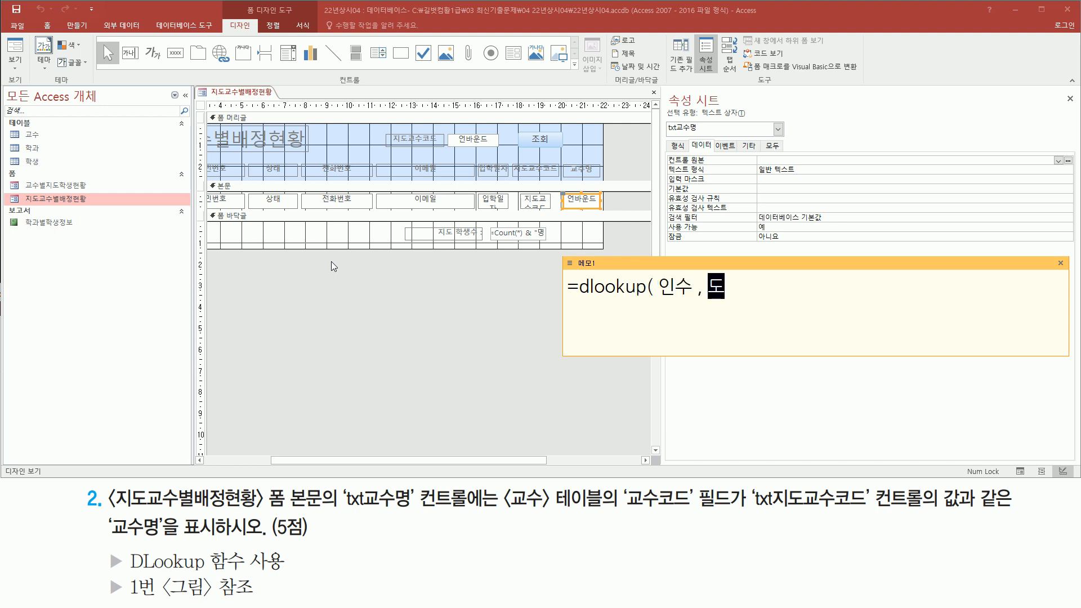
pyautogui.write('메인 , ')
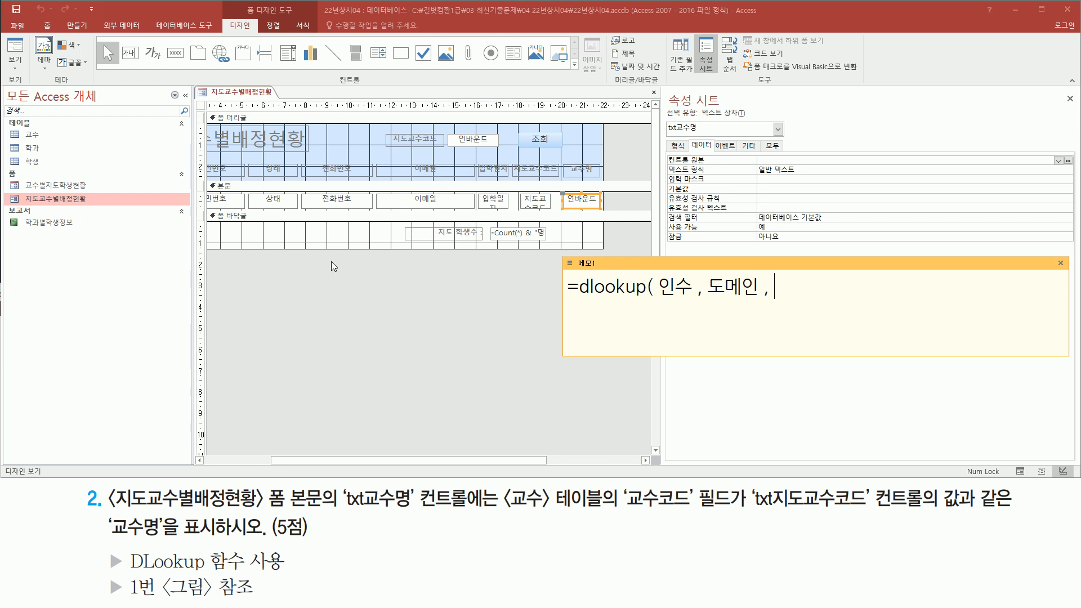
pyautogui.write('조건 )')
pyautogui.press('Return')
pyautogui.moveTo(738, 354); pyautogui.dragTo(730, 416)
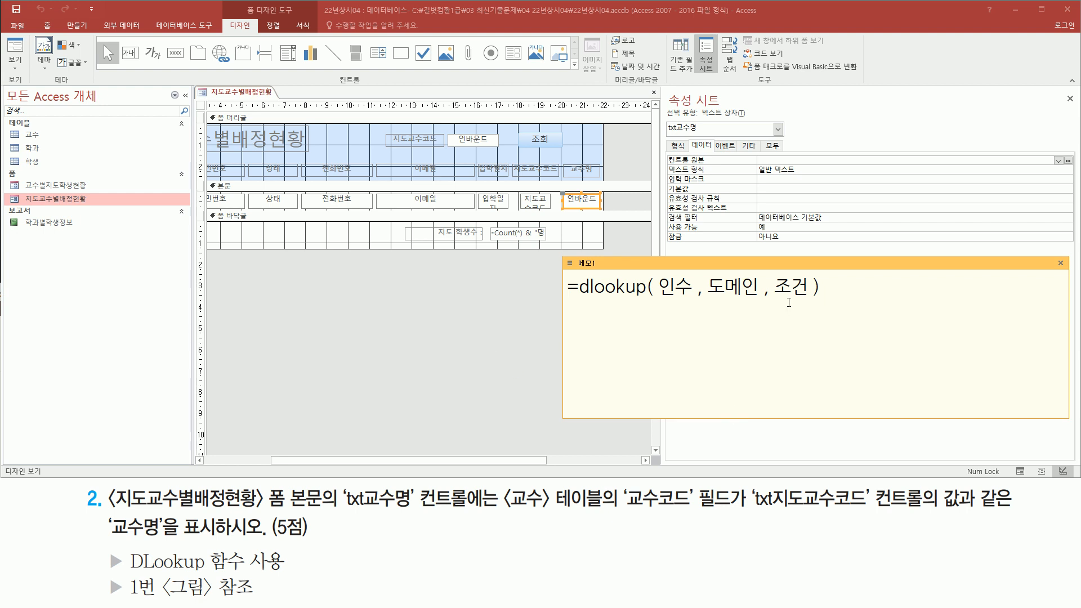
# - Add the criteria pattern "필드명=컨트롤명" to the memo below the DLookup syntax
pyautogui.hotkey('ctrl', '2')
pyautogui.moveTo(773, 306); pyautogui.dragTo(809, 308)
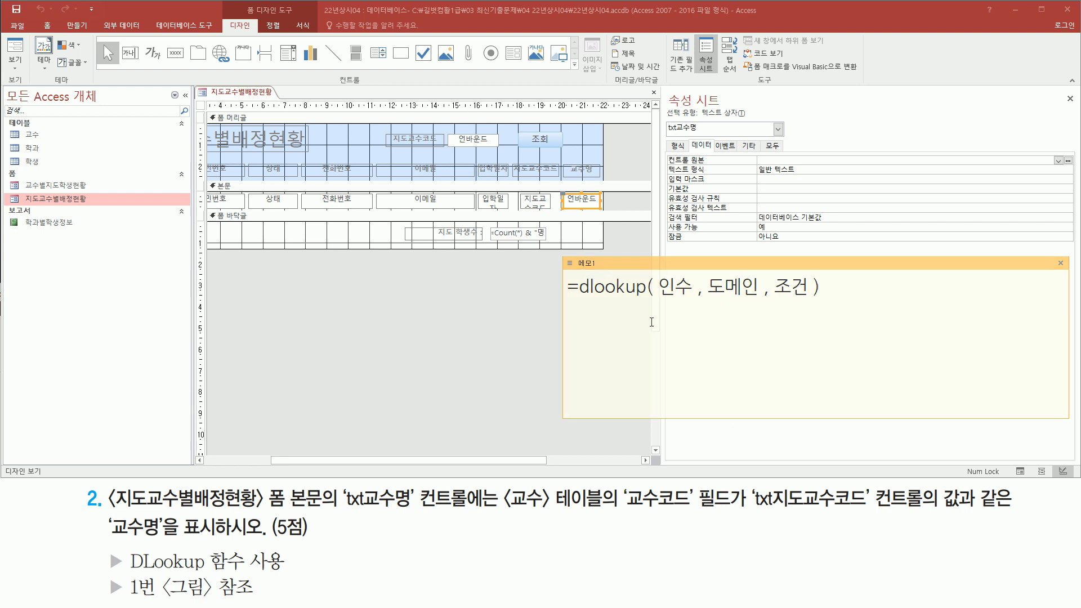
pyautogui.click(652, 321)
pyautogui.write('"')
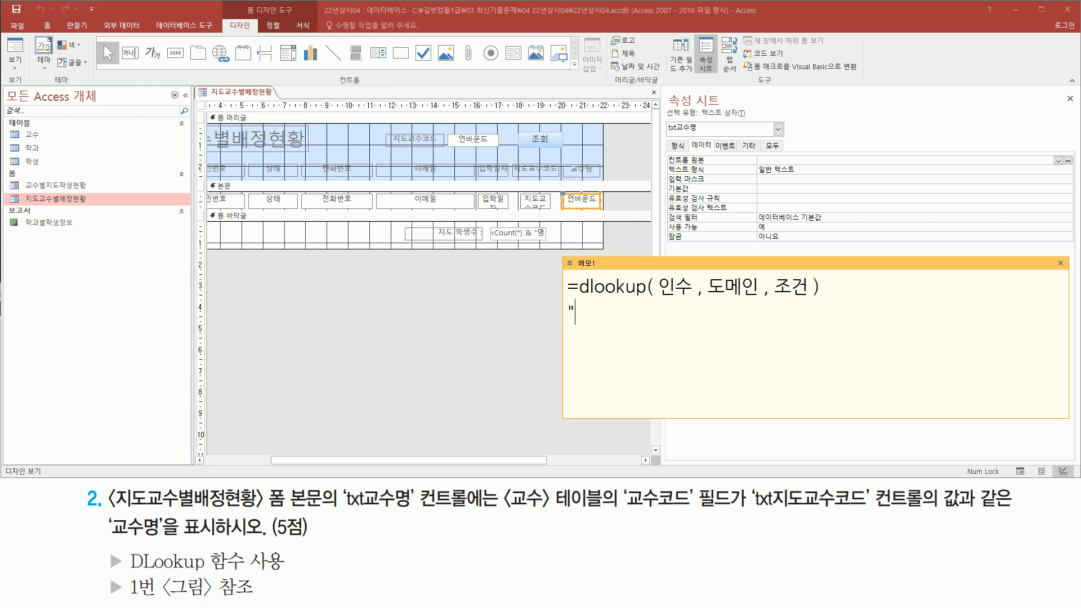
pyautogui.write('필드명')
pyautogui.write('=')
pyautogui.write('컨')
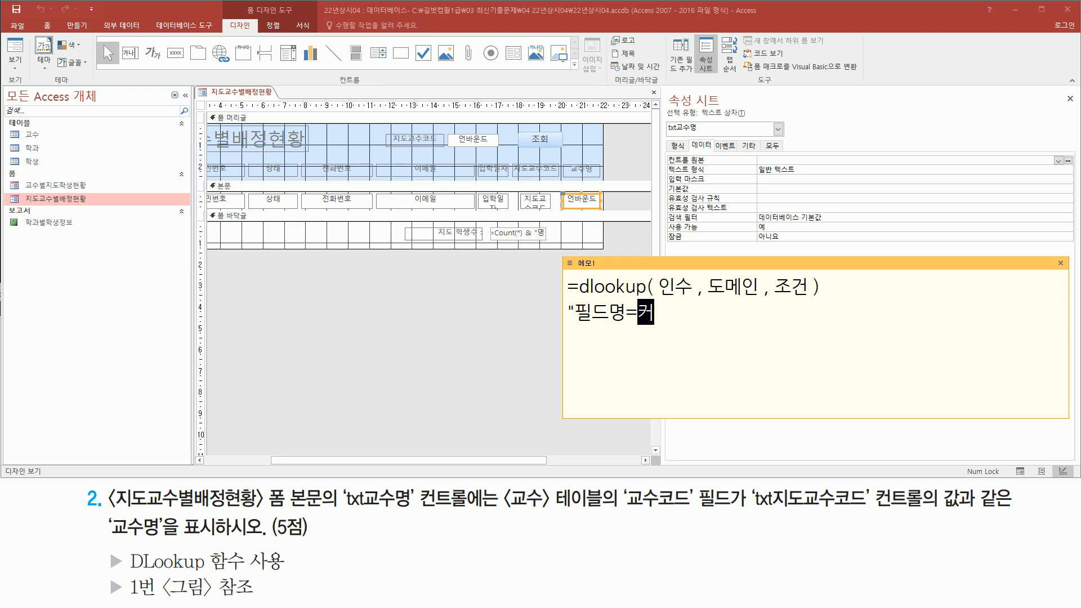
pyautogui.write('트롤명"')
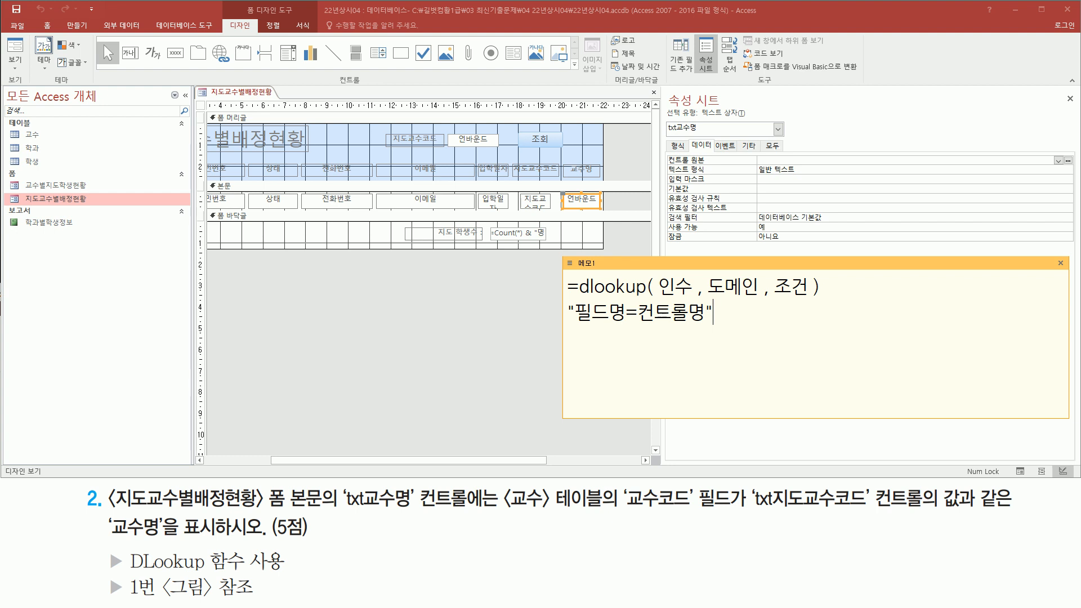
# - Add a second criteria pattern "필드명='값'" on a new memo line, with the value in single quotes
pyautogui.hotkey('shift', 'Home')
pyautogui.press('End')
pyautogui.press('Return')
pyautogui.write('"필드명')
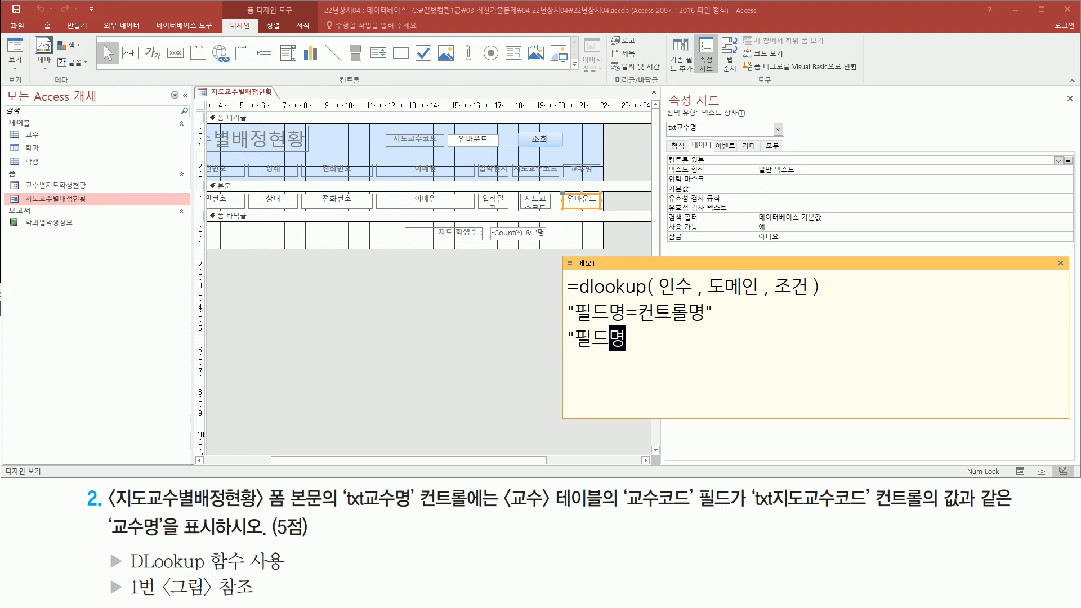
pyautogui.write('=값')
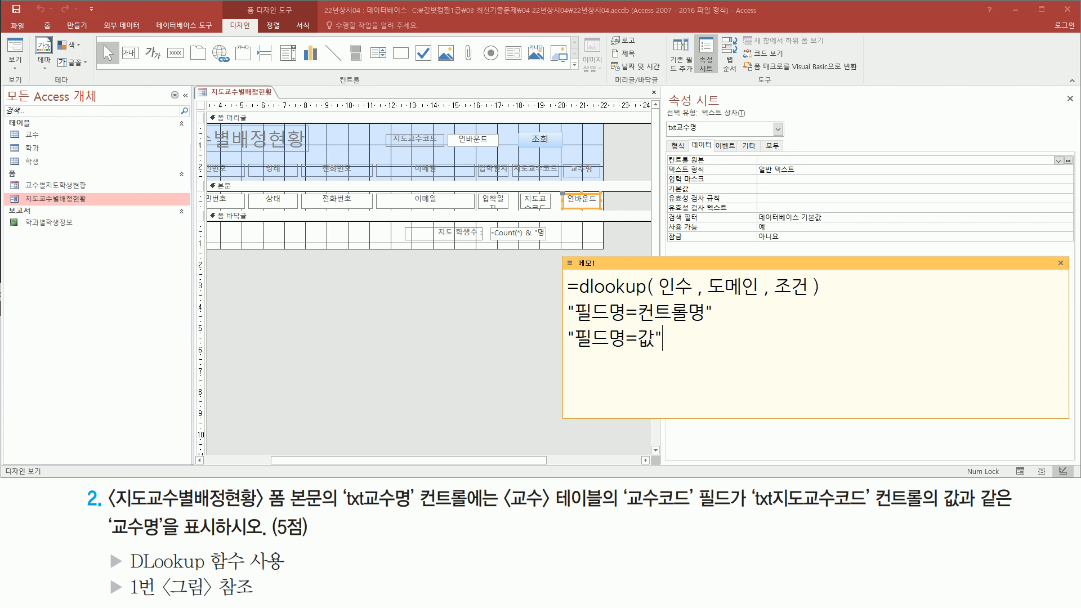
pyautogui.press('Left')
pyautogui.hotkey('shift', 'Left')
pyautogui.press('Left')
pyautogui.write("'")
pyautogui.press('Right')
pyautogui.write("'")
pyautogui.press('Right')
pyautogui.moveTo(773, 301); pyautogui.dragTo(814, 302)
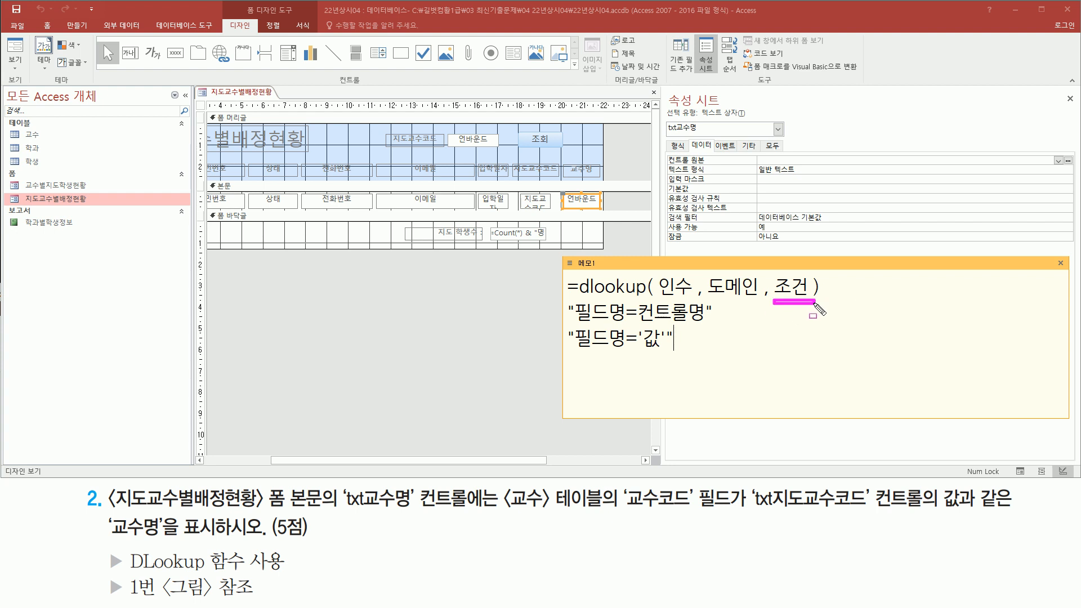
pyautogui.moveTo(655, 349)
pyautogui.mouseDown()
pyautogui.moveTo(658, 336)
pyautogui.moveTo(703, 325)
pyautogui.mouseUp()
pyautogui.press('Escape')
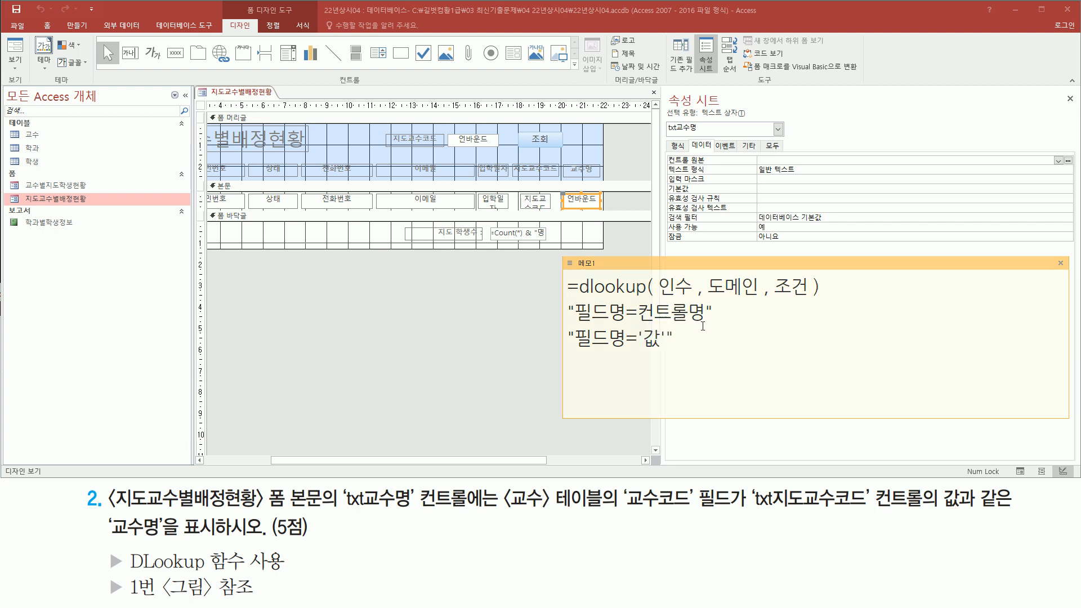
# - Add the example "교수코드=txt지도교수코드" beside the control-name criteria pattern in the memo
pyautogui.click(792, 328)
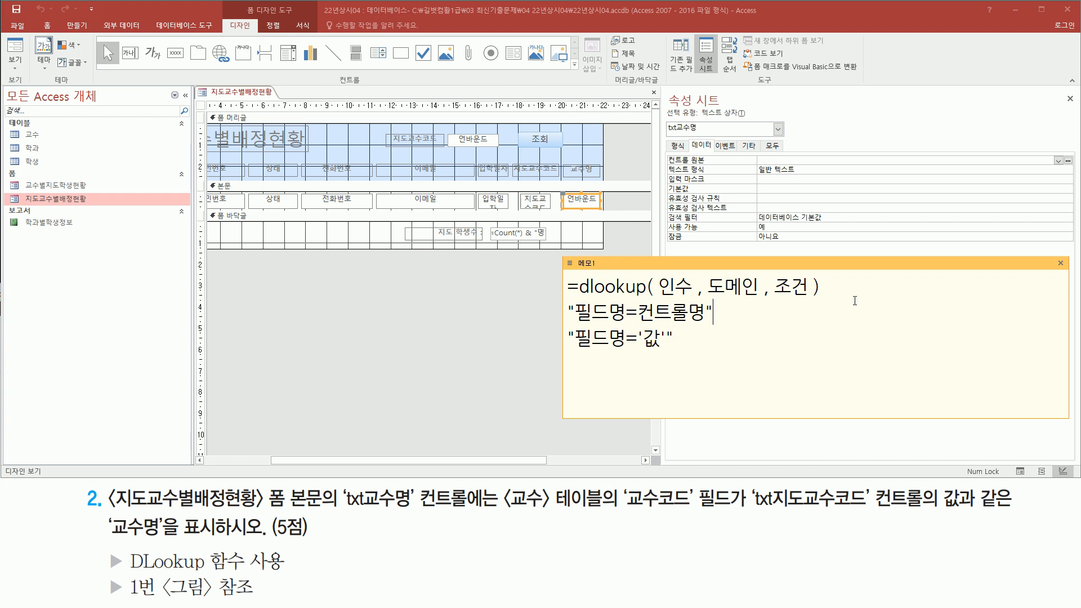
pyautogui.write('"교수코드')
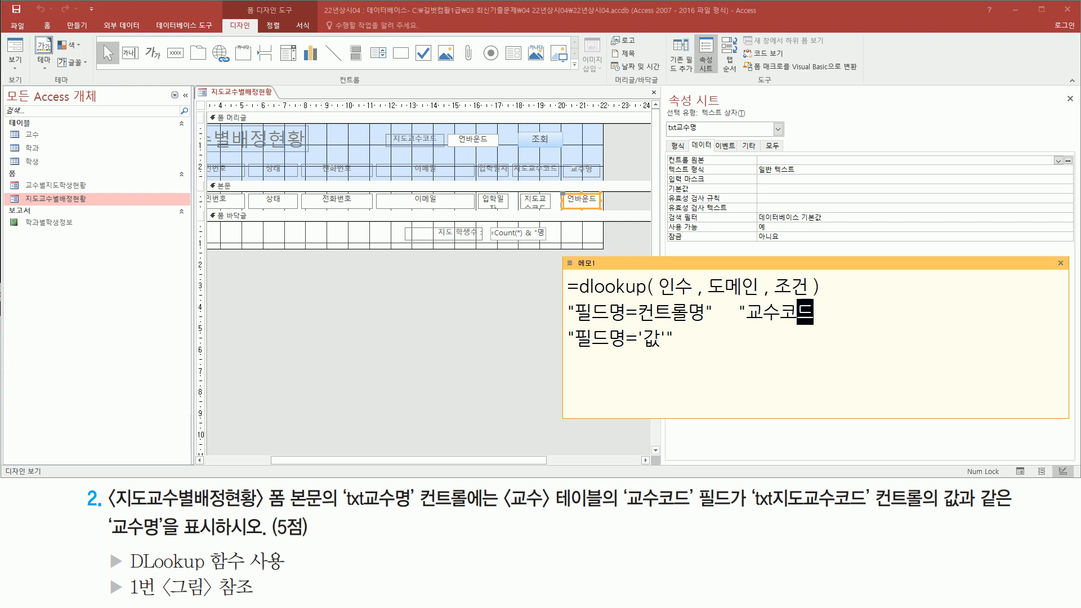
pyautogui.write('=')
pyautogui.moveTo(749, 514); pyautogui.dragTo(868, 513)
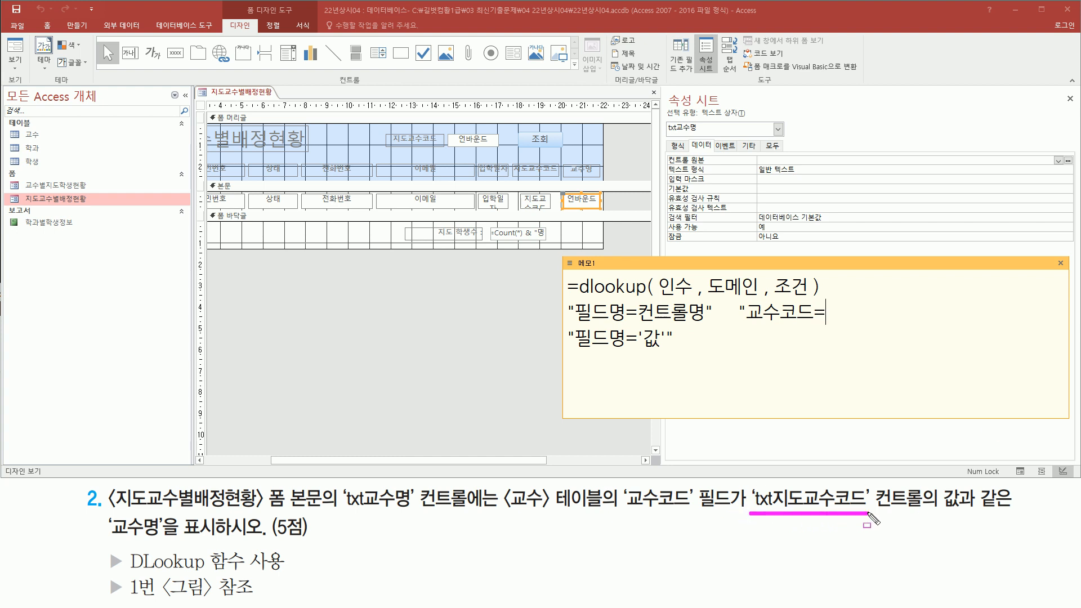
pyautogui.moveTo(975, 509); pyautogui.dragTo(1011, 508)
pyautogui.press('Escape')
pyautogui.write('t')
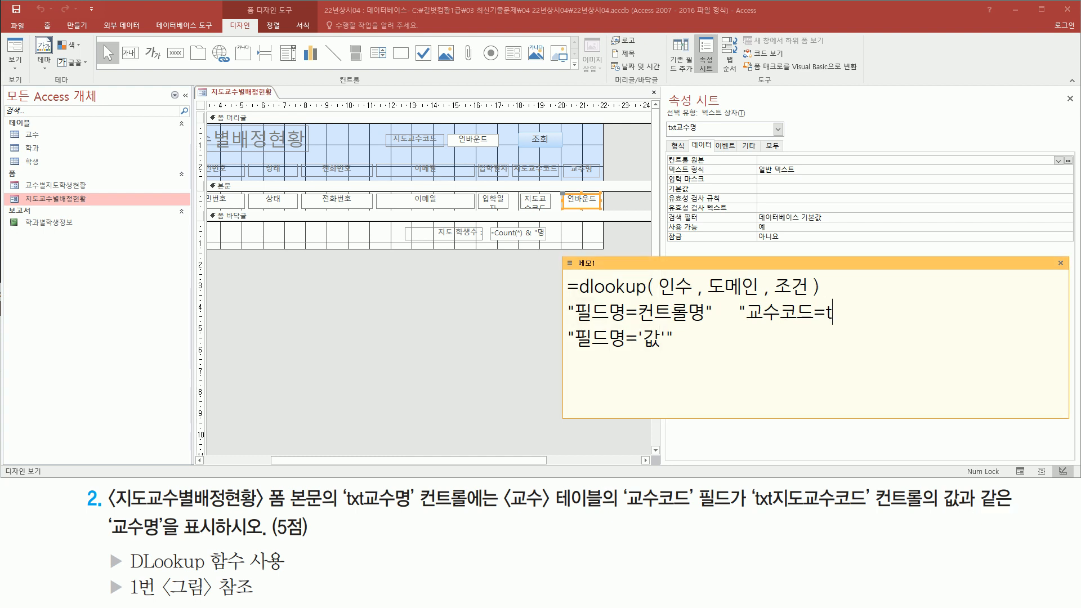
pyautogui.write('xtㅈㅣ도교숙')
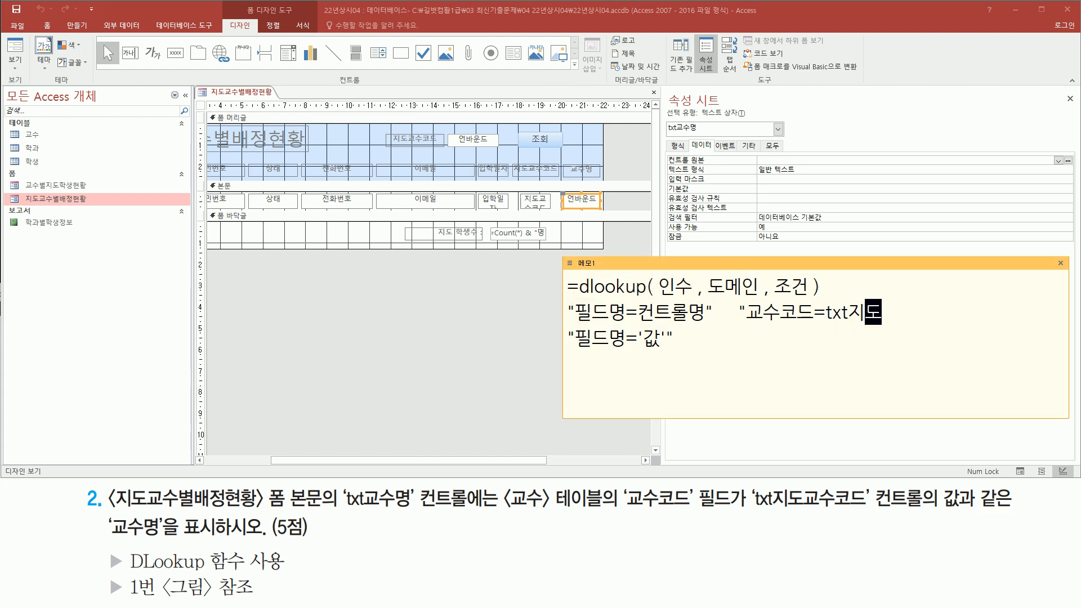
pyautogui.write('ㅗ드"           ')
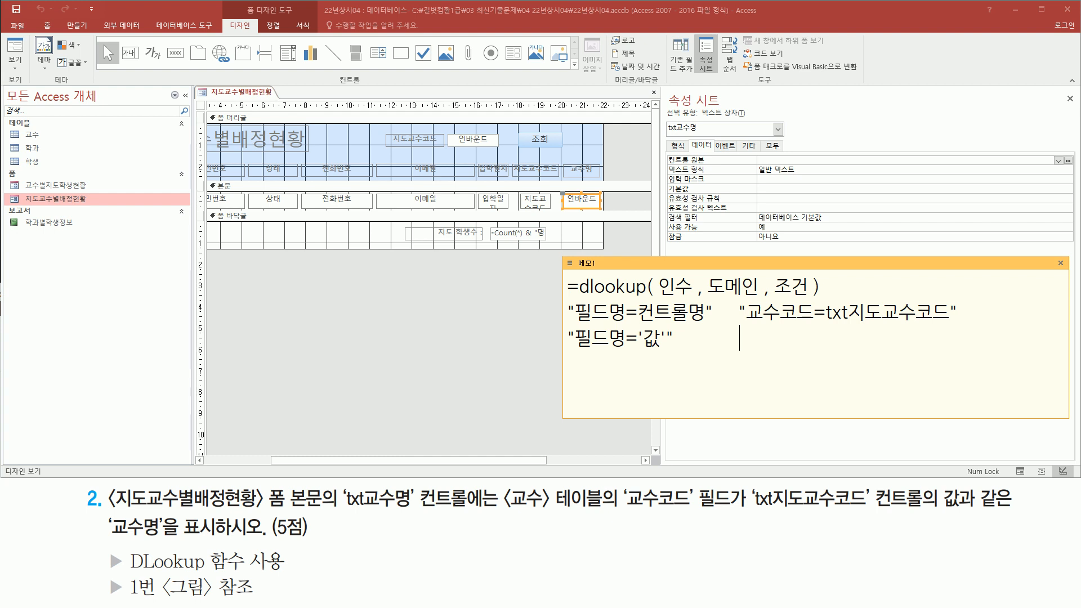
# - Add an example comparing 교수코드 with P111 in double quotes beside the value criteria pattern
pyautogui.write('  "교수코드')
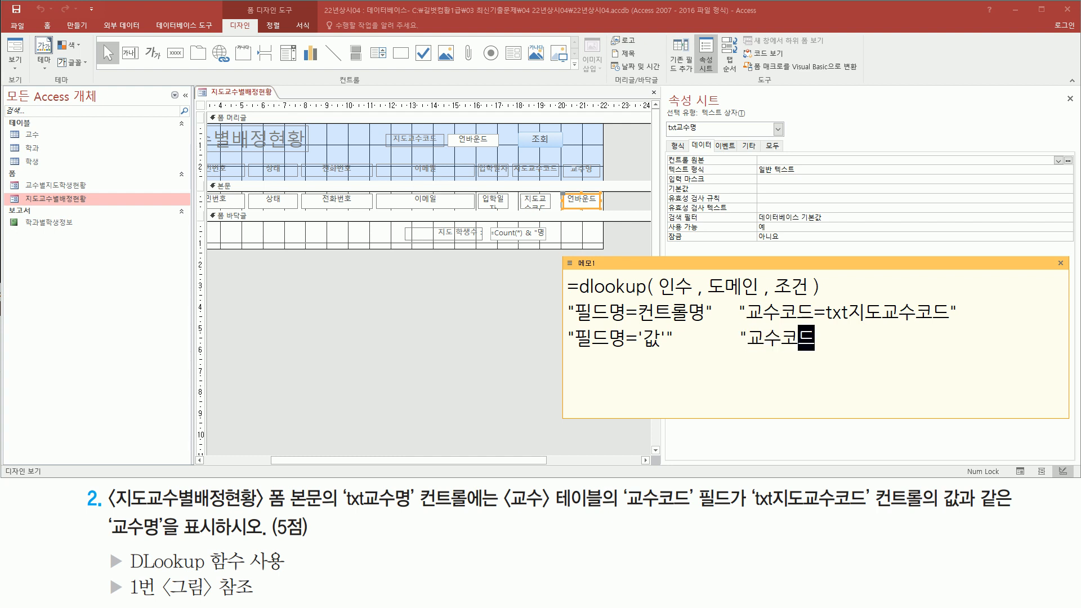
pyautogui.write('=p')
pyautogui.press('BackSpace')
pyautogui.write('P111"')
pyautogui.press('Left')
pyautogui.press('Left')
pyautogui.press('Left')
pyautogui.press('Left')
pyautogui.press('Left')
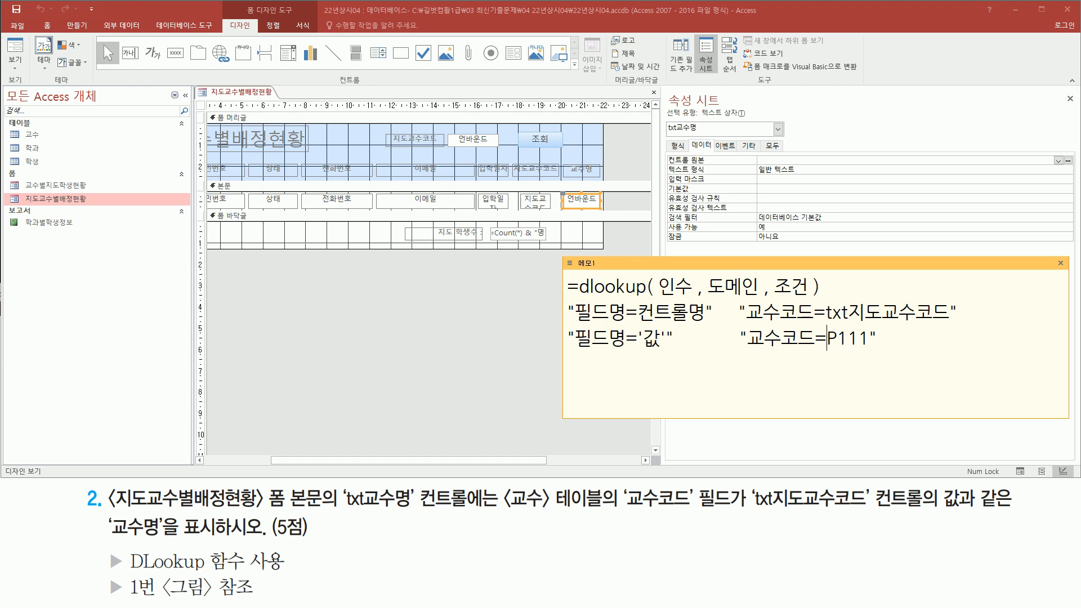
pyautogui.write('"')
pyautogui.press('Right')
pyautogui.press('Right')
pyautogui.press('Right')
pyautogui.press('Right')
pyautogui.write('"')
# - Replace the inner double quotes around P111 with single quotes so the example reads "교수코드='P111'"
pyautogui.moveTo(891, 338); pyautogui.dragTo(856, 339)
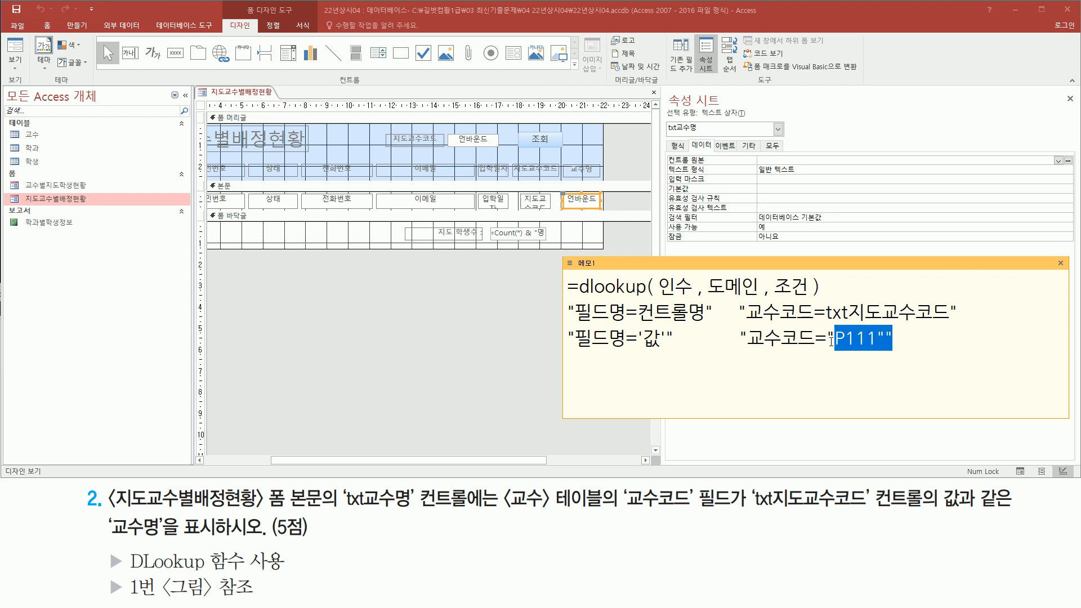
pyautogui.click(830, 340)
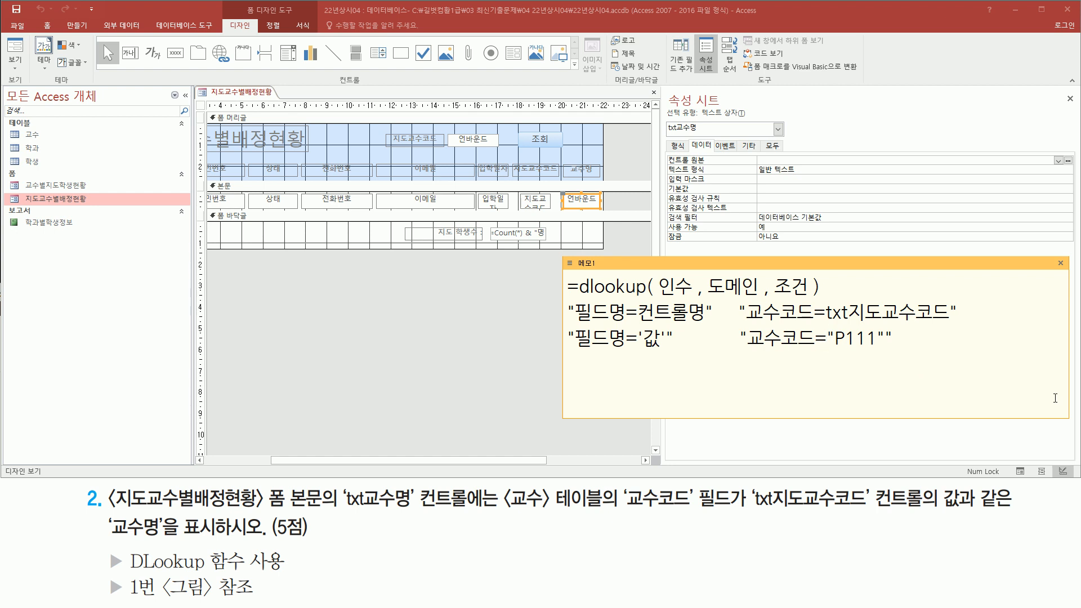
pyautogui.press('Delete')
pyautogui.write("'")
pyautogui.press('Right')
pyautogui.press('Right')
pyautogui.press('Right')
pyautogui.press('Right')
pyautogui.press('Delete')
pyautogui.write("'")
pyautogui.moveTo(621, 512)
pyautogui.mouseDown()
pyautogui.moveTo(726, 514)
pyautogui.moveTo(734, 486)
pyautogui.moveTo(835, 512)
pyautogui.moveTo(918, 510)
pyautogui.moveTo(931, 495)
pyautogui.mouseUp()
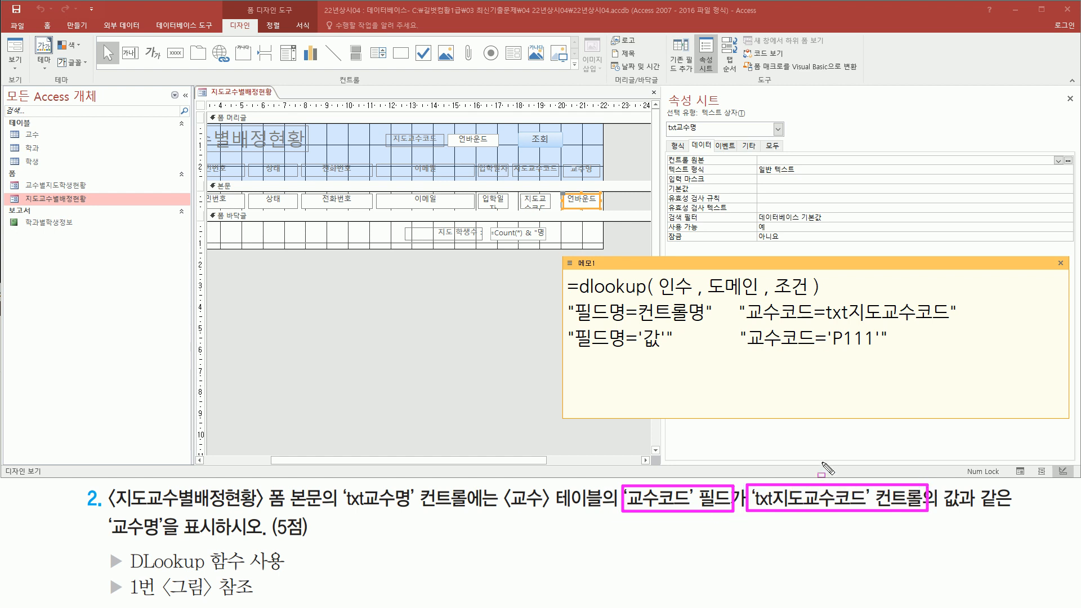
pyautogui.moveTo(567, 326)
pyautogui.mouseDown()
pyautogui.moveTo(964, 324)
pyautogui.moveTo(569, 307)
pyautogui.mouseUp()
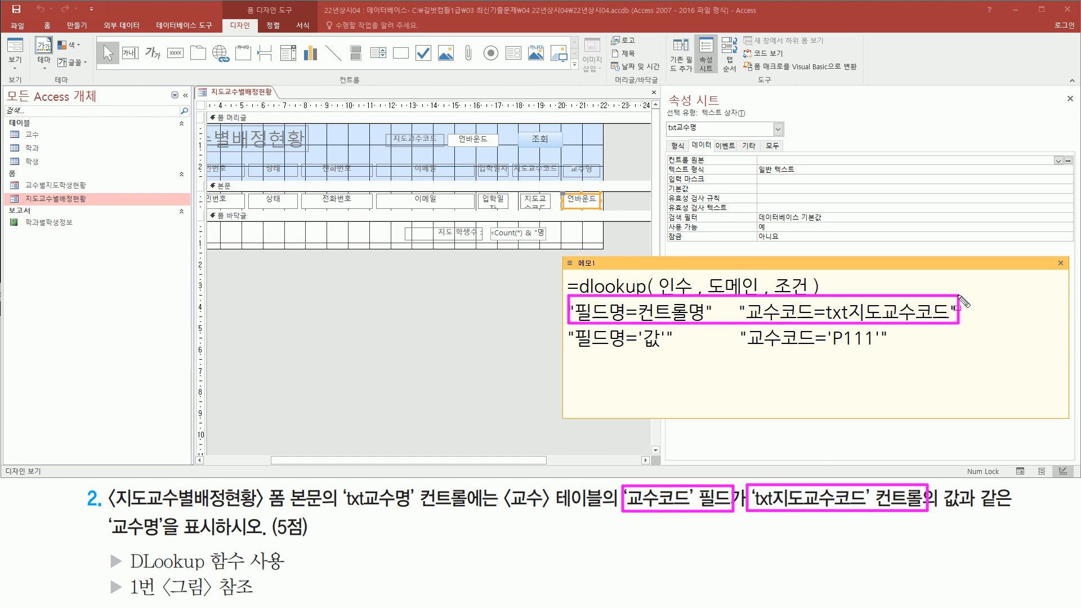
pyautogui.press('Escape')
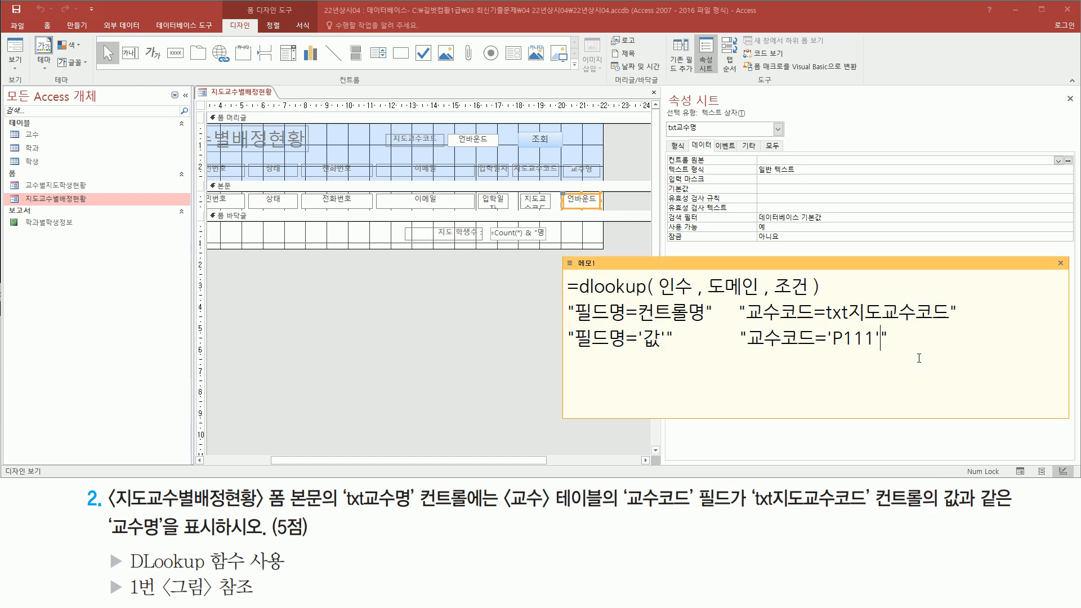
# - Start a =dlookup( expression on a new memo line below the criteria examples, with "교수명" as its first argument
pyautogui.click(963, 354)
pyautogui.press('Return')
pyautogui.press('Return')
pyautogui.write('=dlookup( "')
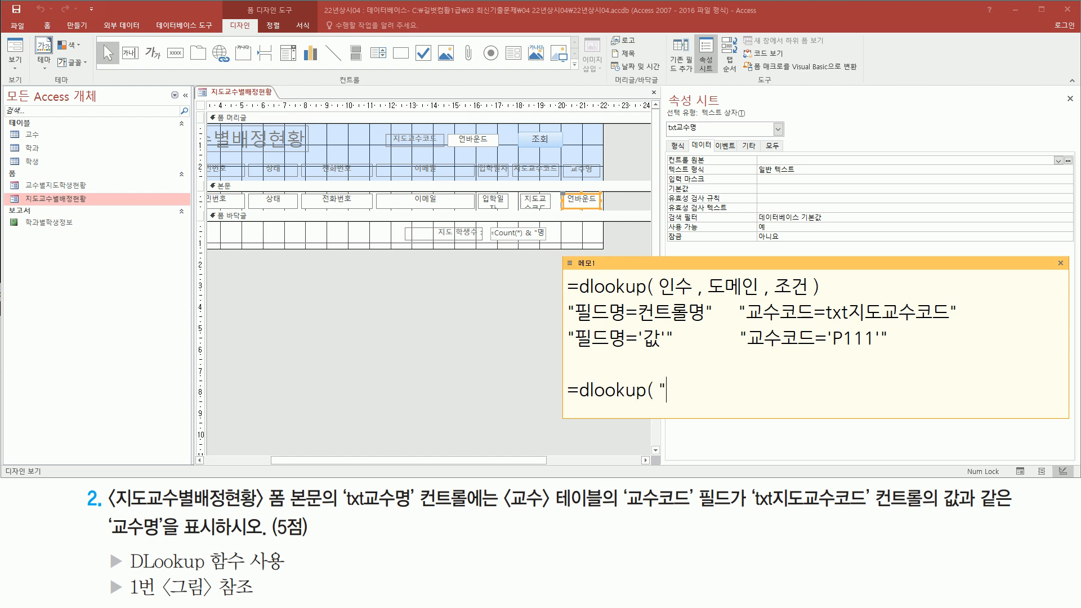
pyautogui.moveTo(104, 515); pyautogui.dragTo(165, 539)
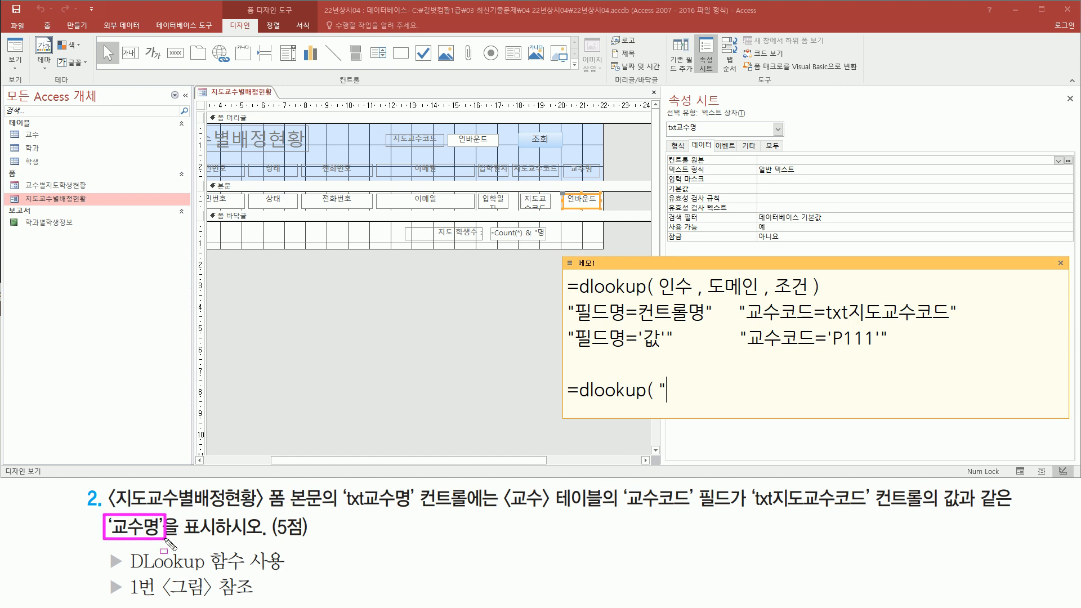
pyautogui.press('Escape')
pyautogui.click(698, 390)
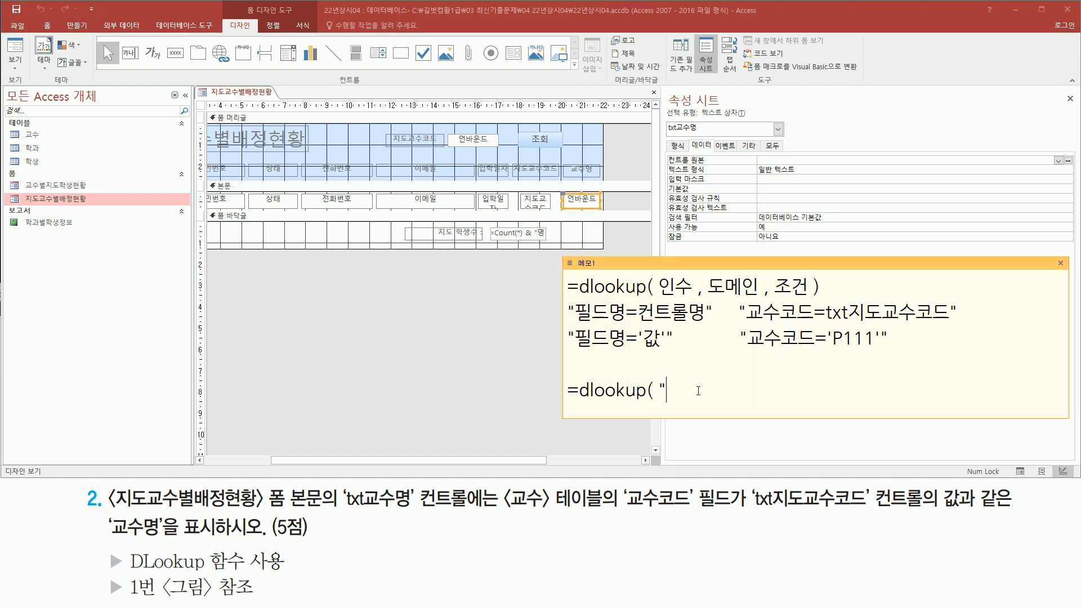
pyautogui.write('vl')
pyautogui.write('교수명')
pyautogui.write('" ,')
# - Complete the memo's dlookup expression with "교수" as the domain and "교수코드=txt지도교수코드" as the criteria, and close the parenthesis
pyautogui.moveTo(514, 501); pyautogui.dragTo(623, 529)
pyautogui.click(776, 398)
pyautogui.write('교수')
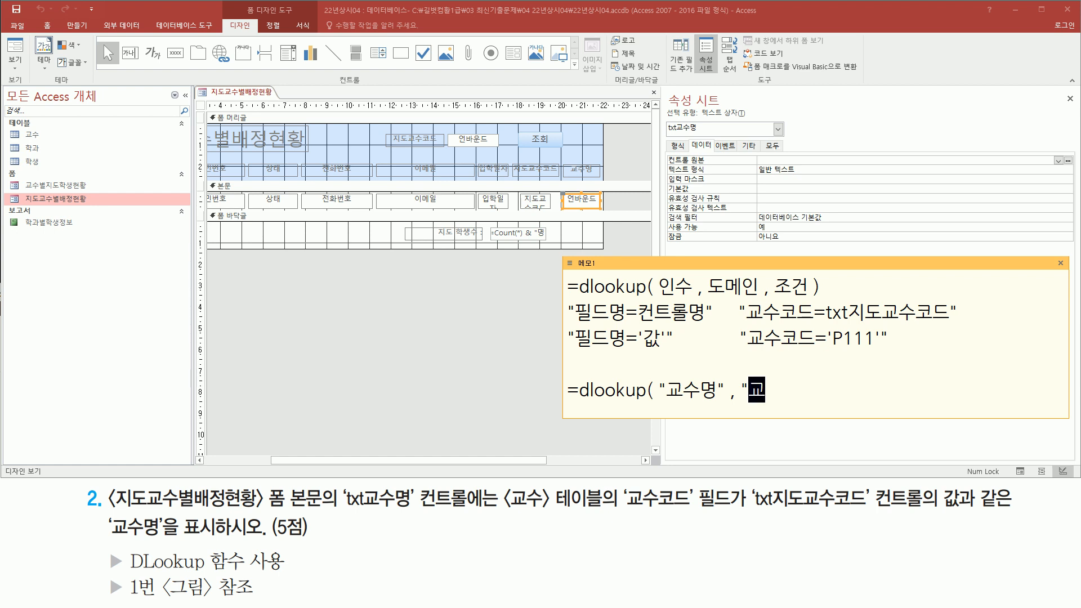
pyautogui.write('" , "교수코드')
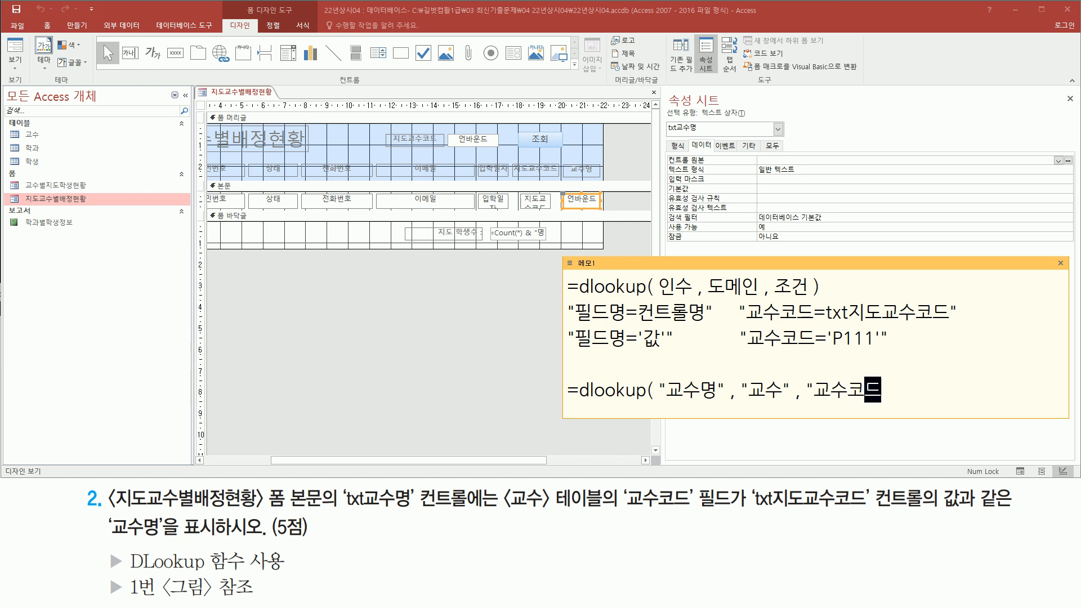
pyautogui.write('=txt')
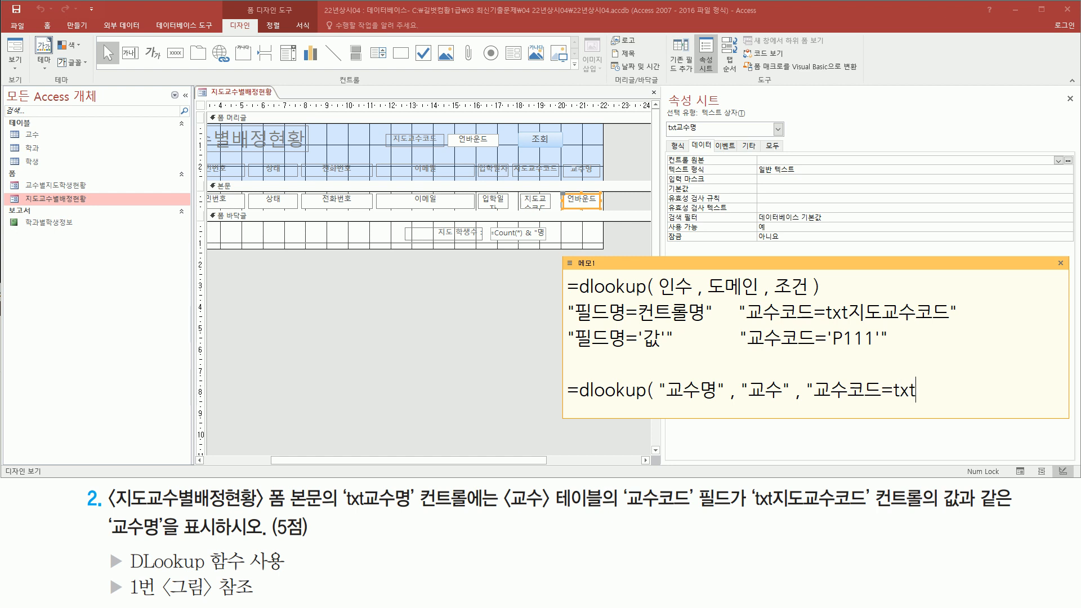
pyautogui.write('지도교')
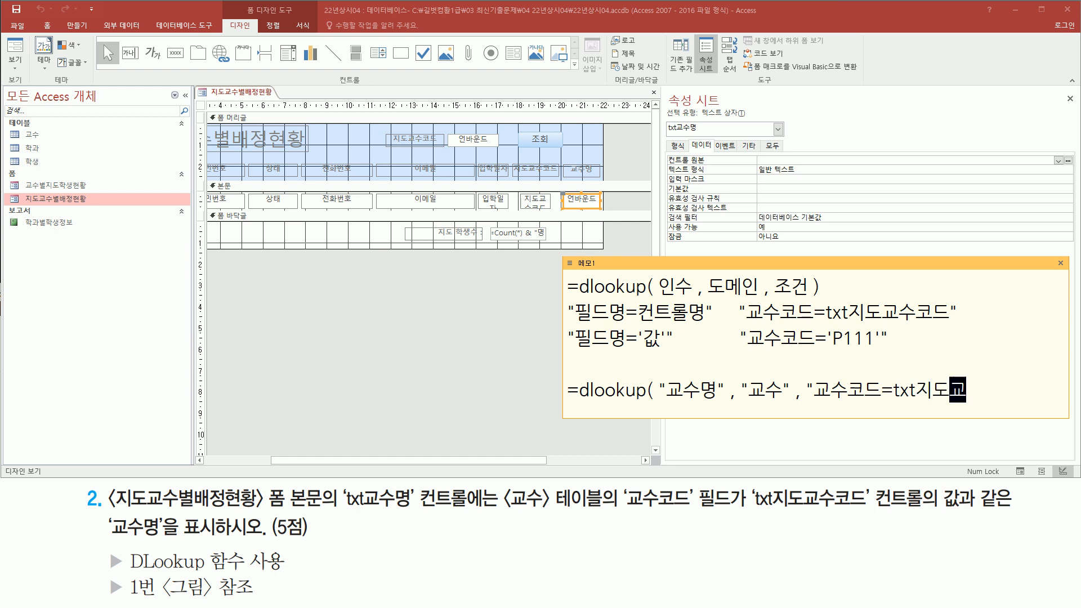
pyautogui.write('수코드')
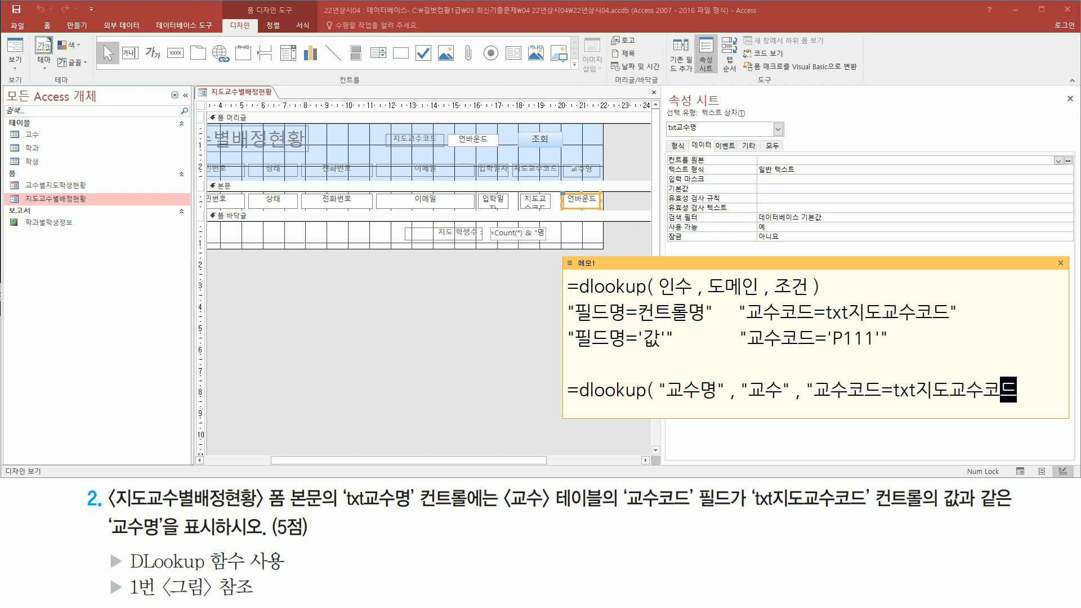
pyautogui.write('" )')
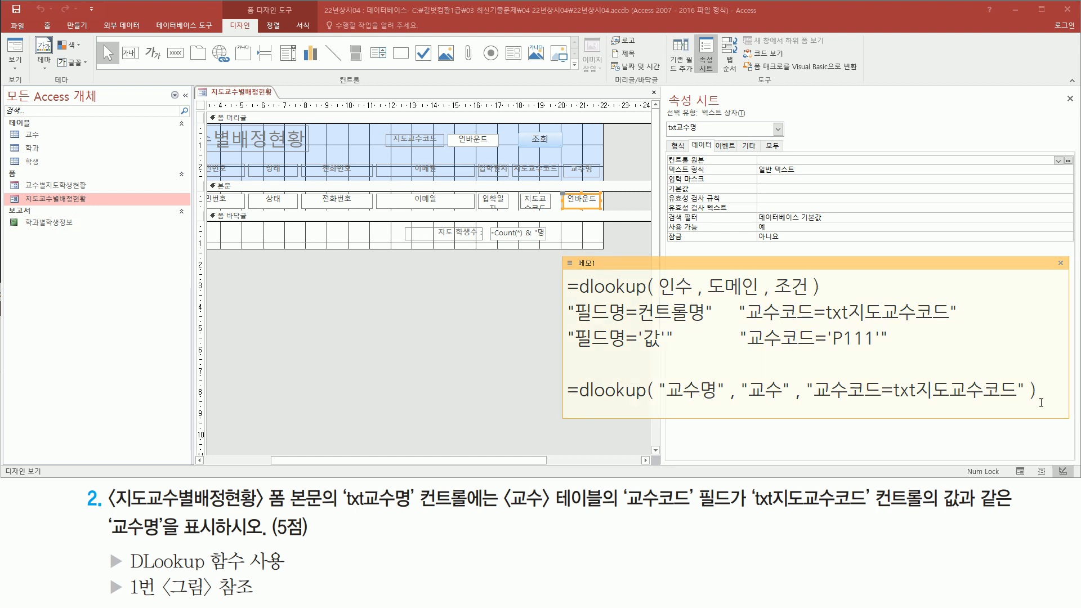
pyautogui.moveTo(666, 166); pyautogui.dragTo(780, 167)
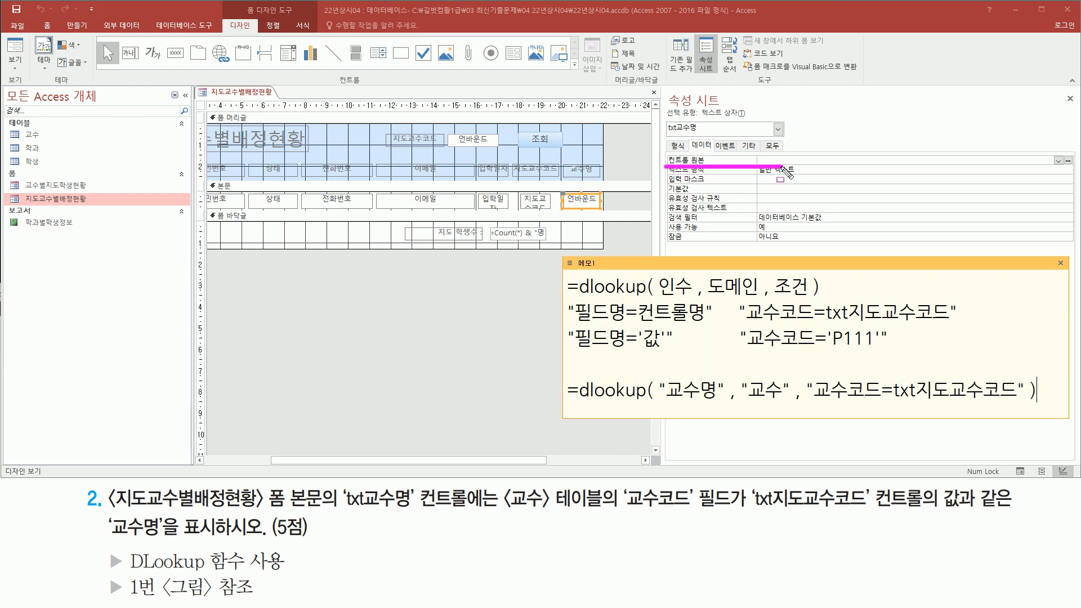
pyautogui.moveTo(566, 401)
pyautogui.mouseDown()
pyautogui.moveTo(579, 410)
pyautogui.moveTo(1048, 402)
pyautogui.mouseUp()
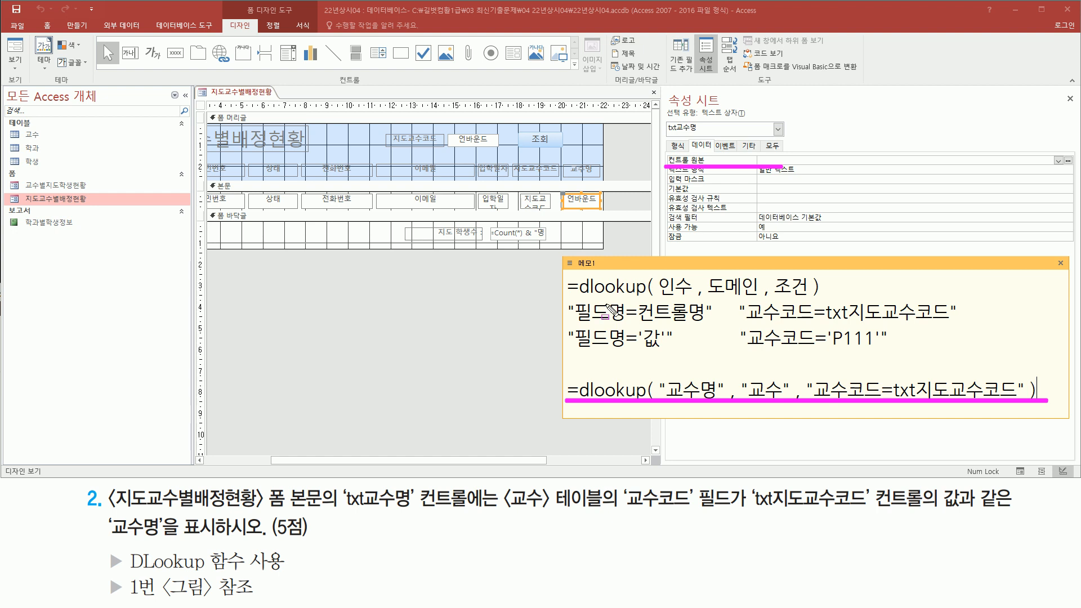
pyautogui.moveTo(770, 274); pyautogui.dragTo(817, 300)
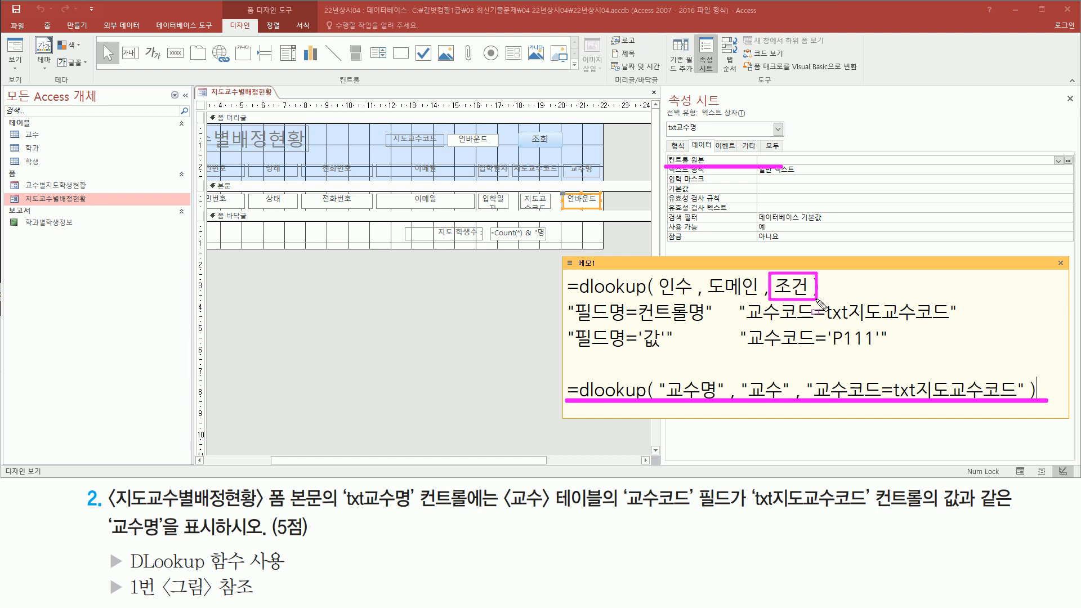
pyautogui.moveTo(622, 323); pyautogui.dragTo(709, 322)
pyautogui.moveTo(627, 350); pyautogui.dragTo(666, 349)
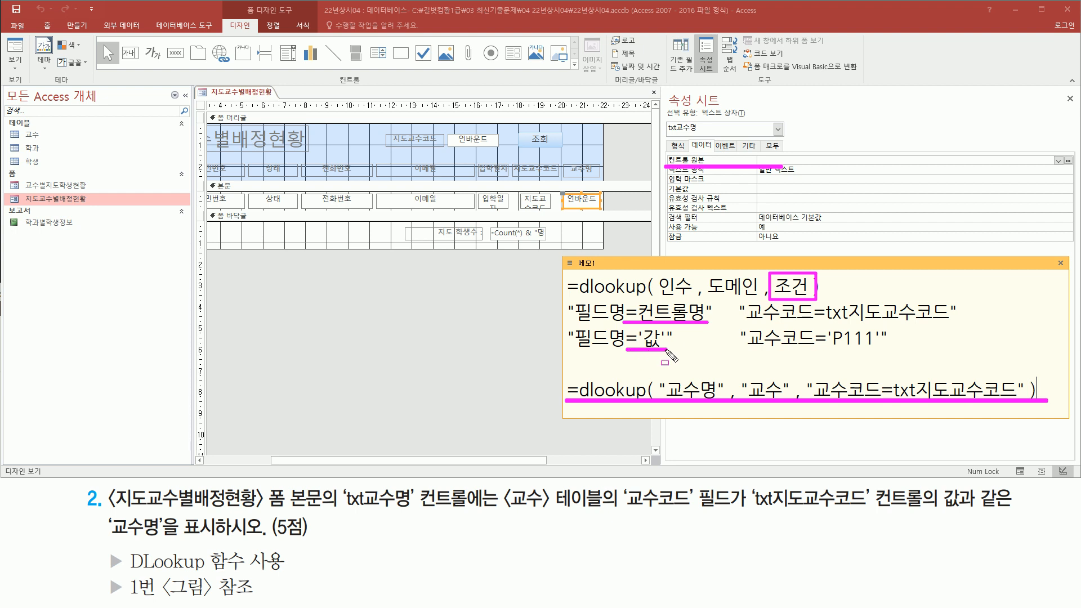
pyautogui.moveTo(730, 302)
pyautogui.mouseDown()
pyautogui.moveTo(771, 347)
pyautogui.moveTo(977, 356)
pyautogui.mouseUp()
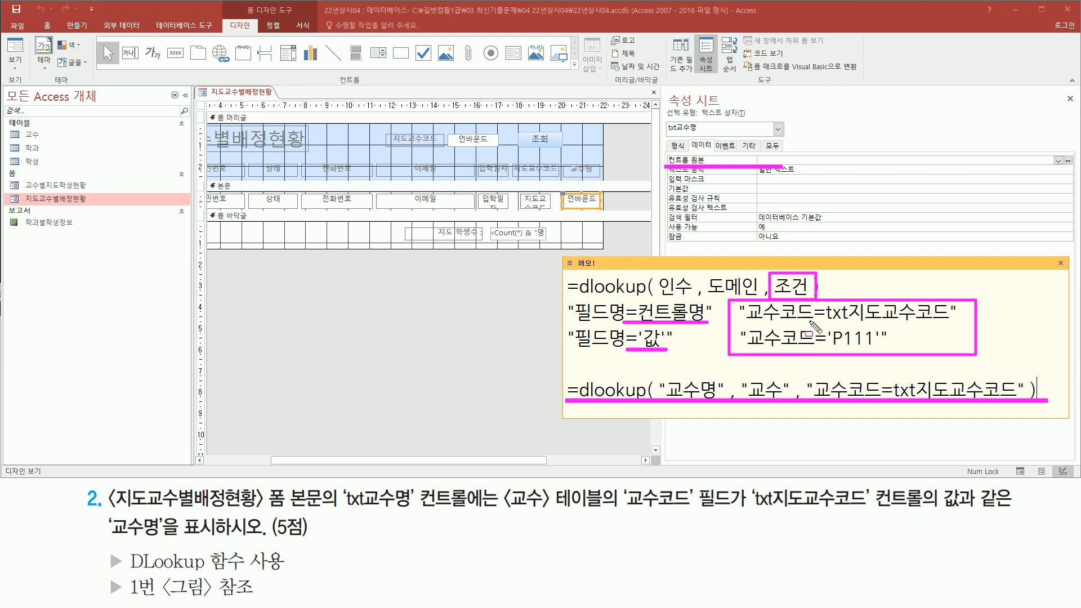
# - Close the memo and set the control source of txt교수명 to =DLookUp("교수명","교수","교수코드=txt지도교수코드")
pyautogui.press('Escape')
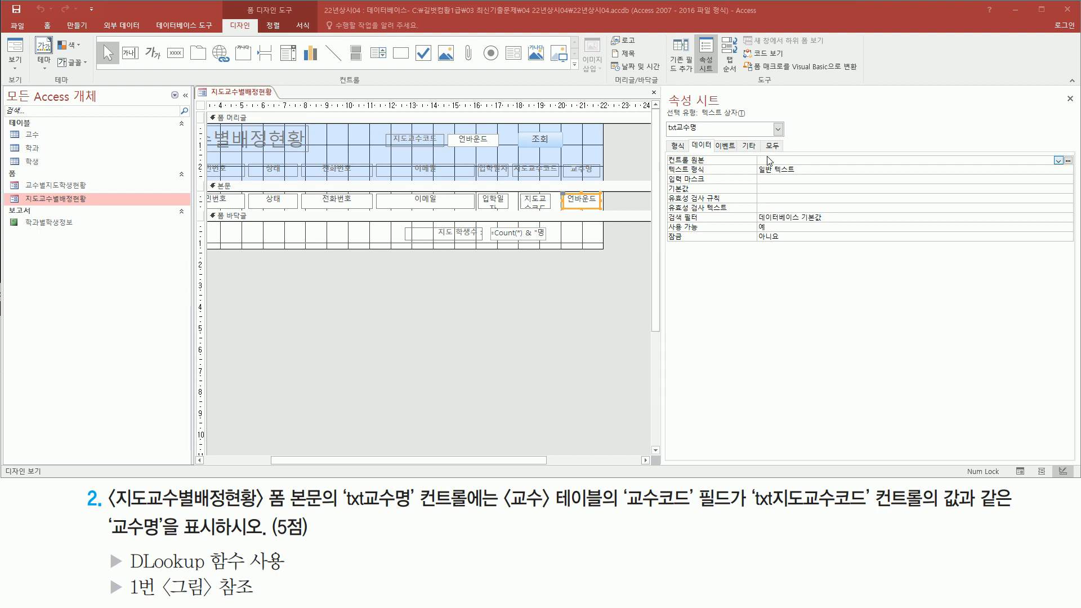
pyautogui.click(779, 160)
pyautogui.write('=dlookup("교수명","교수","교수코드=txt지도교수코드")')
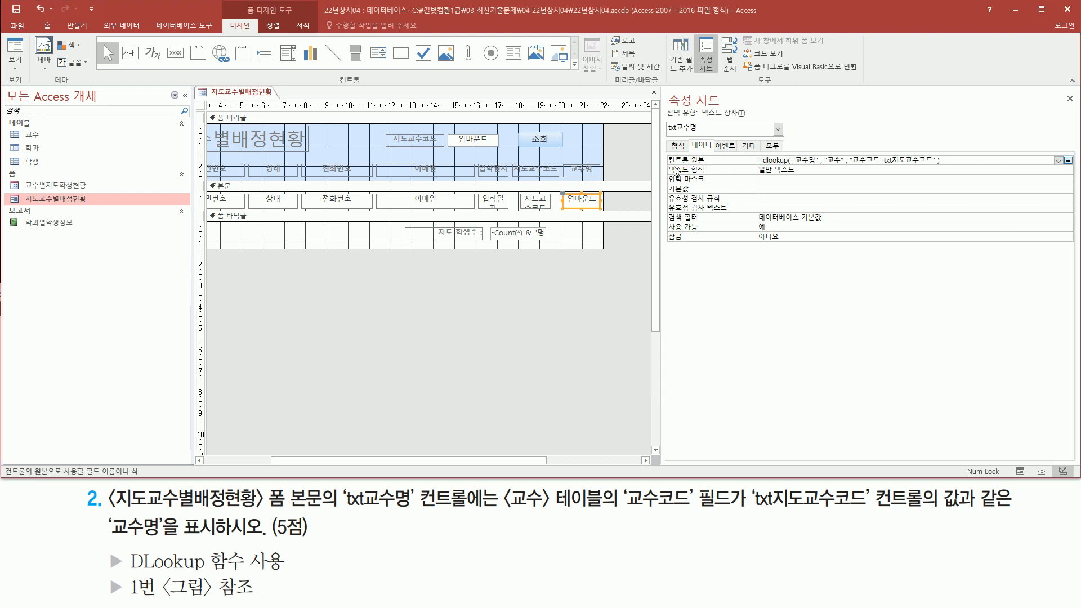
pyautogui.moveTo(665, 164)
pyautogui.mouseDown()
pyautogui.moveTo(951, 167)
pyautogui.moveTo(952, 154)
pyautogui.mouseUp()
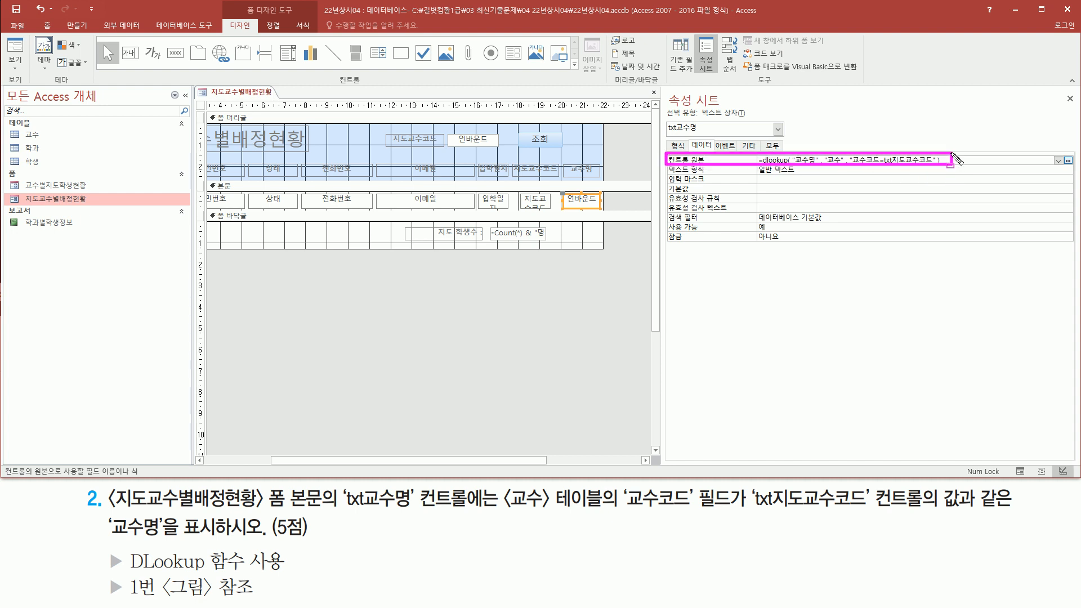
pyautogui.press('Escape')
pyautogui.press('Return')
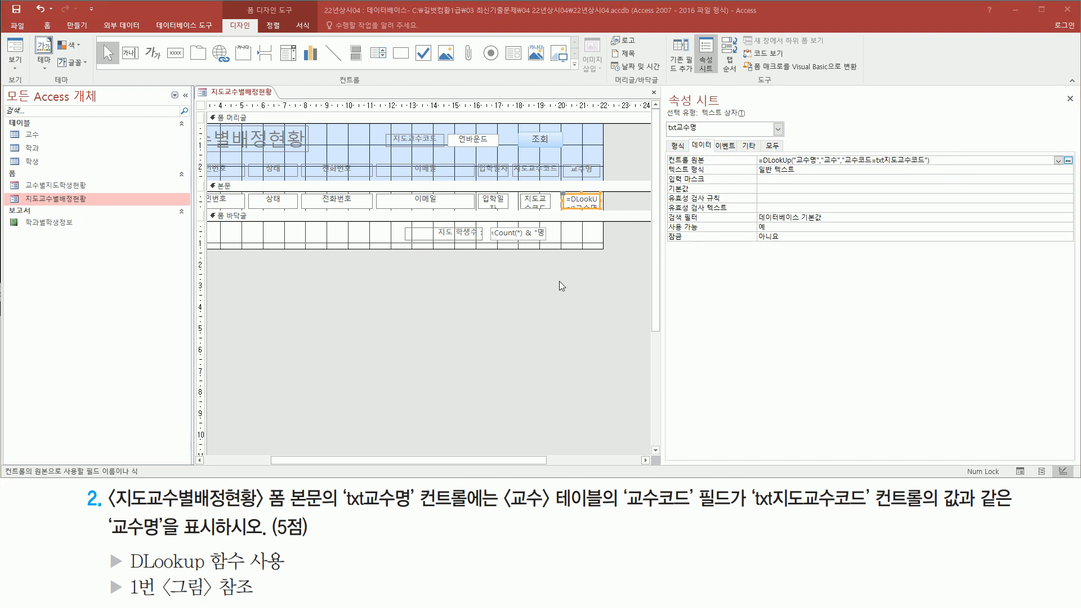
# - Display the form in Form View and compare the 지도교수코드 column with the 교수명 column, including the row without a code
pyautogui.rightClick(498, 280)
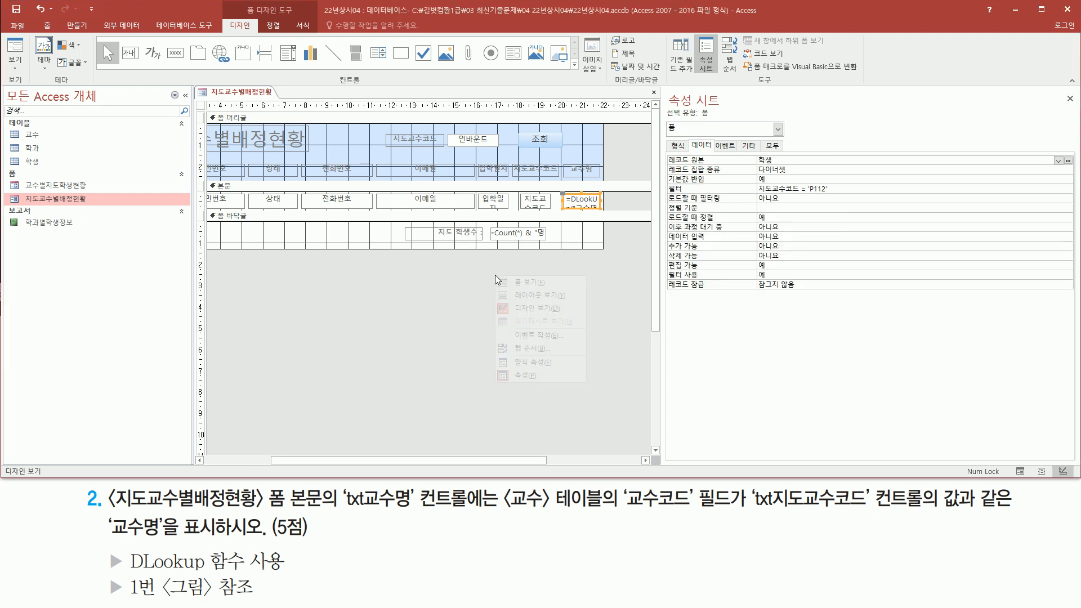
pyautogui.click(526, 284)
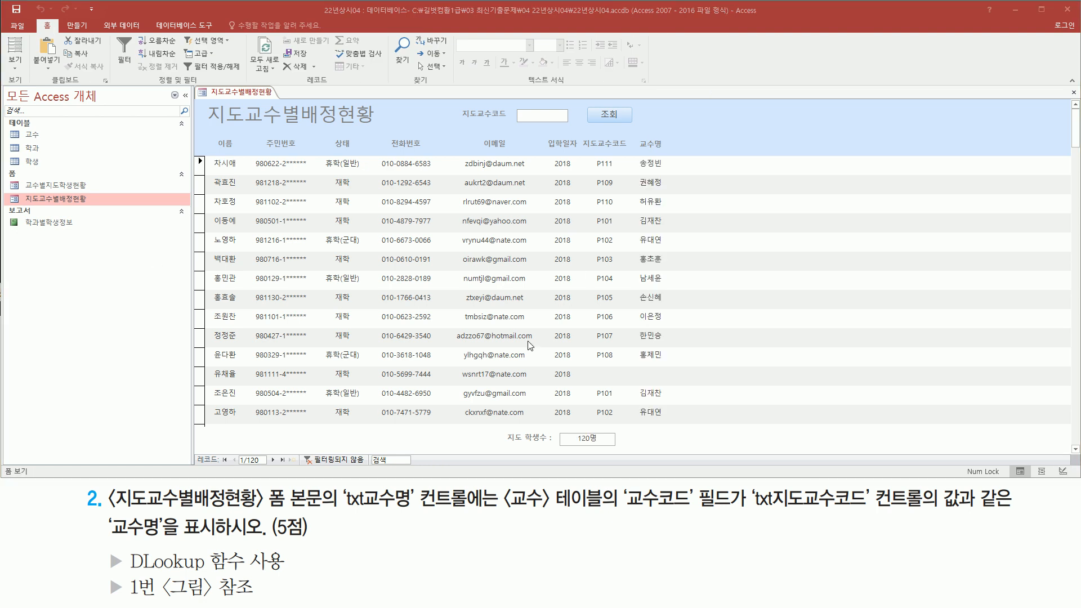
pyautogui.moveTo(586, 154); pyautogui.dragTo(618, 418)
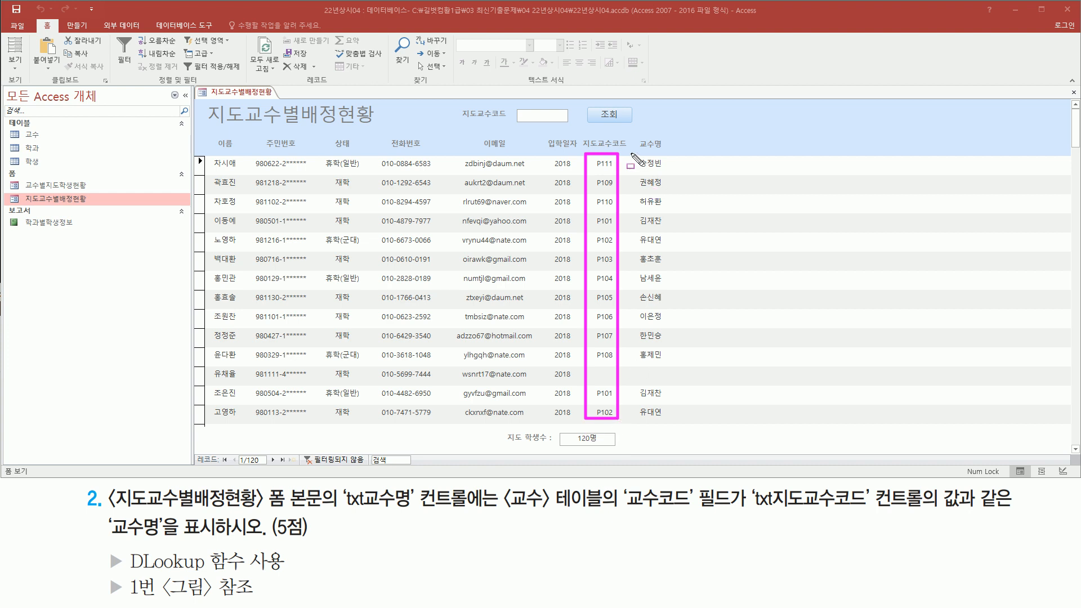
pyautogui.moveTo(631, 152); pyautogui.dragTo(675, 426)
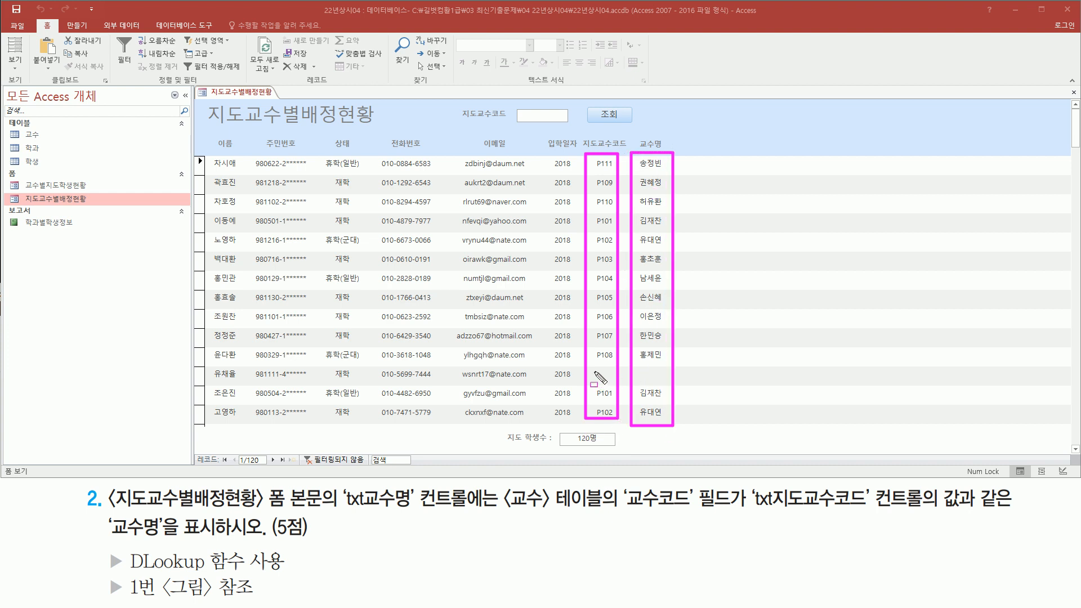
pyautogui.moveTo(595, 371)
pyautogui.mouseDown()
pyautogui.moveTo(618, 384)
pyautogui.moveTo(670, 384)
pyautogui.mouseUp()
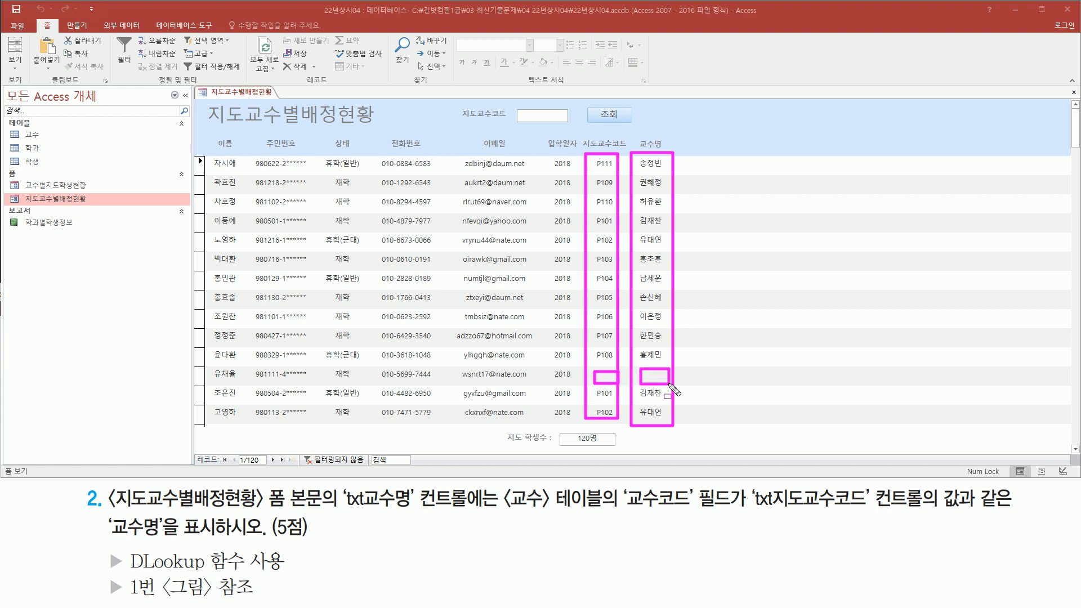
pyautogui.press('Escape')
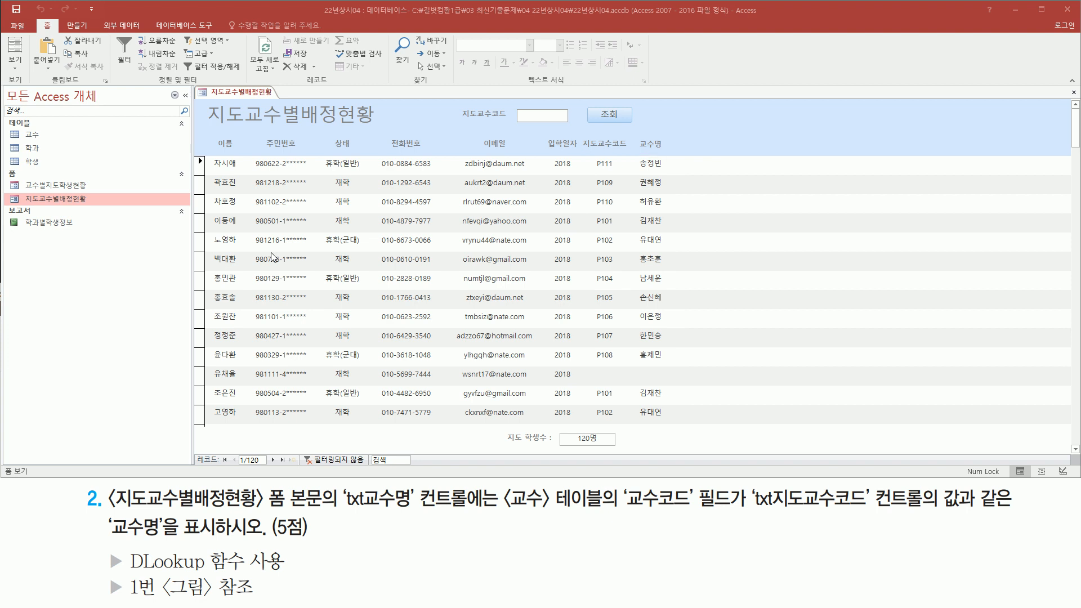
# - Close the 지도교수별배정현황 form and save its design changes
pyautogui.rightClick(229, 93)
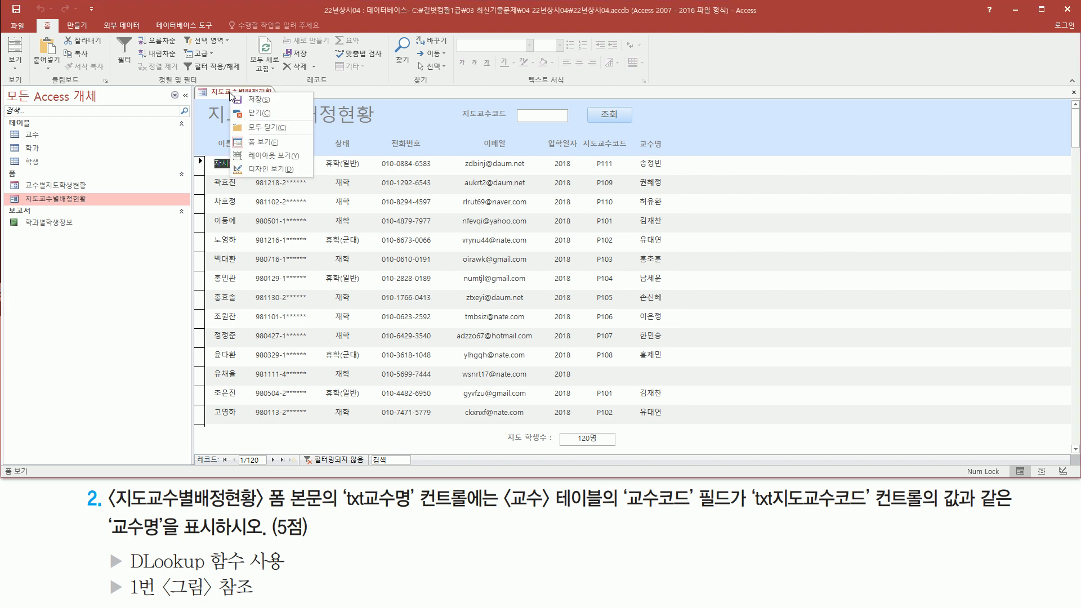
pyautogui.click(263, 113)
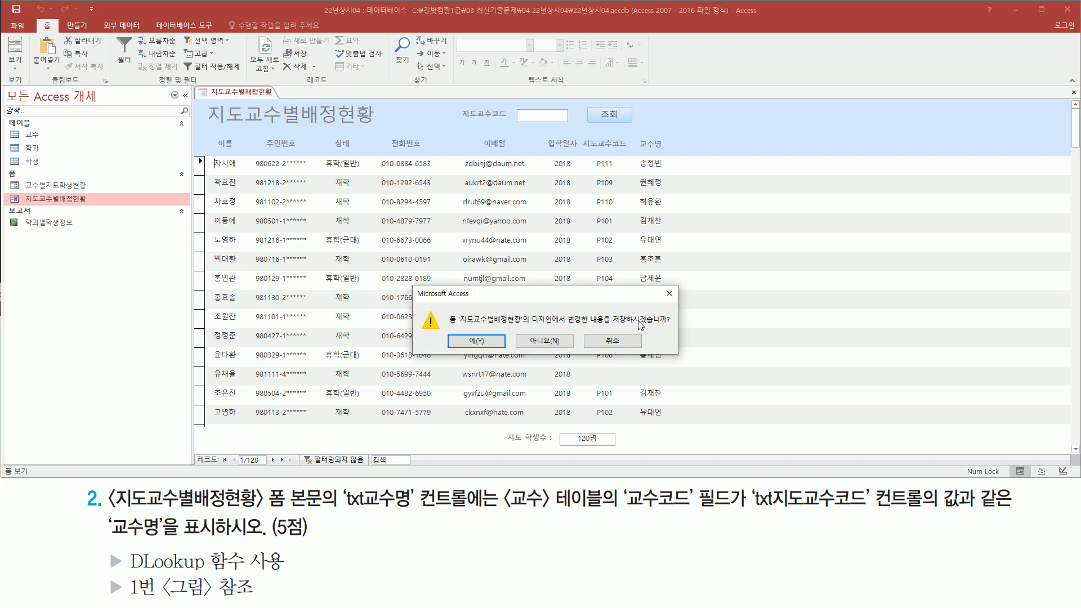
pyautogui.click(479, 341)
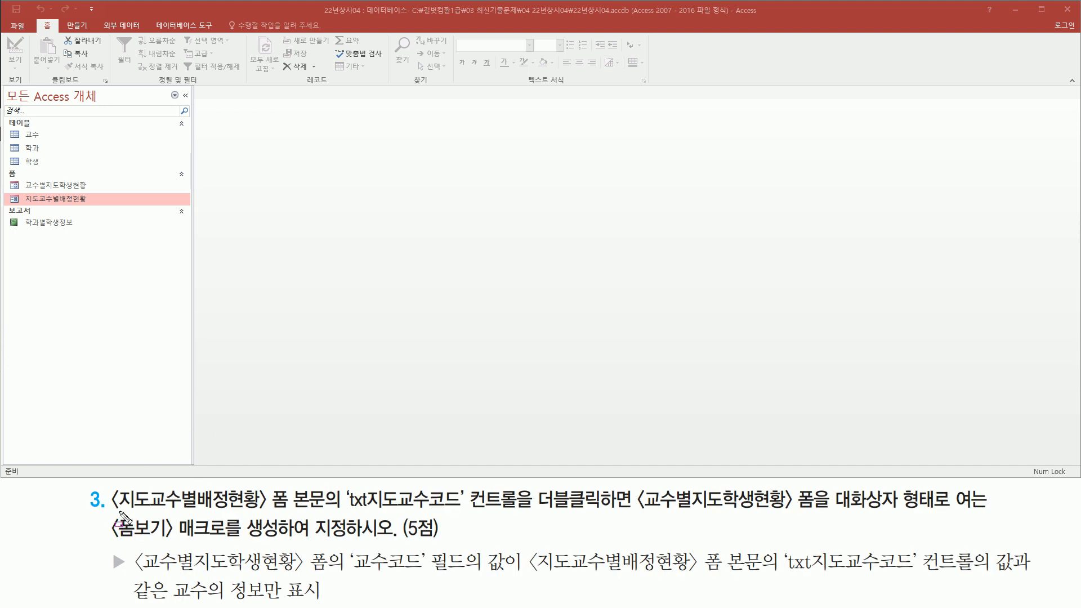
# - Open the 지도교수별배정현황 form in Form View for task 3
pyautogui.moveTo(113, 514); pyautogui.dragTo(298, 519)
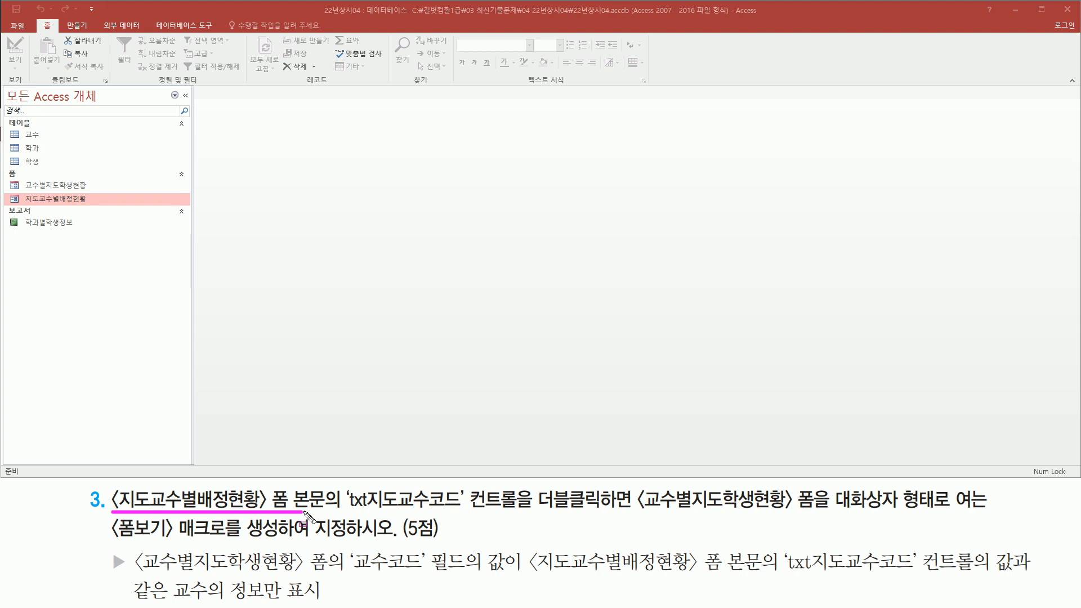
pyautogui.click(62, 200)
pyautogui.doubleClick(62, 201)
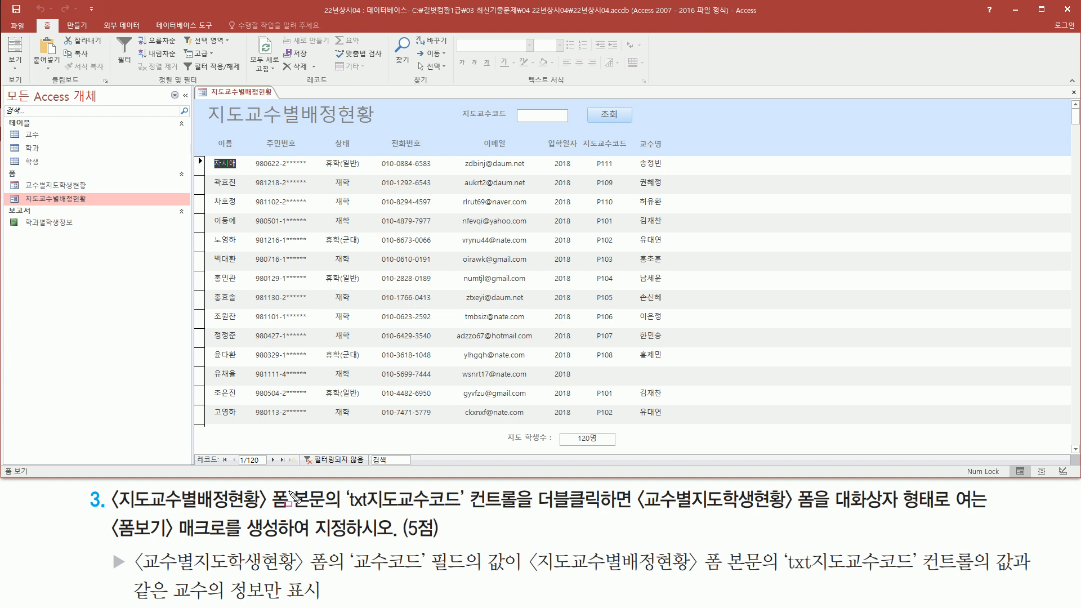
# - Examine task 3's requirements for the 폼보기 macro that opens 교수별지도학생현황 as a dialog from the txt지도교수코드 control
pyautogui.moveTo(290, 489)
pyautogui.mouseDown()
pyautogui.moveTo(337, 510)
pyautogui.moveTo(522, 514)
pyautogui.mouseUp()
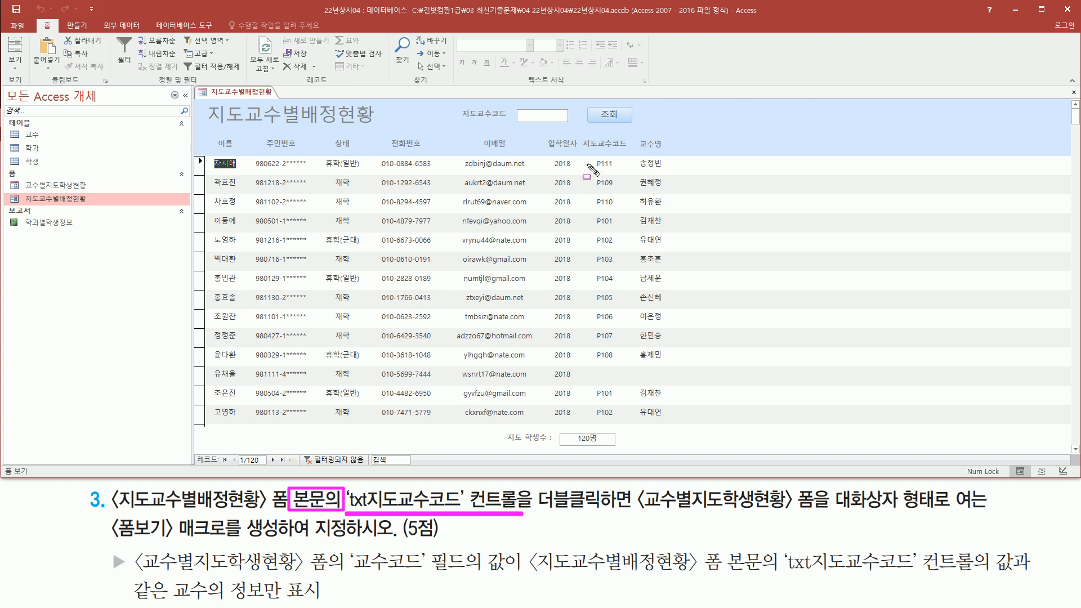
pyautogui.moveTo(583, 151)
pyautogui.mouseDown()
pyautogui.moveTo(627, 151)
pyautogui.moveTo(620, 422)
pyautogui.mouseUp()
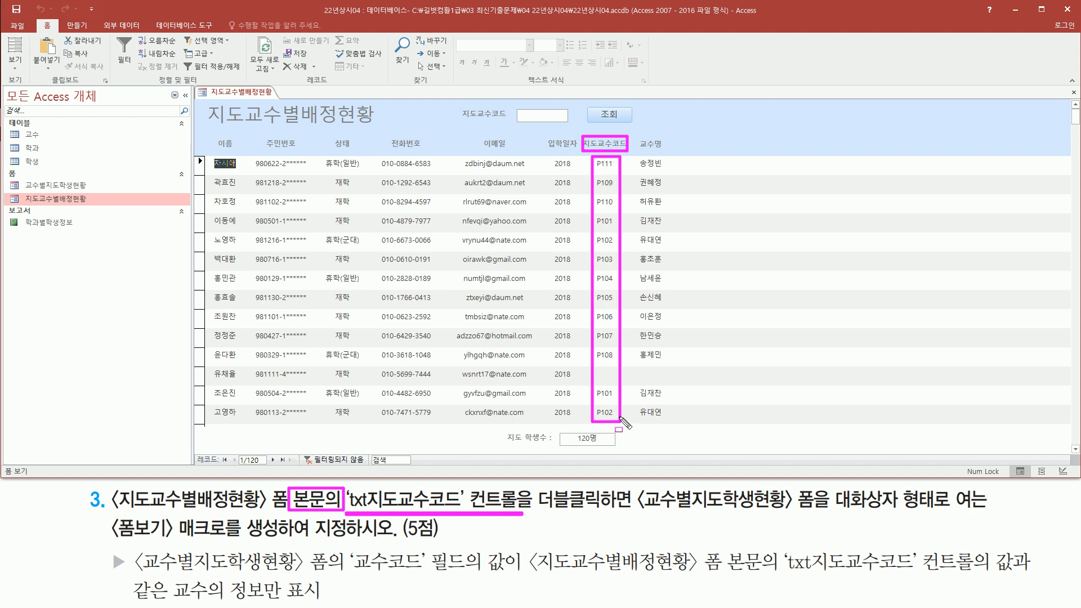
pyautogui.moveTo(535, 482)
pyautogui.mouseDown()
pyautogui.moveTo(560, 513)
pyautogui.moveTo(603, 517)
pyautogui.mouseUp()
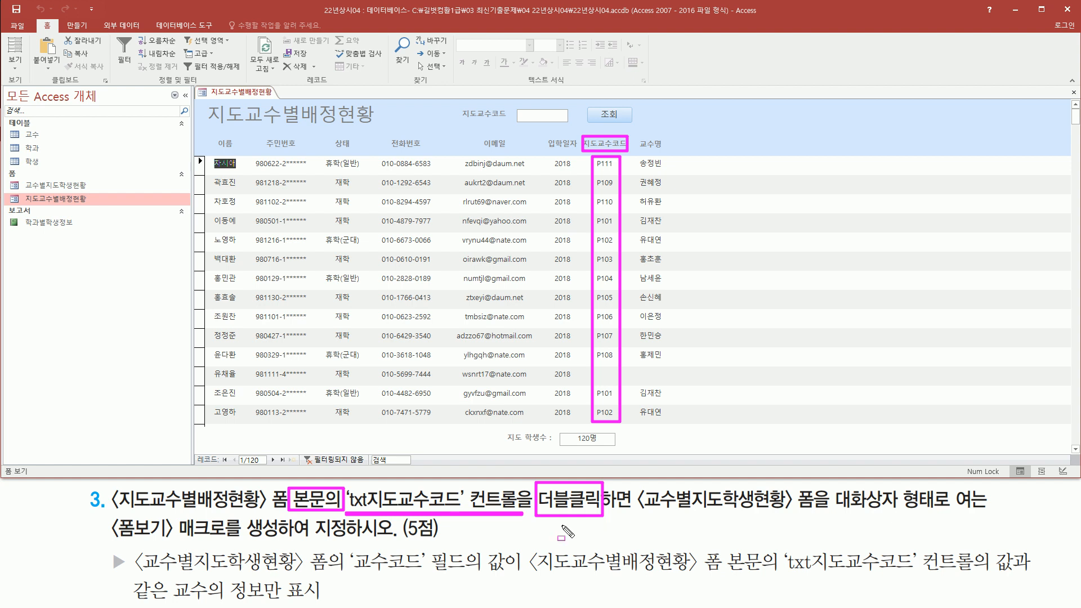
pyautogui.moveTo(634, 516); pyautogui.dragTo(820, 515)
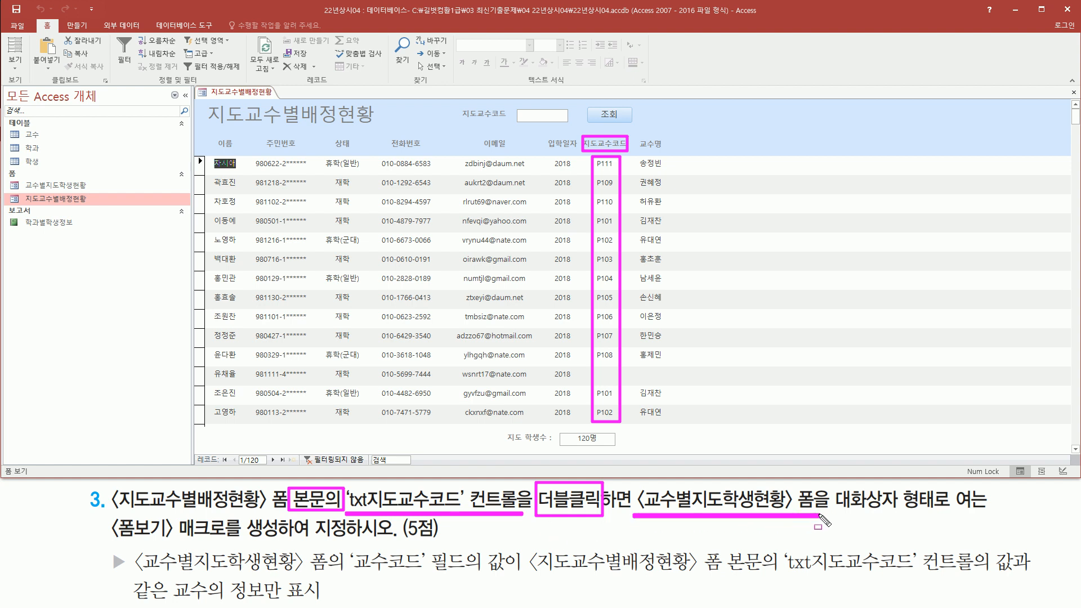
pyautogui.moveTo(13, 172); pyautogui.dragTo(95, 194)
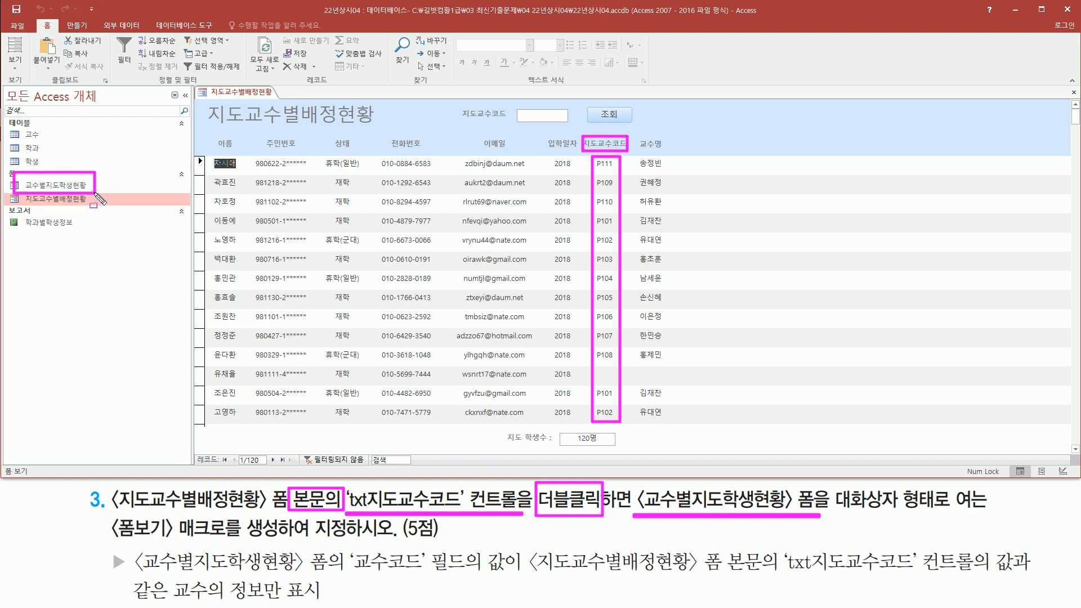
pyautogui.moveTo(831, 483)
pyautogui.mouseDown()
pyautogui.moveTo(954, 520)
pyautogui.moveTo(992, 519)
pyautogui.mouseUp()
pyautogui.moveTo(111, 542); pyautogui.dragTo(302, 547)
pyautogui.moveTo(367, 543); pyautogui.dragTo(374, 547)
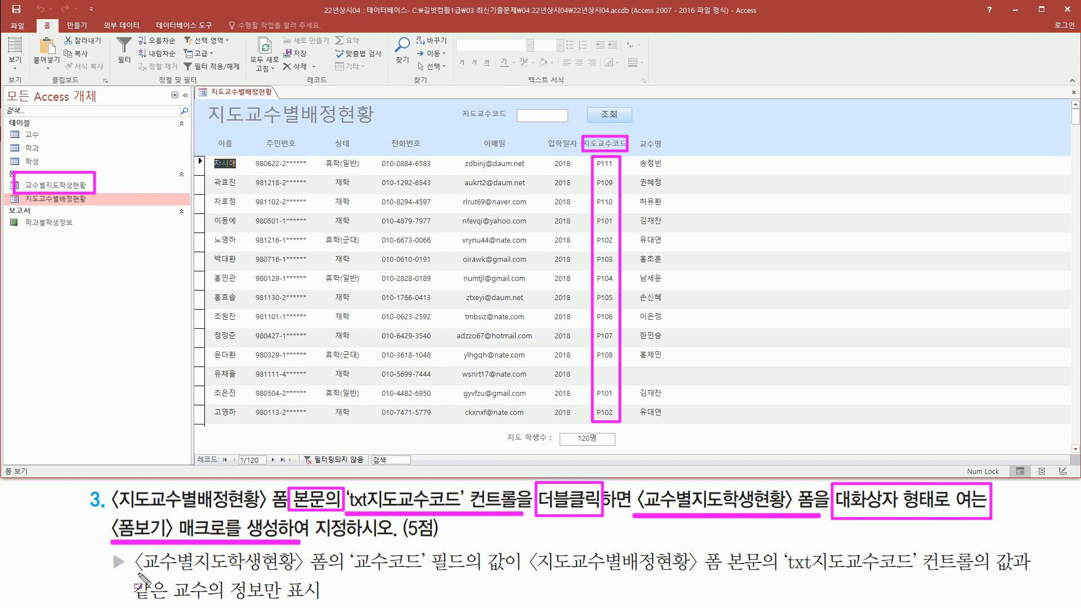
# - Examine task 3's condition matching the 교수코드 field to the txt지도교수코드 value, along with the control and form it concerns
pyautogui.moveTo(136, 575)
pyautogui.mouseDown()
pyautogui.moveTo(336, 574)
pyautogui.moveTo(525, 594)
pyautogui.moveTo(655, 576)
pyautogui.moveTo(926, 590)
pyautogui.moveTo(918, 587)
pyautogui.moveTo(1021, 577)
pyautogui.mouseUp()
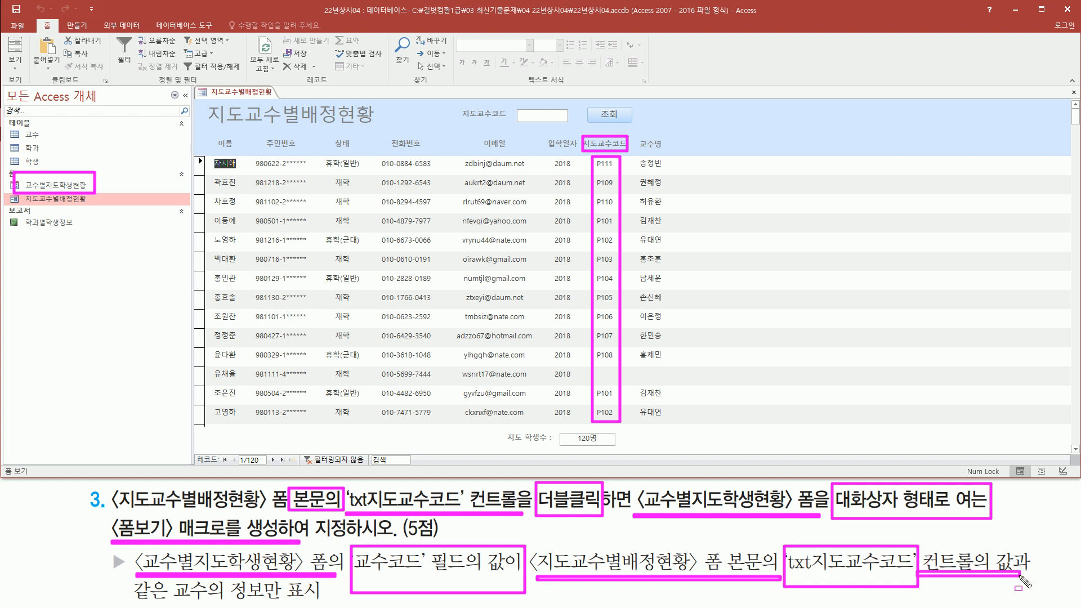
pyautogui.moveTo(130, 597); pyautogui.dragTo(319, 597)
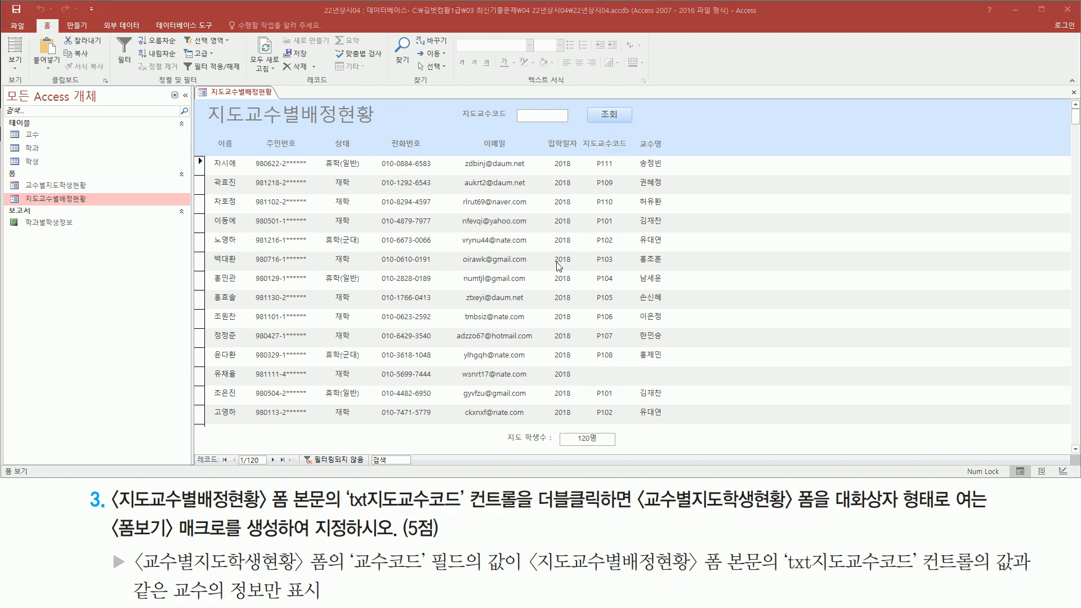
pyautogui.moveTo(588, 156); pyautogui.dragTo(619, 170)
pyautogui.moveTo(13, 175); pyautogui.dragTo(94, 193)
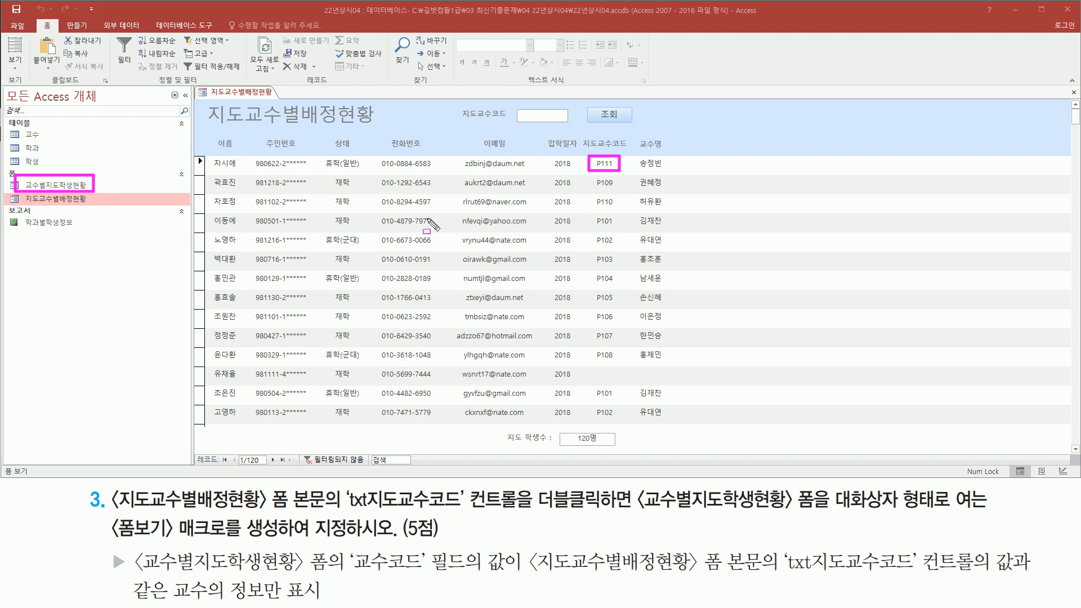
# - Open the 교수별지도학생현황 form to view its layout, and close it again
pyautogui.press('Escape')
pyautogui.click(63, 185)
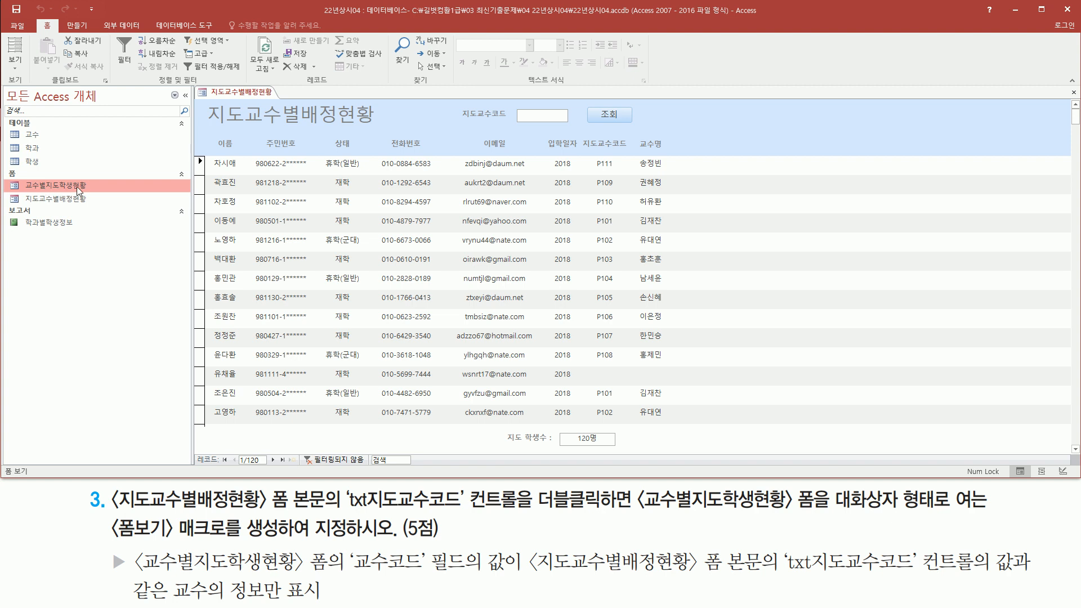
pyautogui.doubleClick(77, 187)
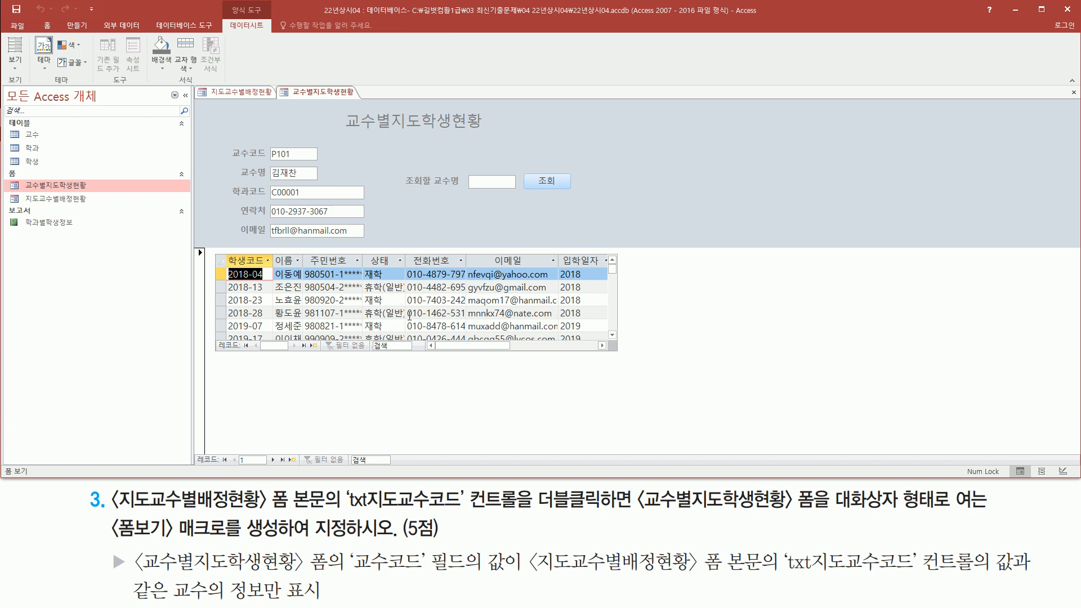
pyautogui.rightClick(324, 91)
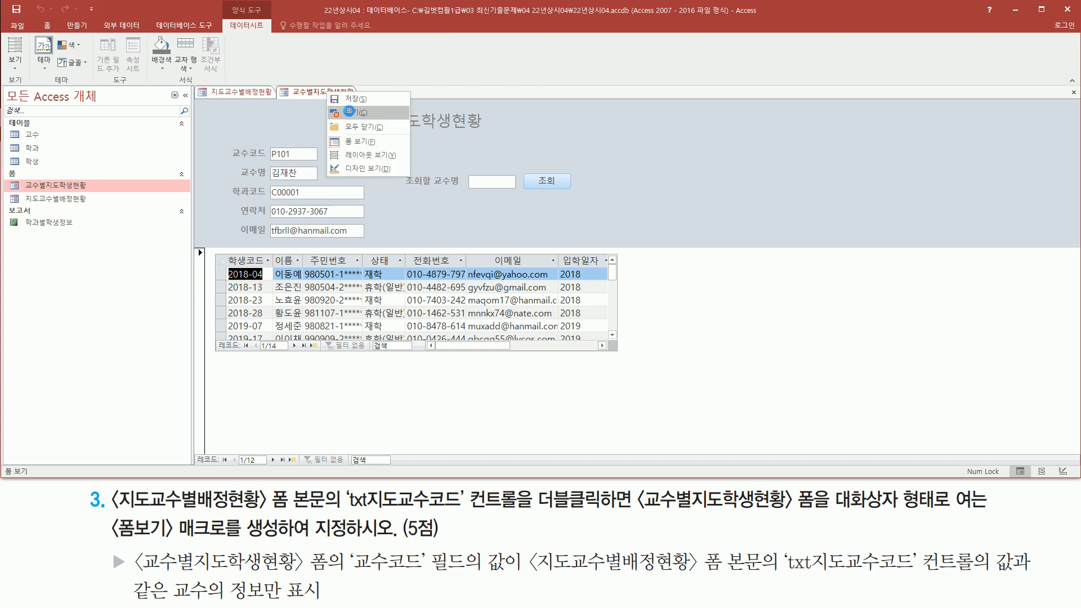
pyautogui.click(350, 112)
# - Switch the 지도교수별배정현황 form to Design View and review the 폼보기 macro requirement for txt지도교수코드
pyautogui.rightClick(255, 97)
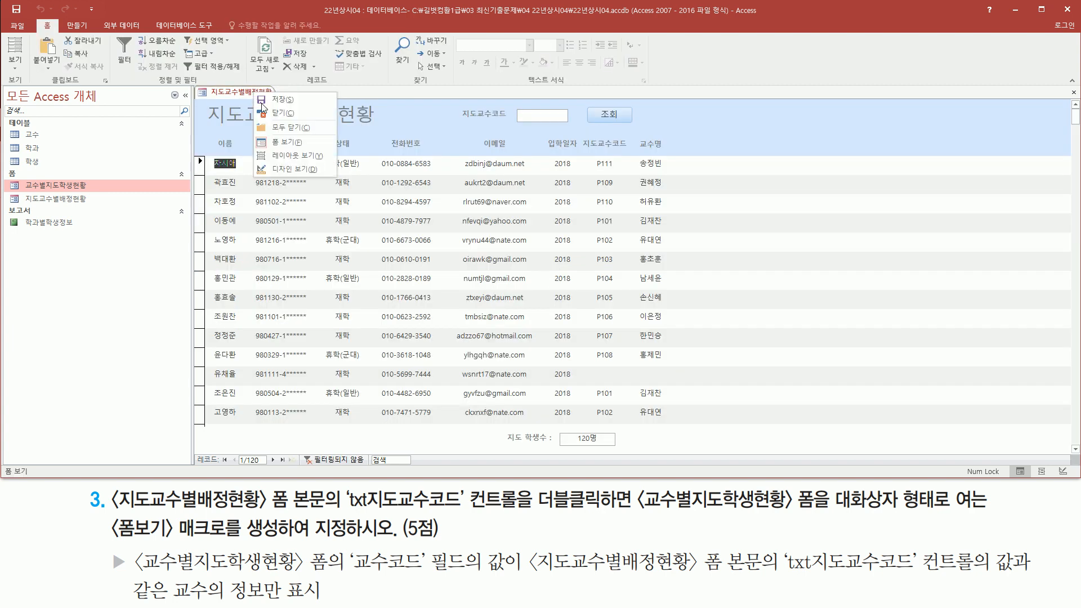
pyautogui.click(281, 169)
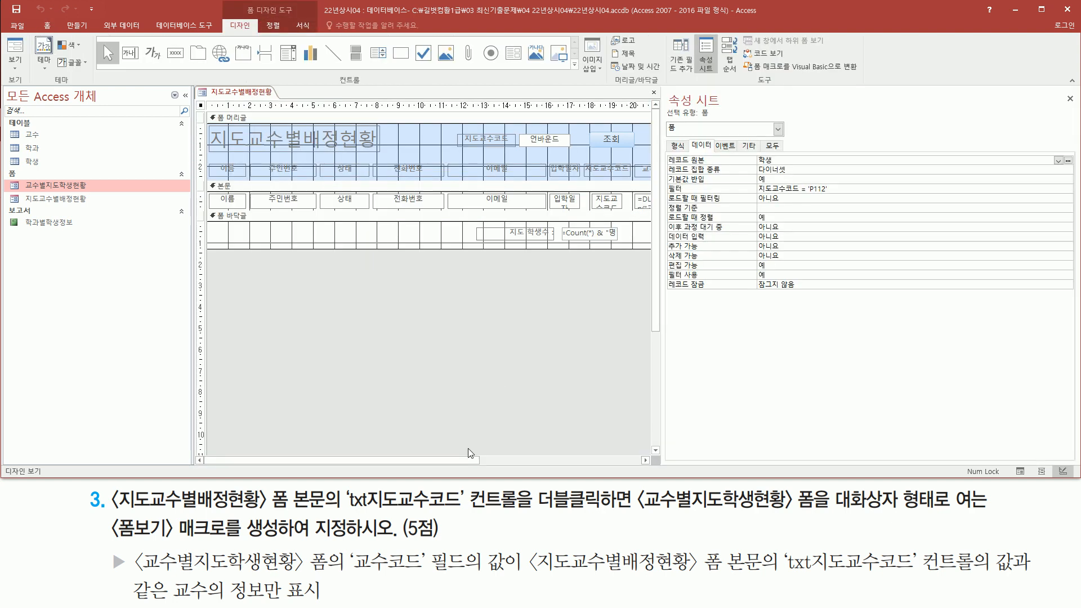
pyautogui.moveTo(108, 514)
pyautogui.mouseDown()
pyautogui.moveTo(256, 549)
pyautogui.moveTo(283, 542)
pyautogui.mouseUp()
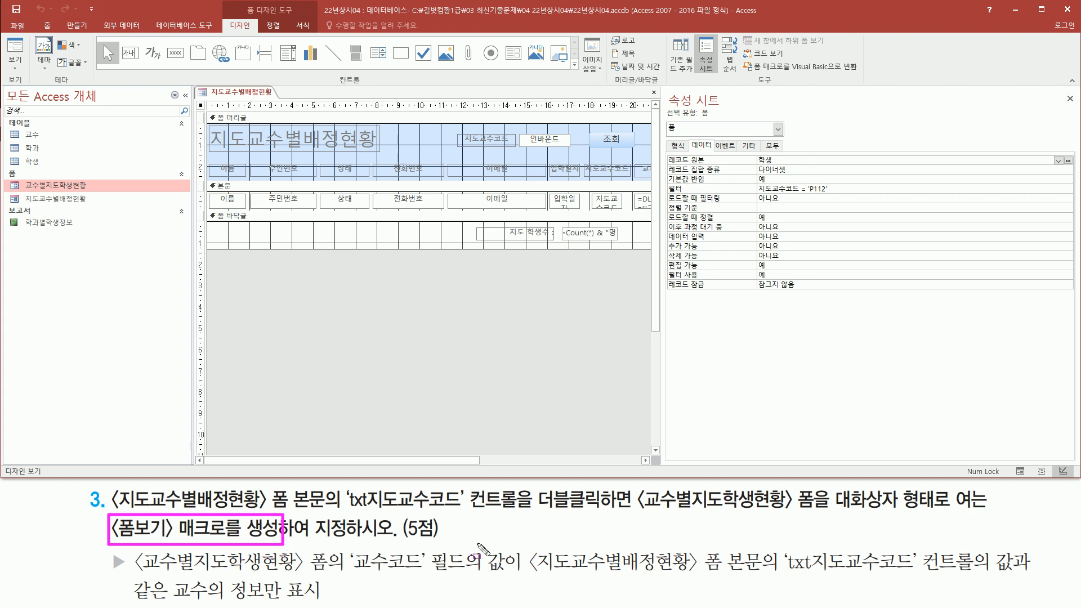
pyautogui.moveTo(113, 539); pyautogui.dragTo(228, 539)
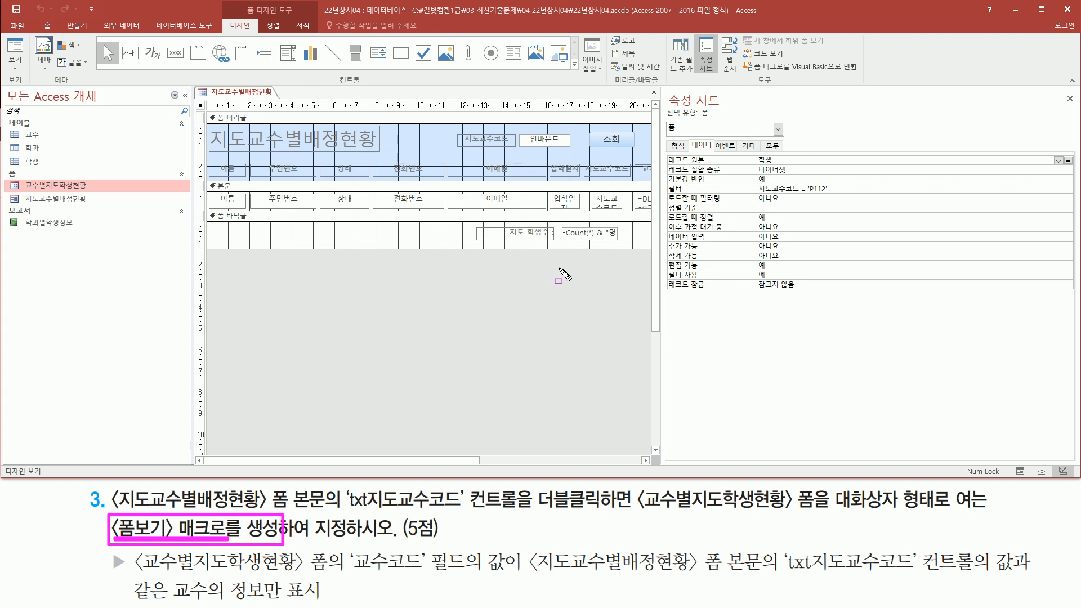
pyautogui.moveTo(339, 513); pyautogui.dragTo(529, 514)
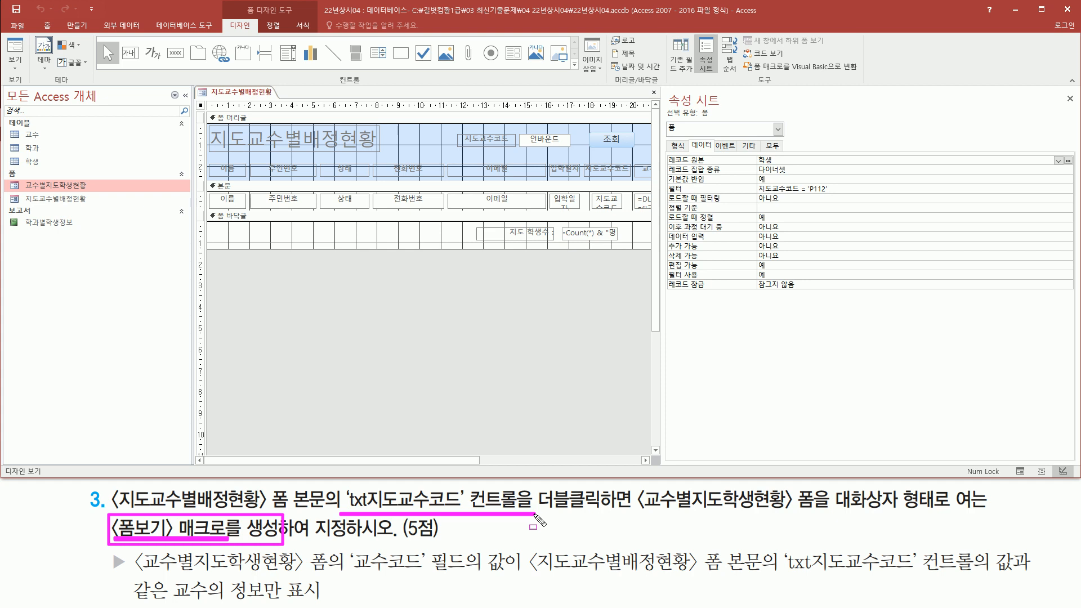
pyautogui.press('Escape')
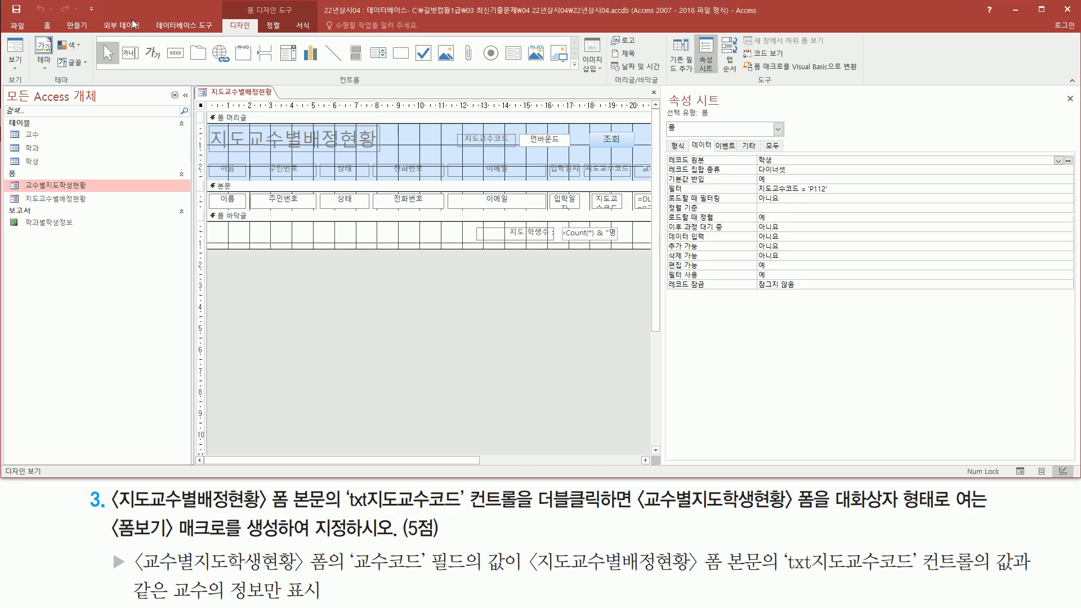
# - Create a new blank macro
pyautogui.click(79, 25)
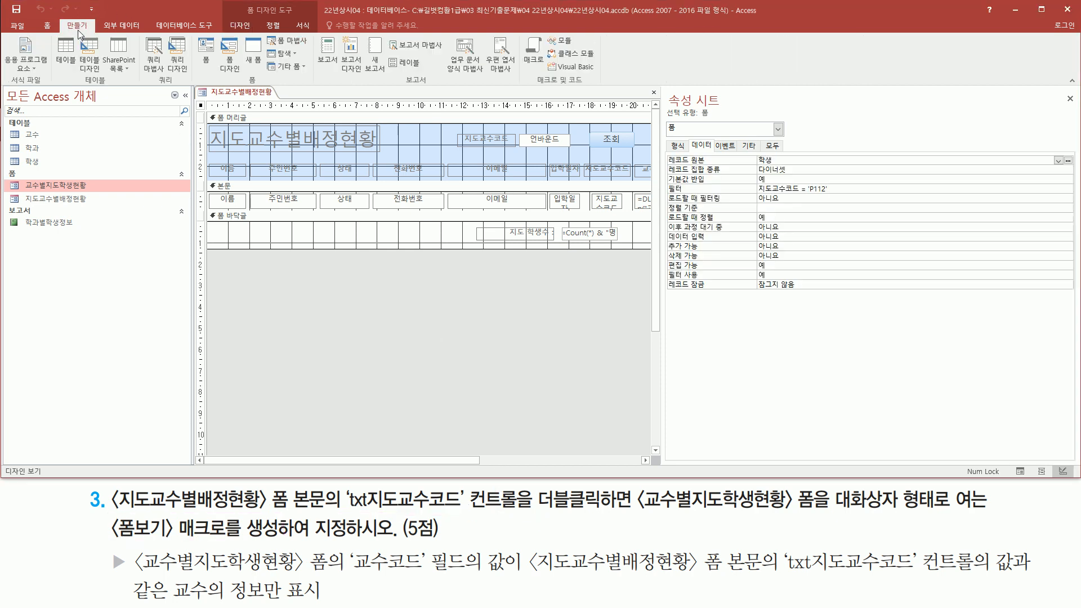
pyautogui.moveTo(517, 29); pyautogui.dragTo(553, 92)
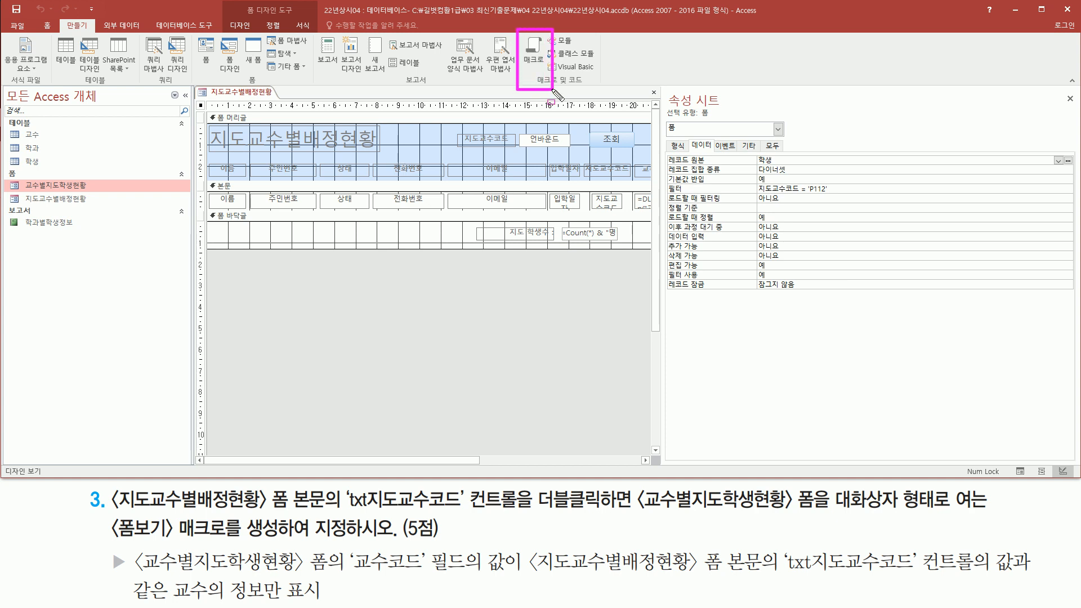
pyautogui.press('Escape')
pyautogui.click(533, 52)
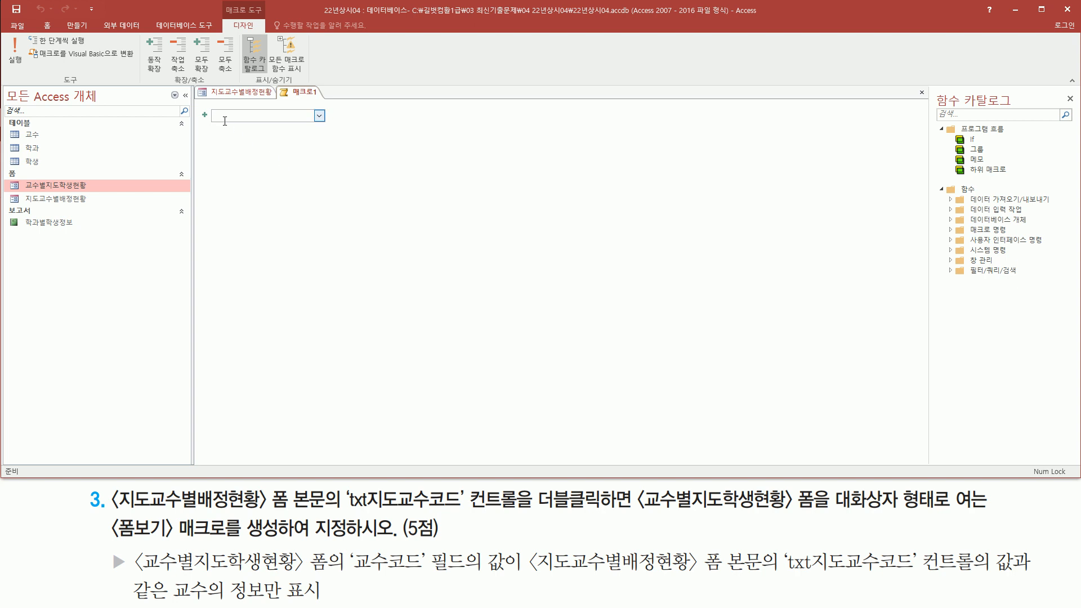
# - Add an OpenForm action to the new macro
pyautogui.moveTo(204, 104); pyautogui.dragTo(339, 132)
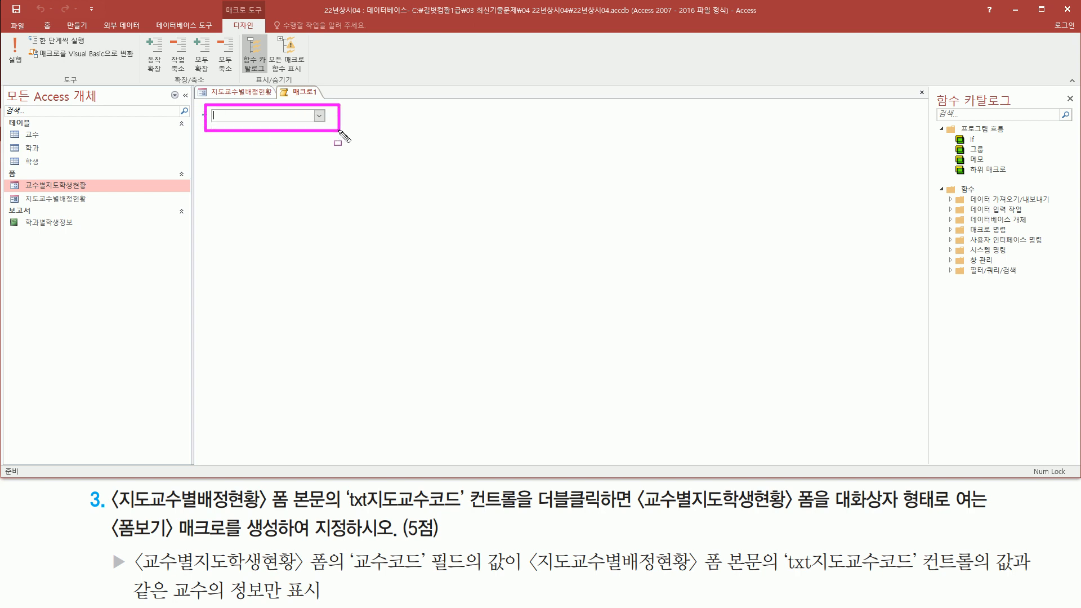
pyautogui.moveTo(344, 513)
pyautogui.mouseDown()
pyautogui.moveTo(601, 514)
pyautogui.moveTo(699, 529)
pyautogui.moveTo(825, 517)
pyautogui.mouseUp()
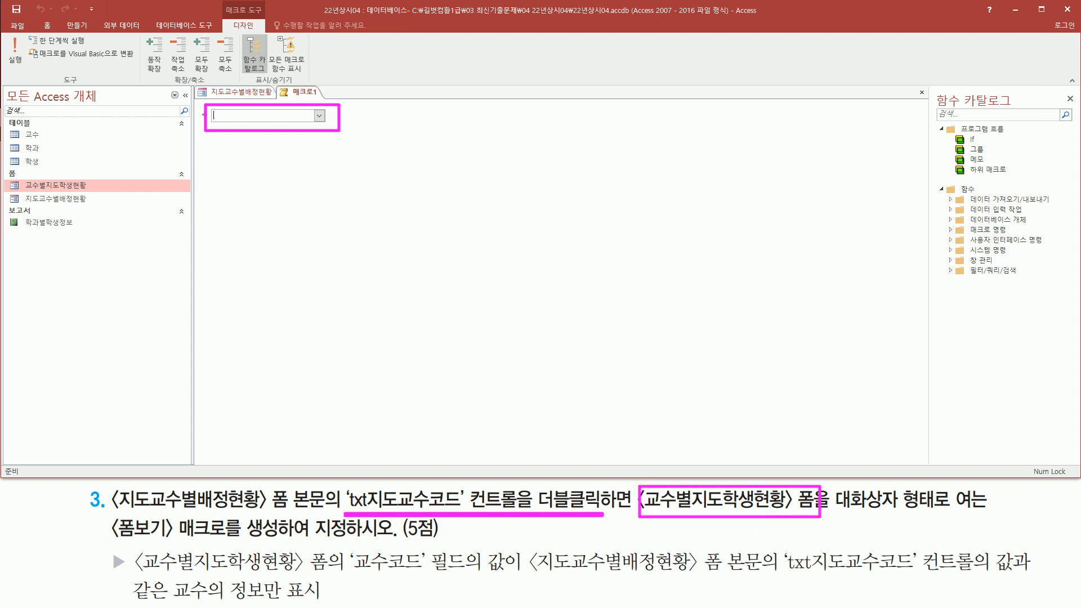
pyautogui.press('Escape')
pyautogui.click(319, 115)
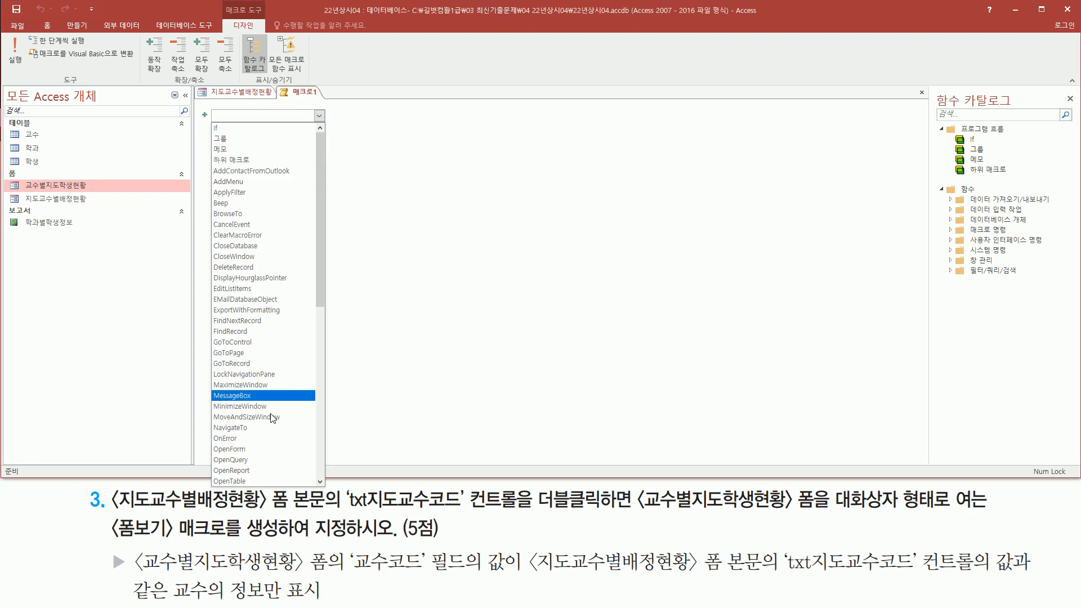
pyautogui.click(249, 454)
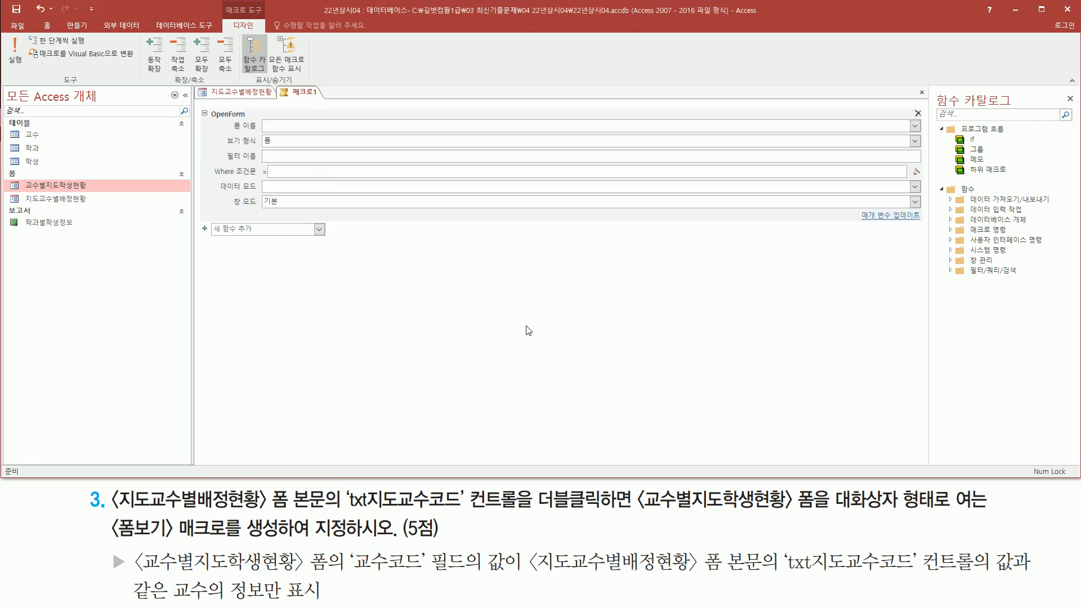
# - Set the OpenForm action's form name (폼 이름) to 교수별지도학생현황
pyautogui.hotkey('ctrl', '2')
pyautogui.moveTo(223, 117); pyautogui.dragTo(305, 134)
pyautogui.press('Escape')
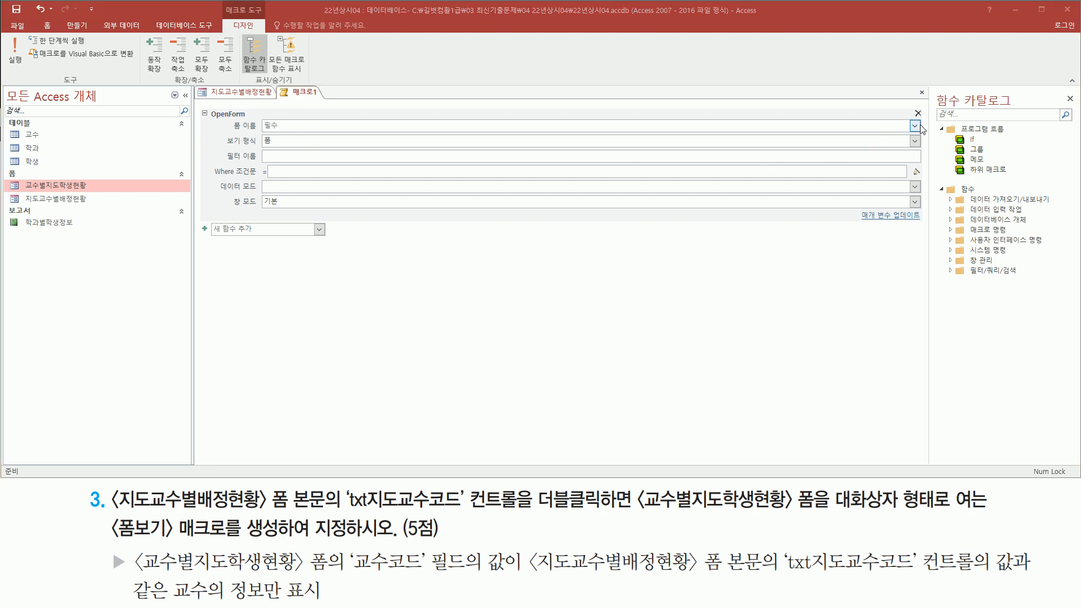
pyautogui.click(915, 126)
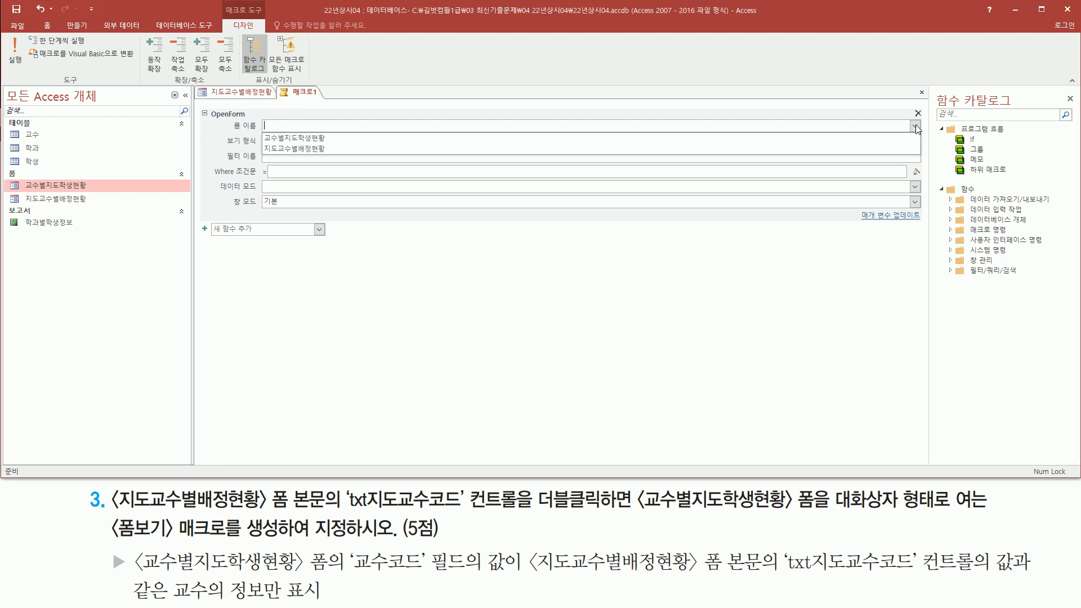
pyautogui.click(318, 138)
# - Set the OpenForm action's window mode (창 모드) to 대화 상자
pyautogui.hotkey('ctrl', '2')
pyautogui.moveTo(834, 513); pyautogui.dragTo(985, 514)
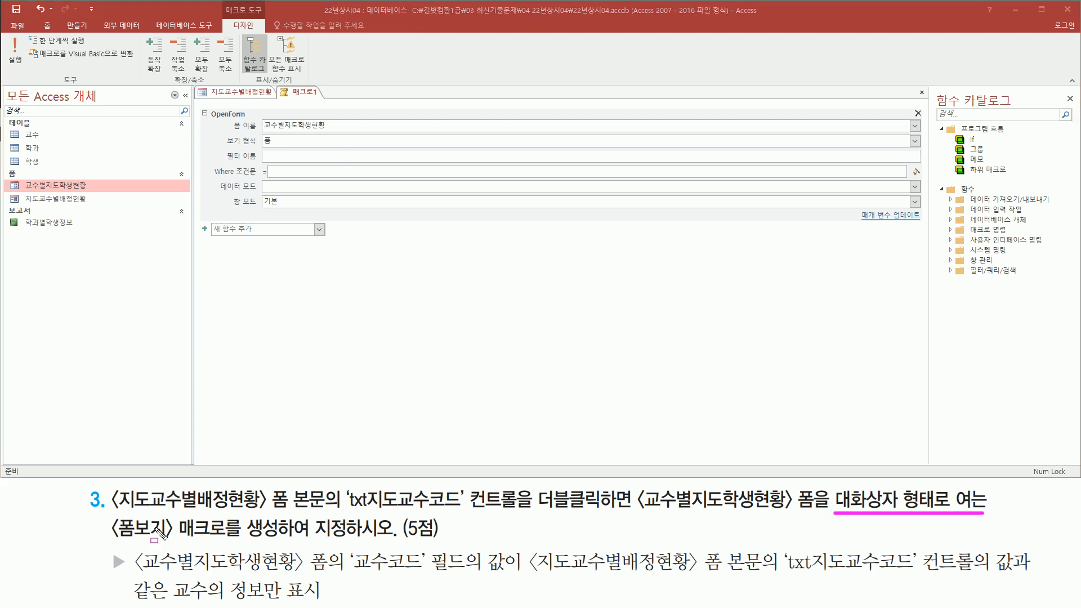
pyautogui.moveTo(226, 195); pyautogui.dragTo(324, 211)
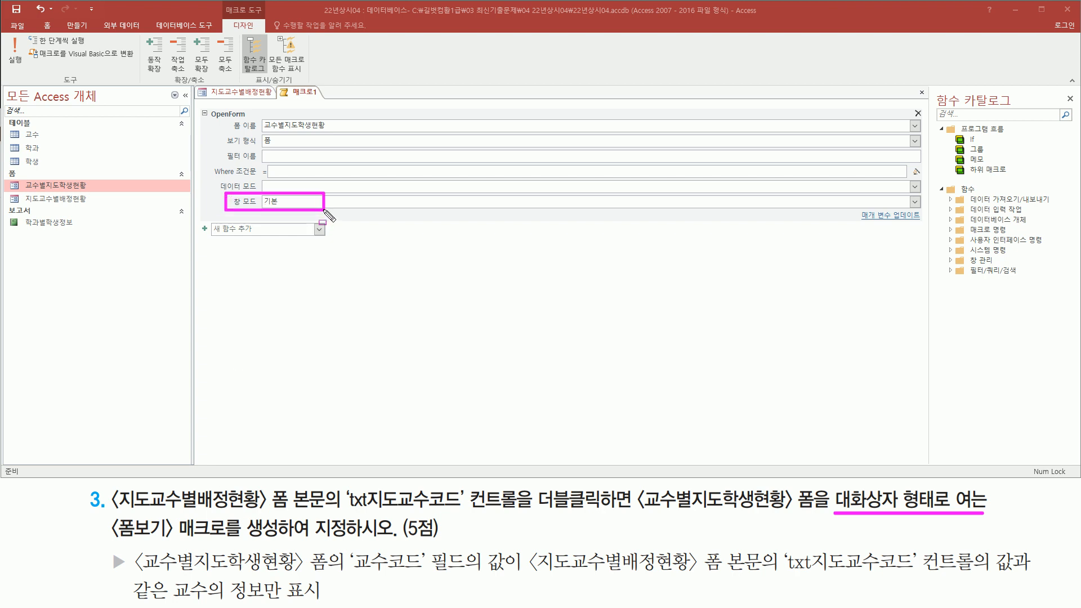
pyautogui.click(915, 201)
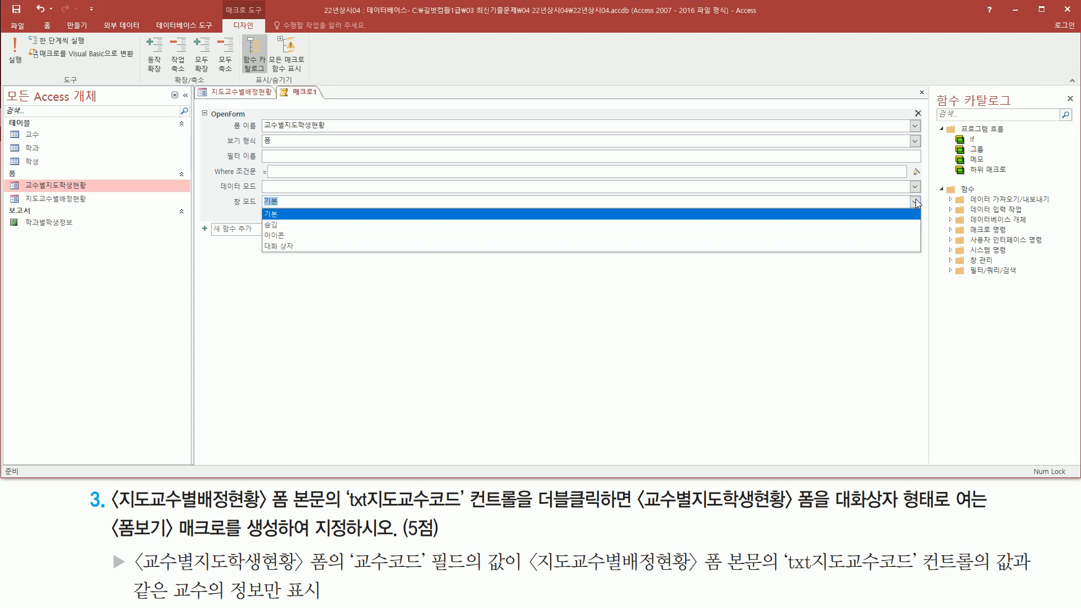
pyautogui.click(315, 248)
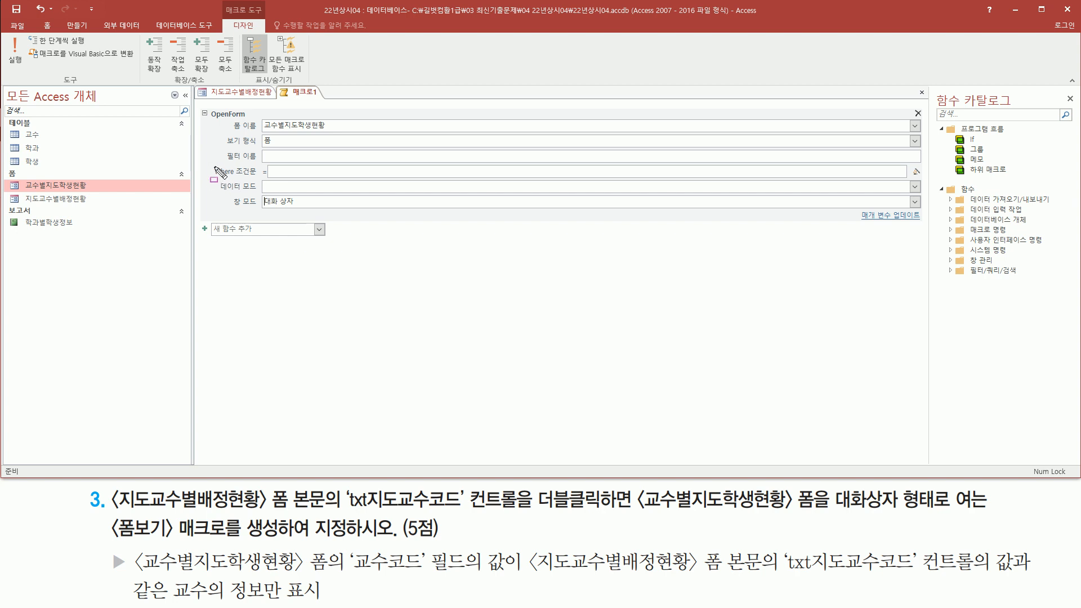
# - Open the Expression Builder for the OpenForm action's Where condition and begin the expression with [교수코드]=
pyautogui.moveTo(213, 160)
pyautogui.mouseDown()
pyautogui.moveTo(935, 186)
pyautogui.moveTo(924, 179)
pyautogui.mouseUp()
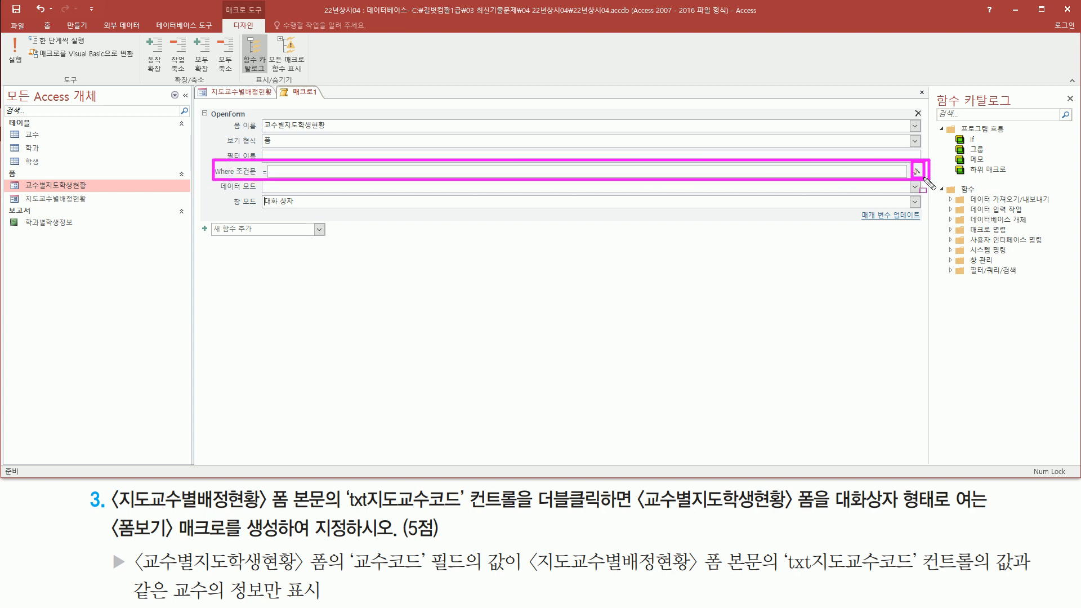
pyautogui.click(916, 172)
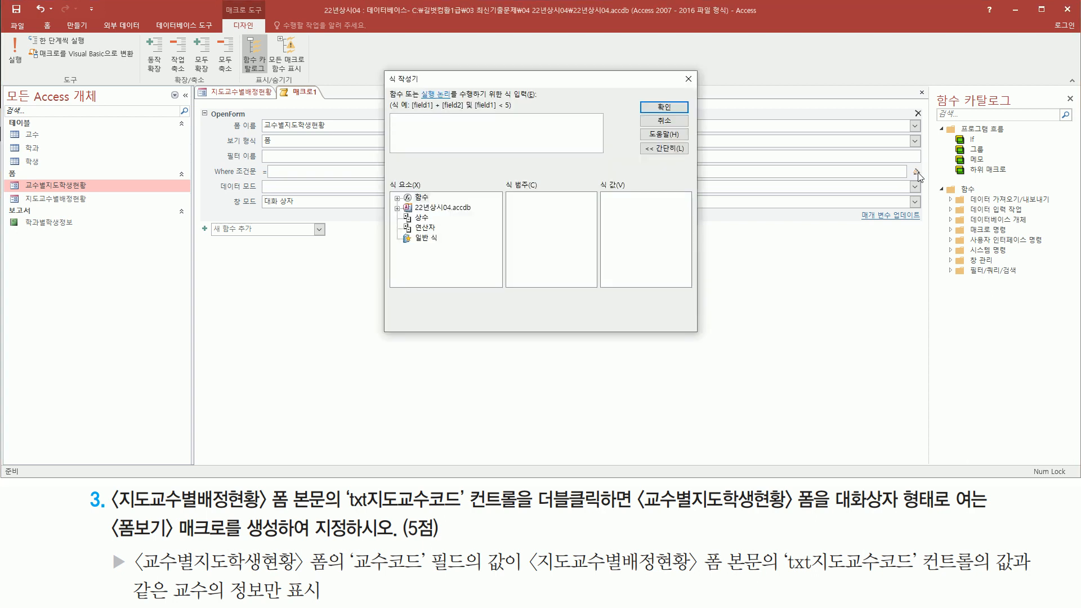
pyautogui.moveTo(383, 64)
pyautogui.mouseDown()
pyautogui.moveTo(718, 315)
pyautogui.moveTo(702, 342)
pyautogui.mouseUp()
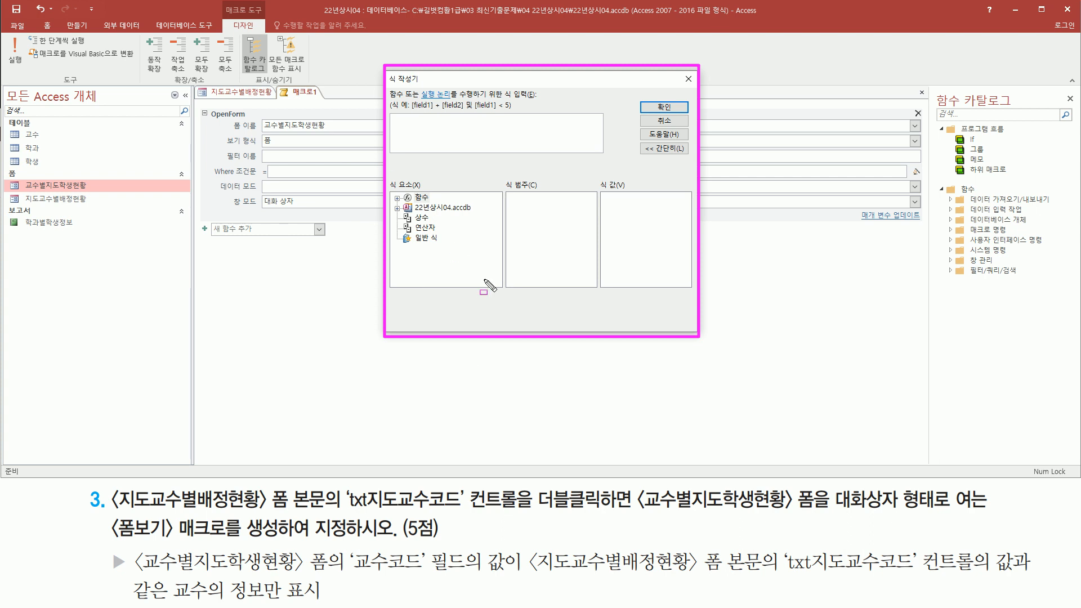
pyautogui.moveTo(265, 132)
pyautogui.mouseDown()
pyautogui.moveTo(332, 132)
pyautogui.moveTo(331, 117)
pyautogui.mouseUp()
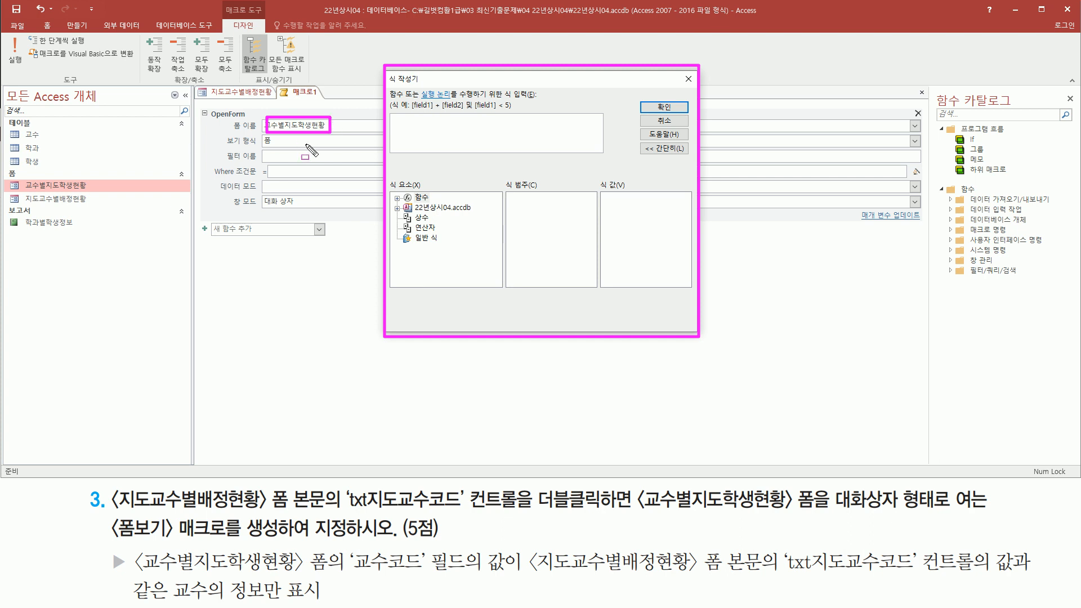
pyautogui.moveTo(345, 563)
pyautogui.mouseDown()
pyautogui.moveTo(366, 578)
pyautogui.moveTo(467, 578)
pyautogui.mouseUp()
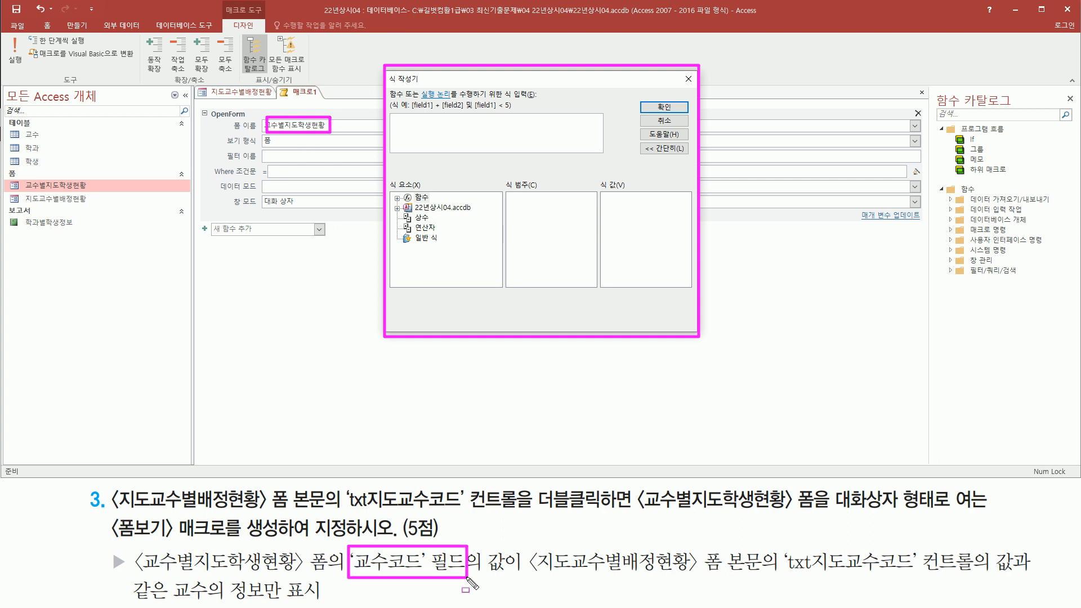
pyautogui.moveTo(535, 576); pyautogui.dragTo(722, 576)
pyautogui.moveTo(788, 576)
pyautogui.mouseDown()
pyautogui.moveTo(912, 574)
pyautogui.moveTo(918, 545)
pyautogui.mouseUp()
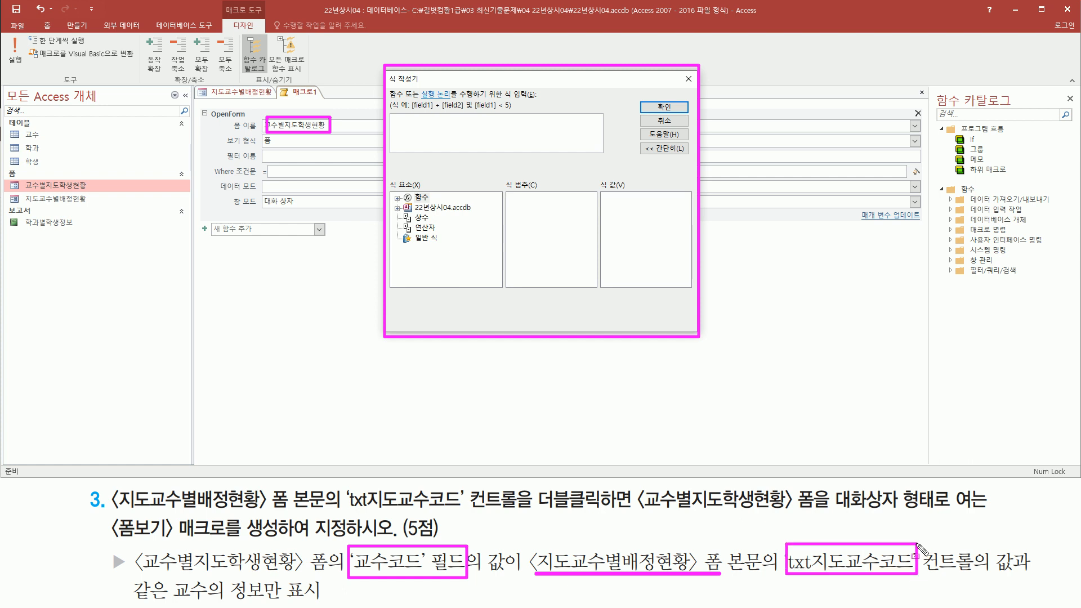
pyautogui.press('Escape')
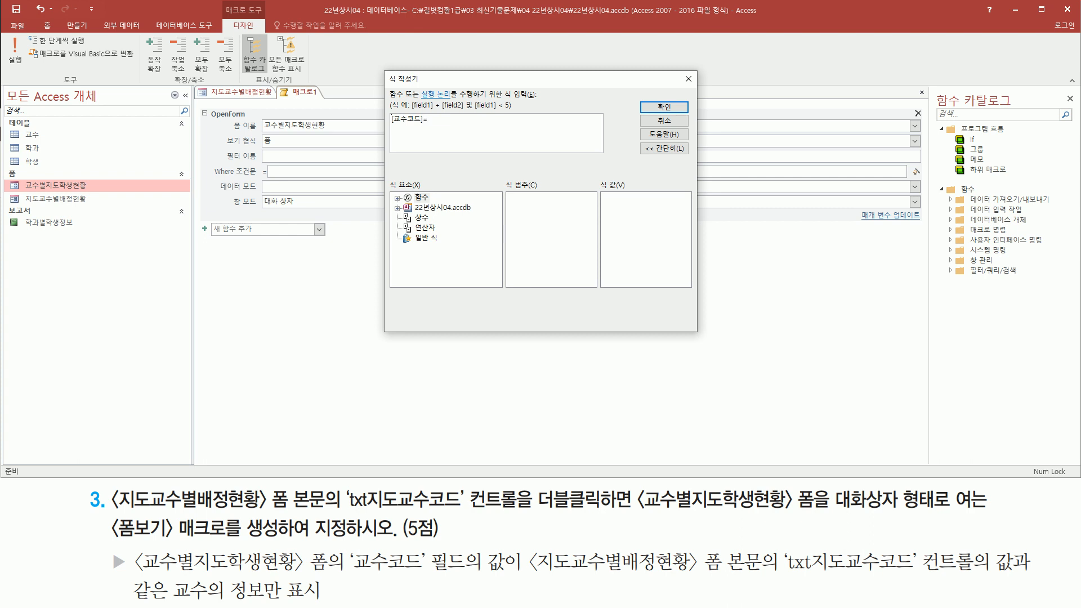
# - Expand 22년상시04.accdb, Forms and 모든 폼 in the expression elements and select the 지도교수별배정현황 form
pyautogui.moveTo(528, 570); pyautogui.dragTo(923, 578)
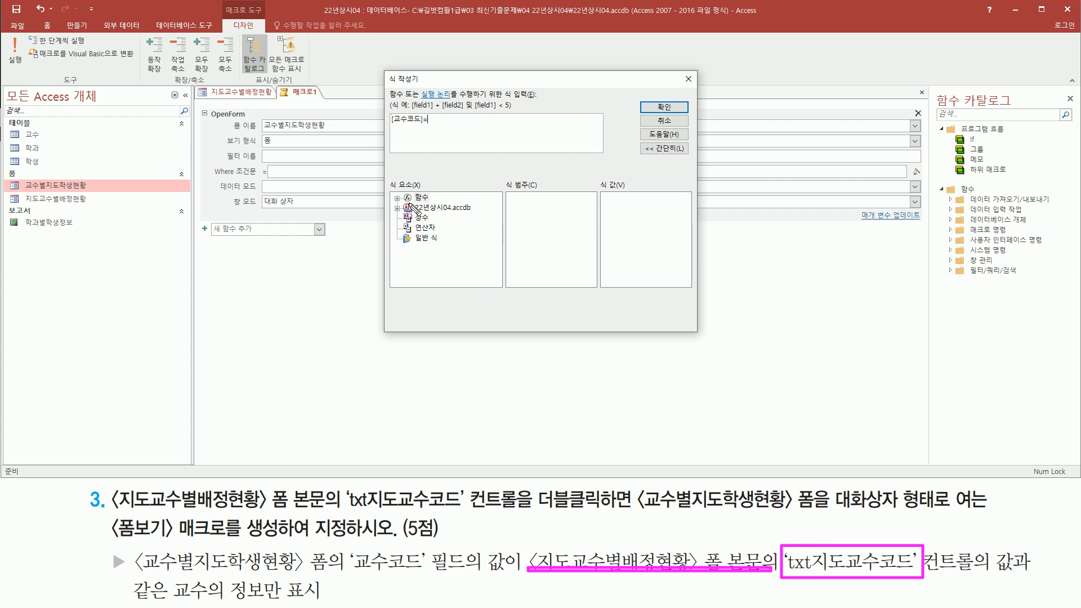
pyautogui.moveTo(402, 198); pyautogui.dragTo(483, 219)
pyautogui.doubleClick(439, 208)
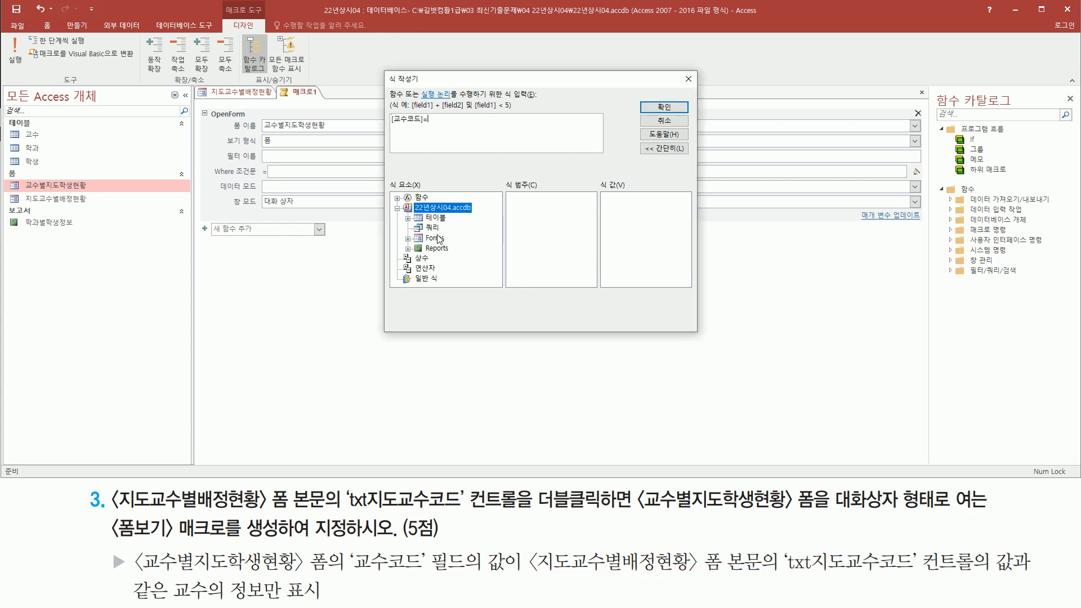
pyautogui.moveTo(530, 544); pyautogui.dragTo(722, 579)
pyautogui.moveTo(787, 576); pyautogui.dragTo(932, 576)
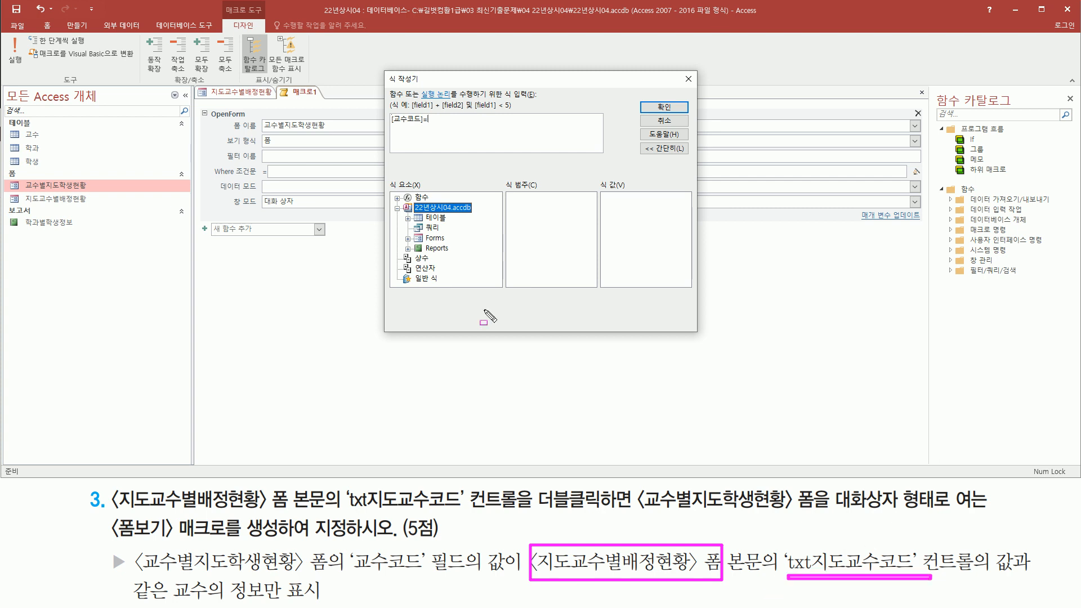
pyautogui.doubleClick(435, 239)
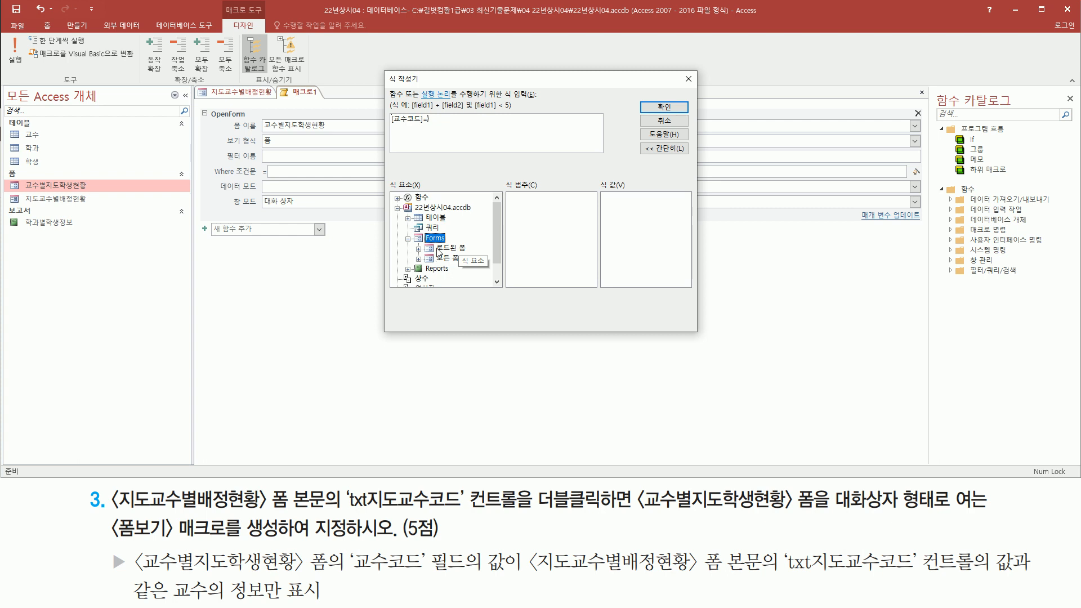
pyautogui.moveTo(201, 85); pyautogui.dragTo(277, 101)
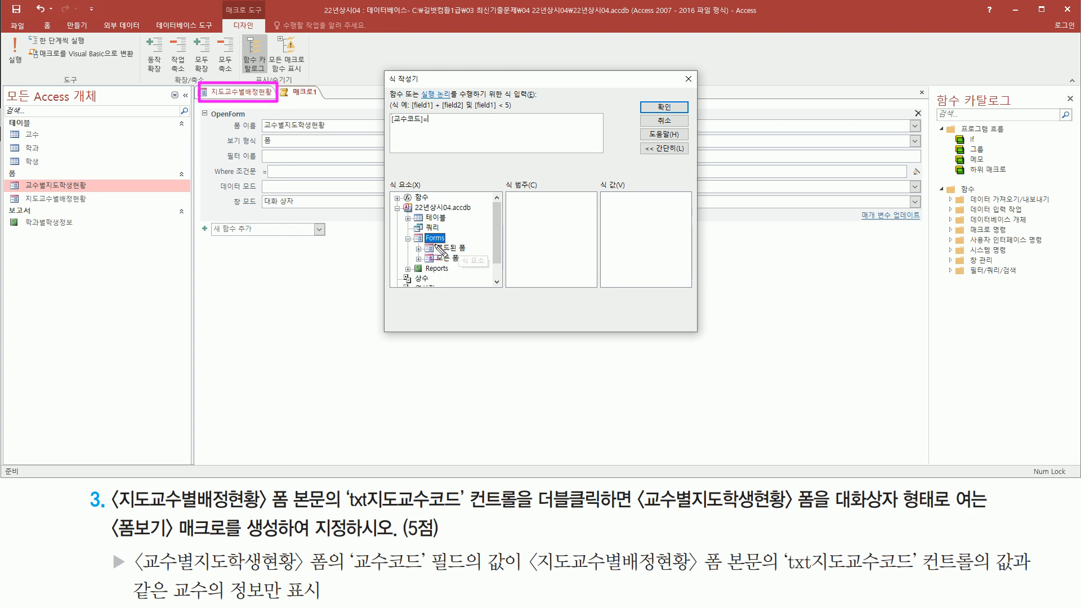
pyautogui.moveTo(433, 241); pyautogui.dragTo(479, 254)
pyautogui.moveTo(455, 273); pyautogui.dragTo(462, 277)
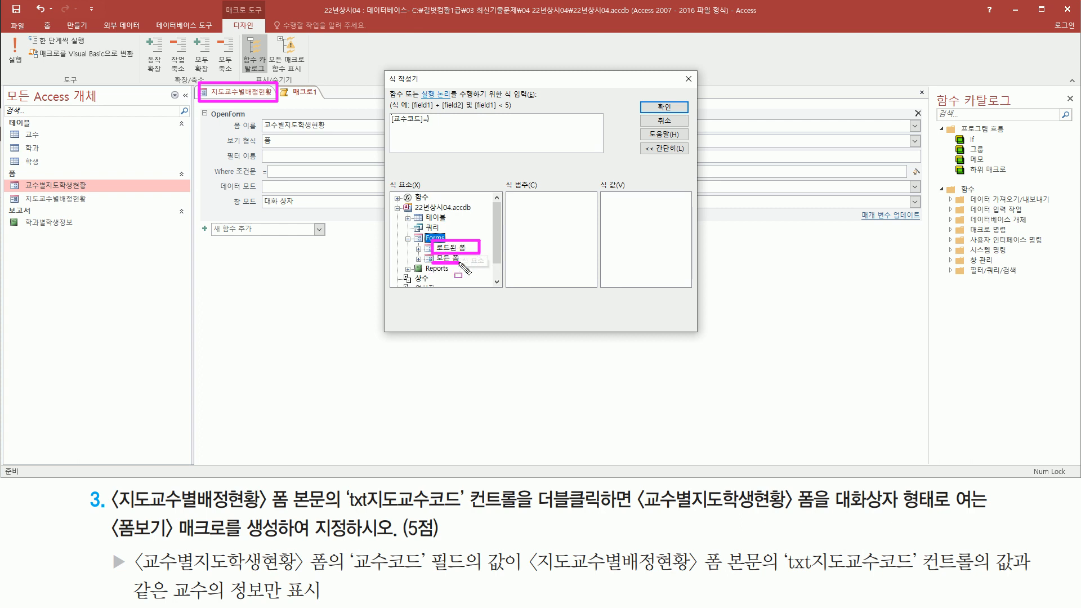
pyautogui.press('Escape')
pyautogui.doubleClick(449, 259)
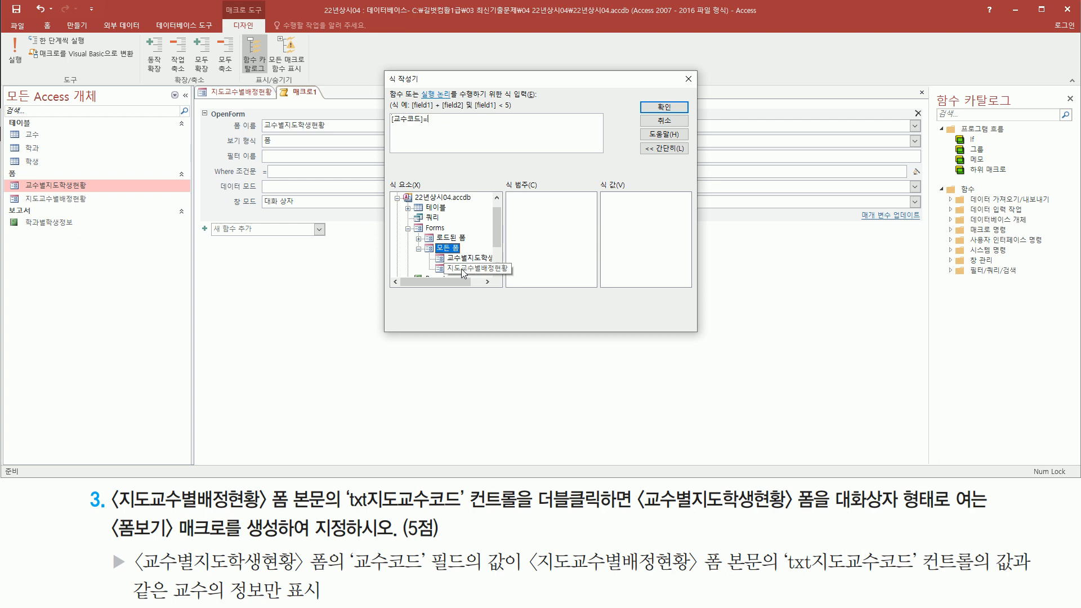
pyautogui.click(461, 268)
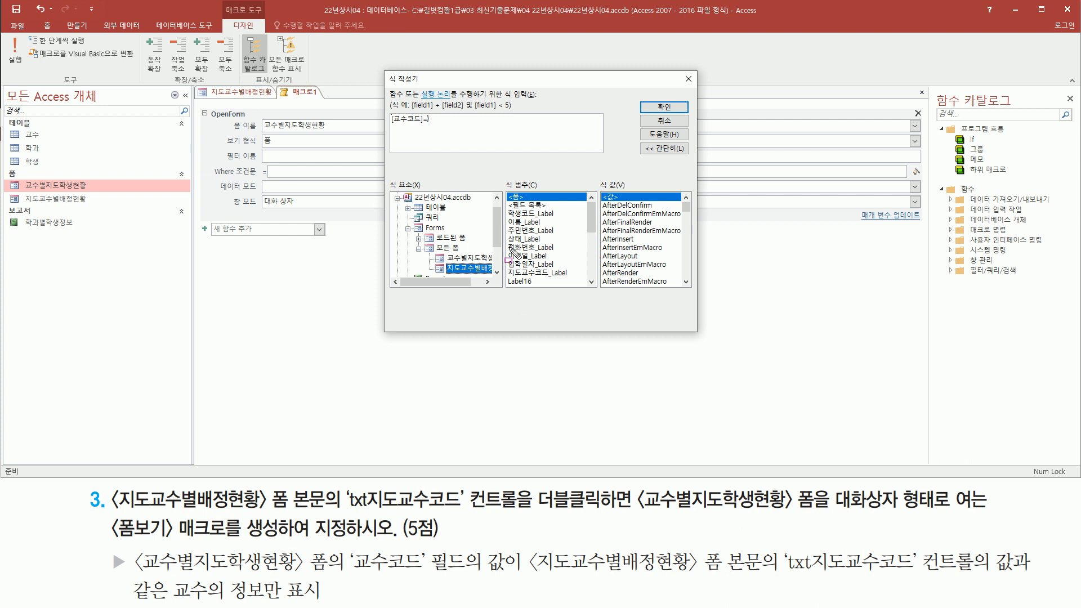
# - Insert the form's txt지도교수코드 control into the expression after [교수코드]=
pyautogui.moveTo(504, 193)
pyautogui.mouseDown()
pyautogui.moveTo(530, 289)
pyautogui.moveTo(582, 290)
pyautogui.mouseUp()
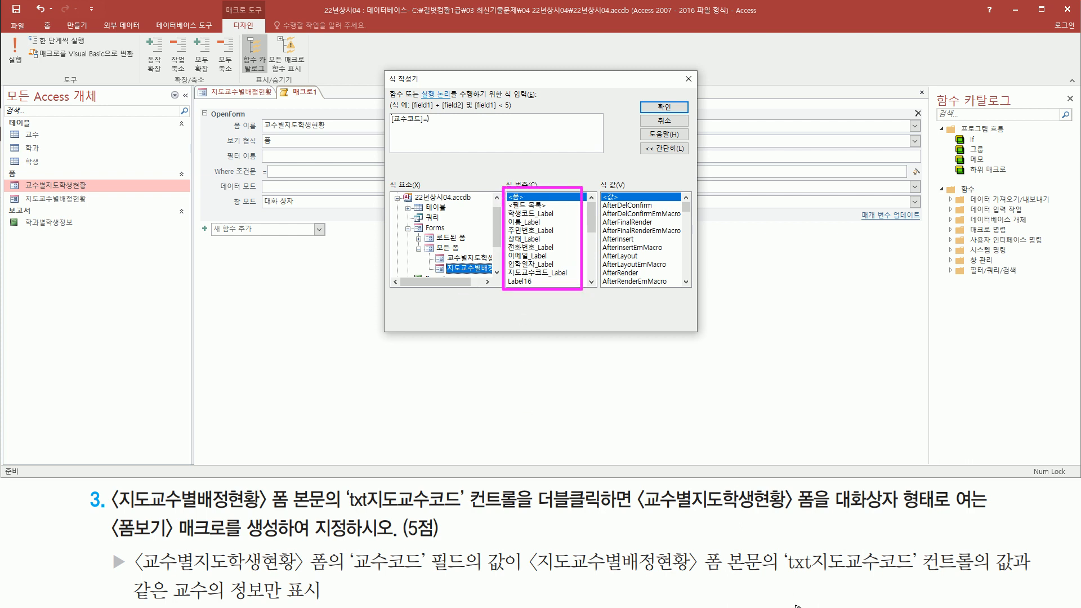
pyautogui.moveTo(787, 578); pyautogui.dragTo(912, 578)
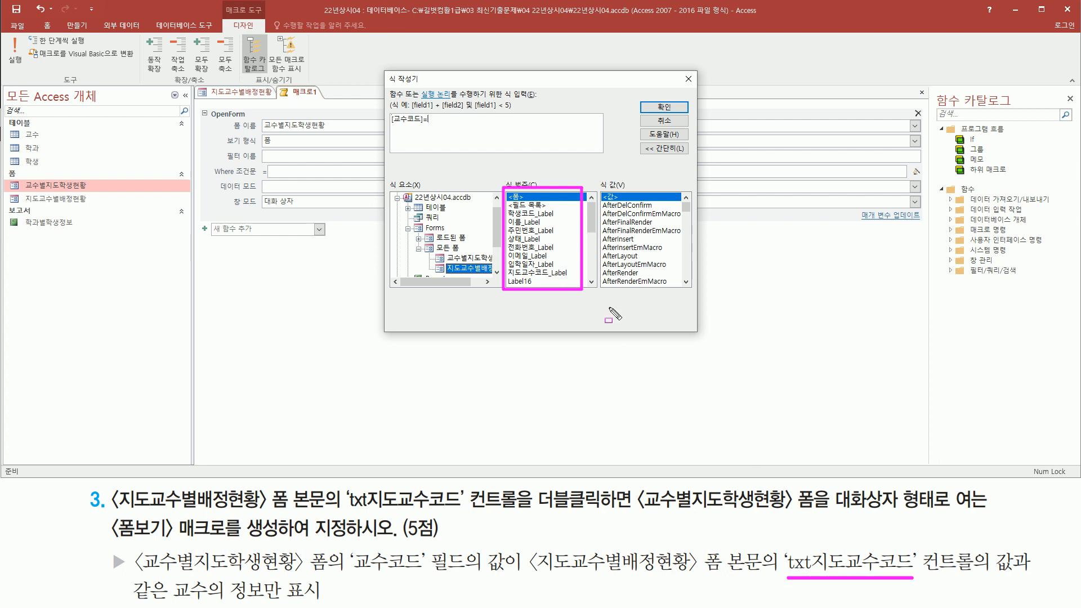
pyautogui.click(593, 261)
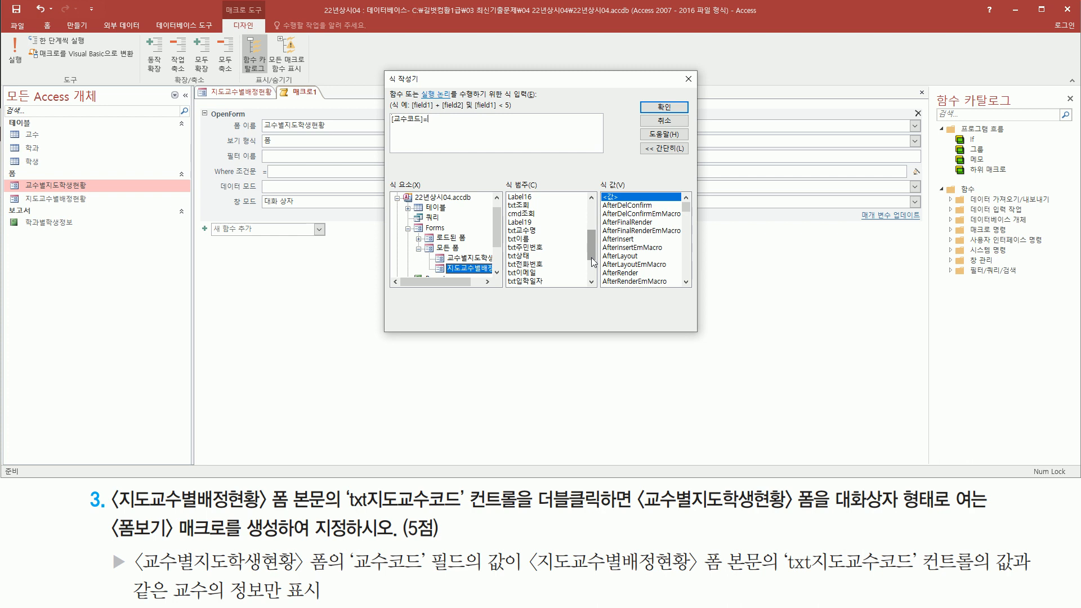
pyautogui.moveTo(593, 262); pyautogui.dragTo(593, 272)
pyautogui.click(547, 248)
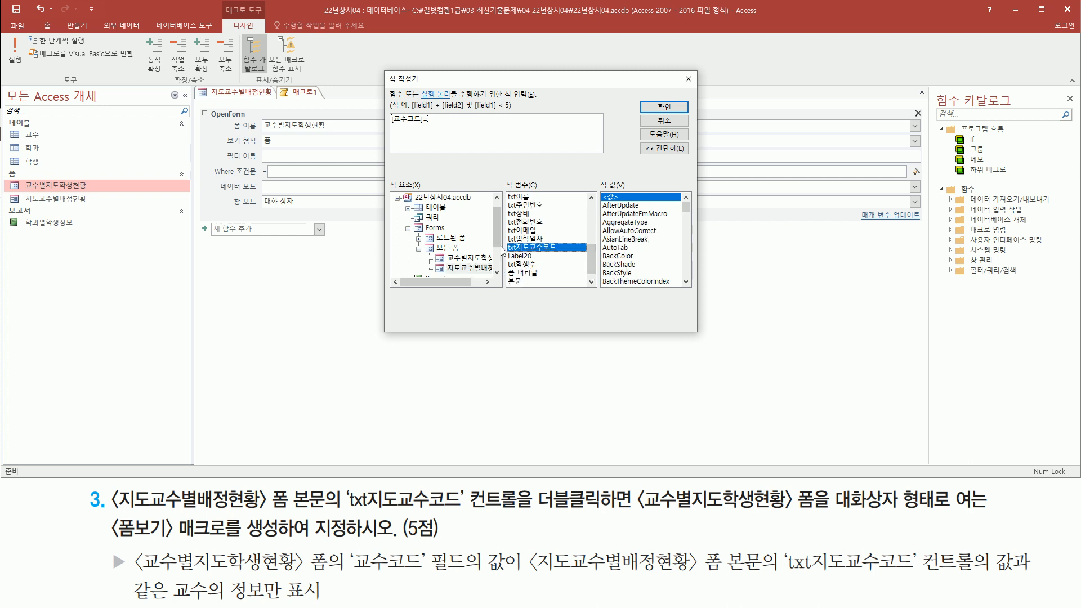
pyautogui.moveTo(505, 239); pyautogui.dragTo(581, 256)
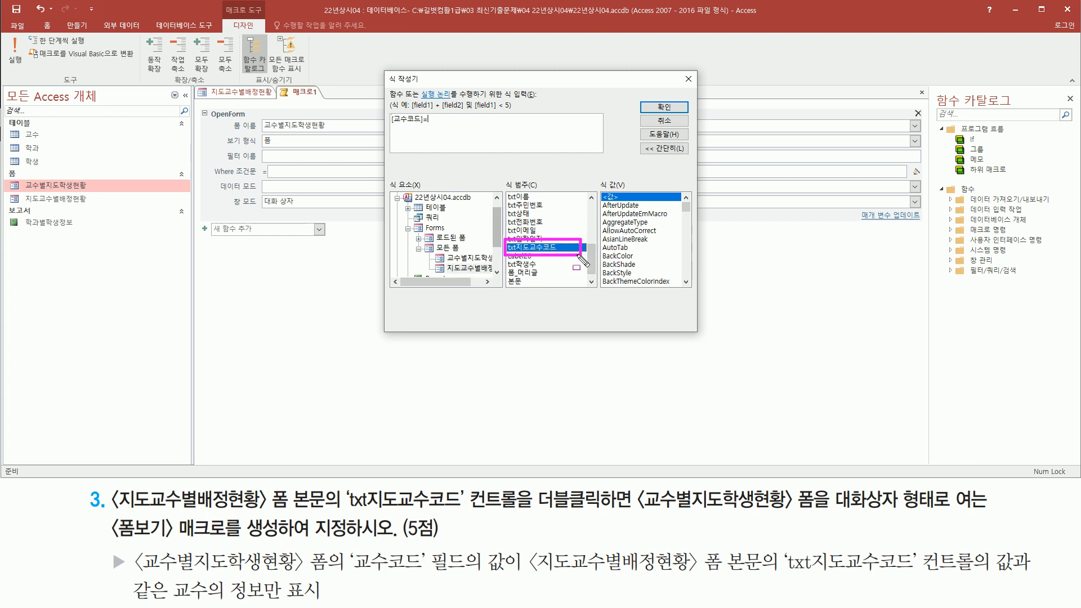
pyautogui.doubleClick(532, 249)
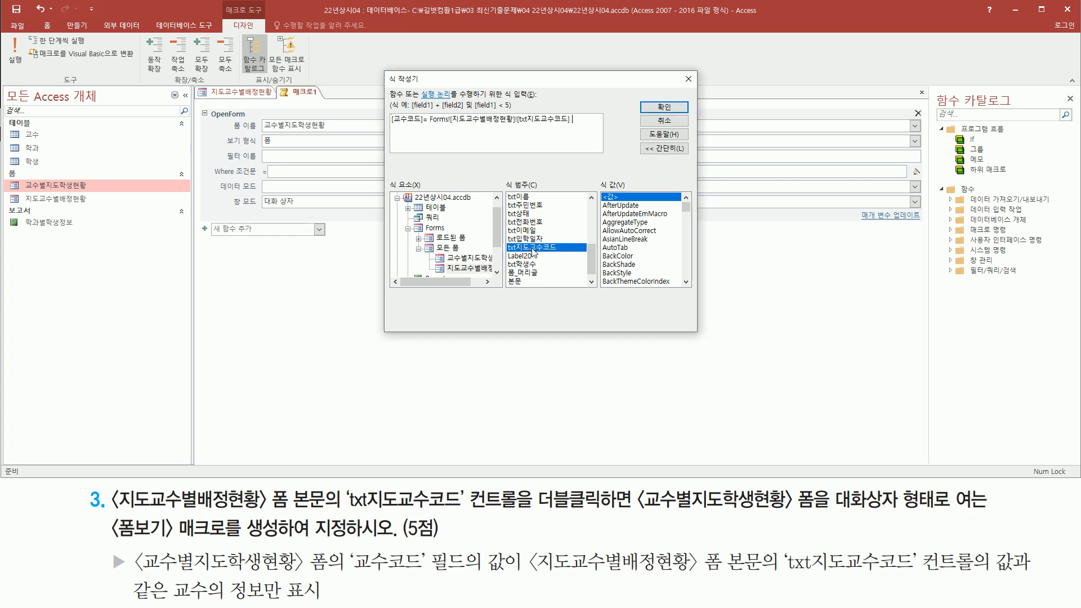
pyautogui.hotkey('ctrl', '2')
pyautogui.moveTo(517, 126); pyautogui.dragTo(573, 126)
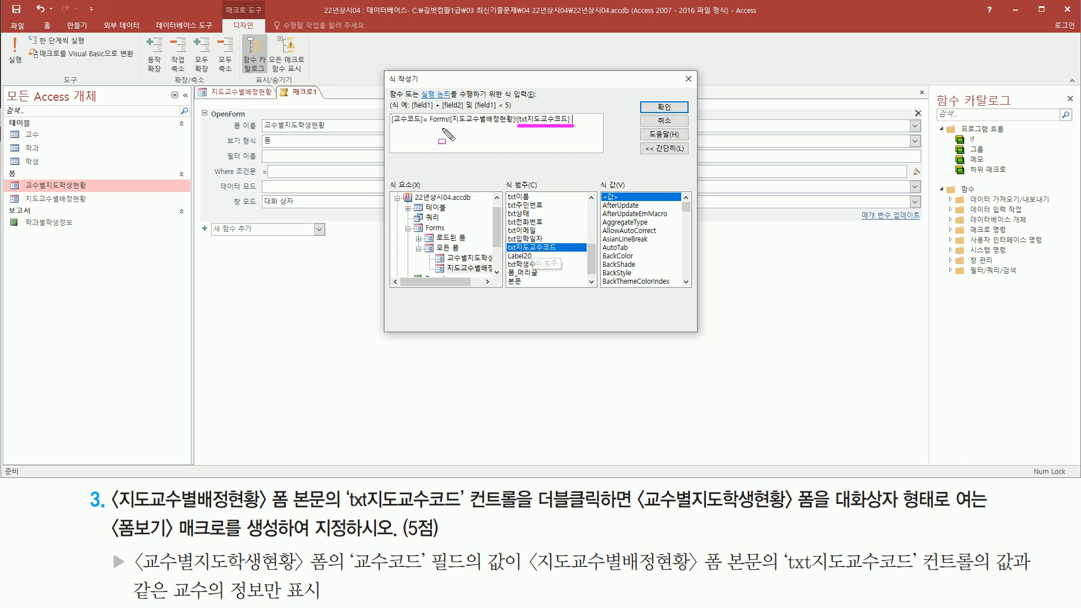
pyautogui.moveTo(430, 127); pyautogui.dragTo(513, 127)
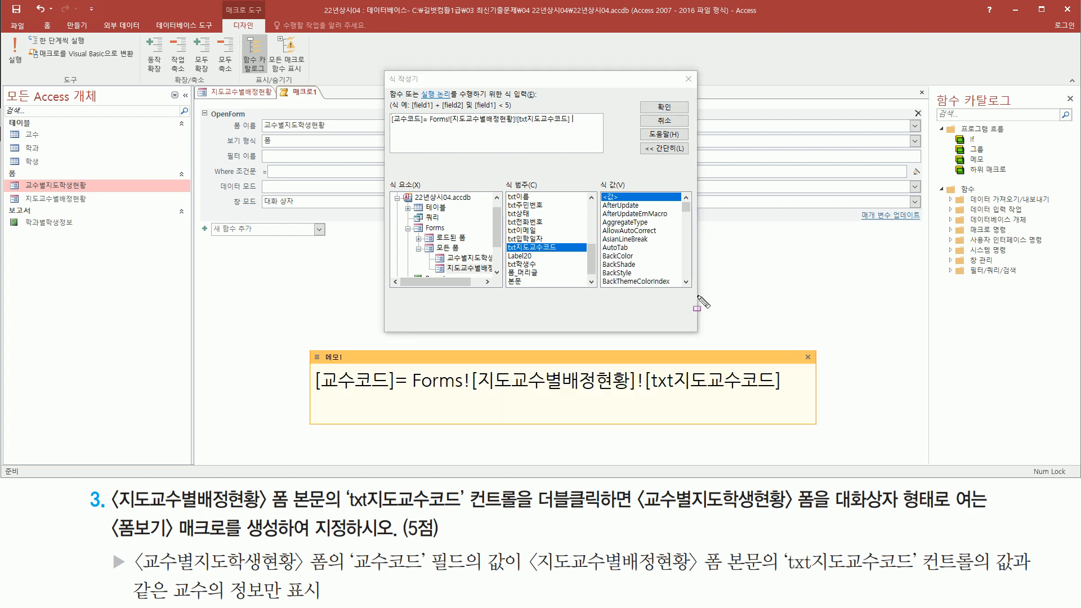
pyautogui.moveTo(391, 127); pyautogui.dragTo(580, 126)
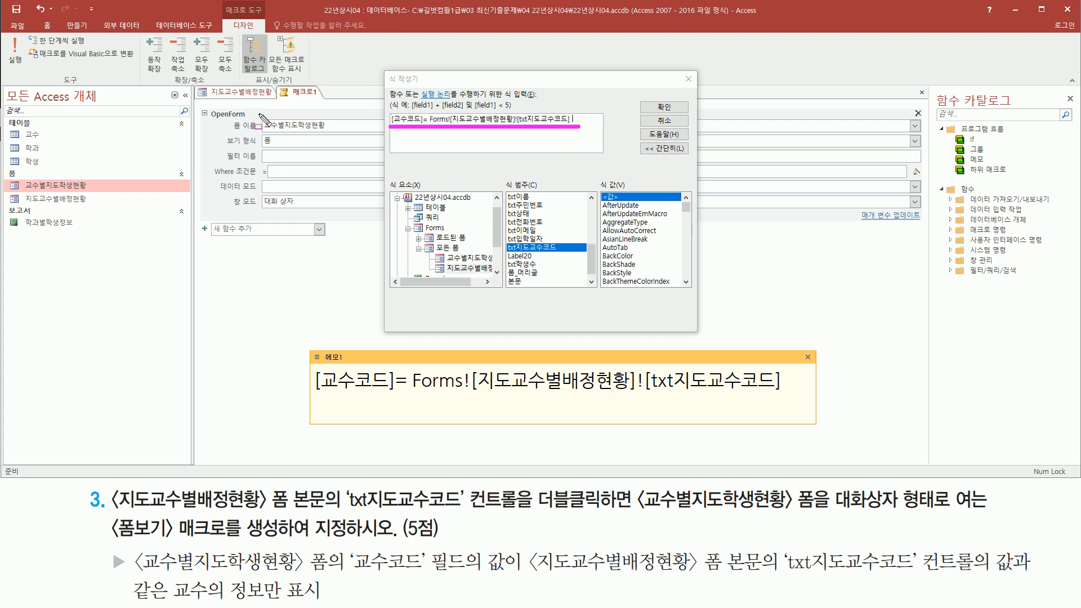
pyautogui.moveTo(259, 114)
pyautogui.mouseDown()
pyautogui.moveTo(292, 133)
pyautogui.moveTo(341, 133)
pyautogui.mouseUp()
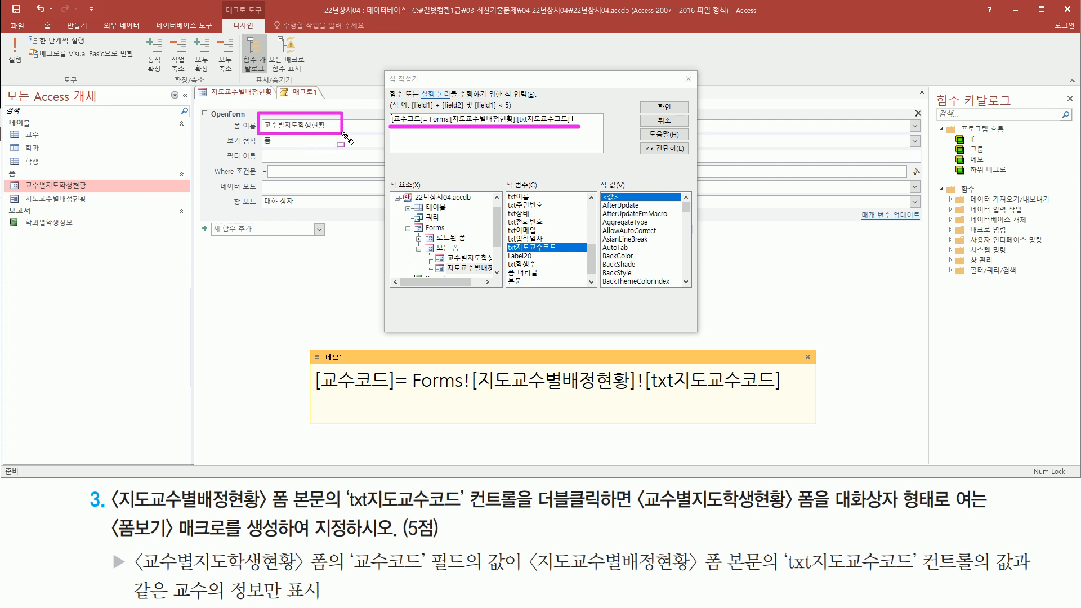
pyautogui.moveTo(309, 393); pyautogui.dragTo(395, 394)
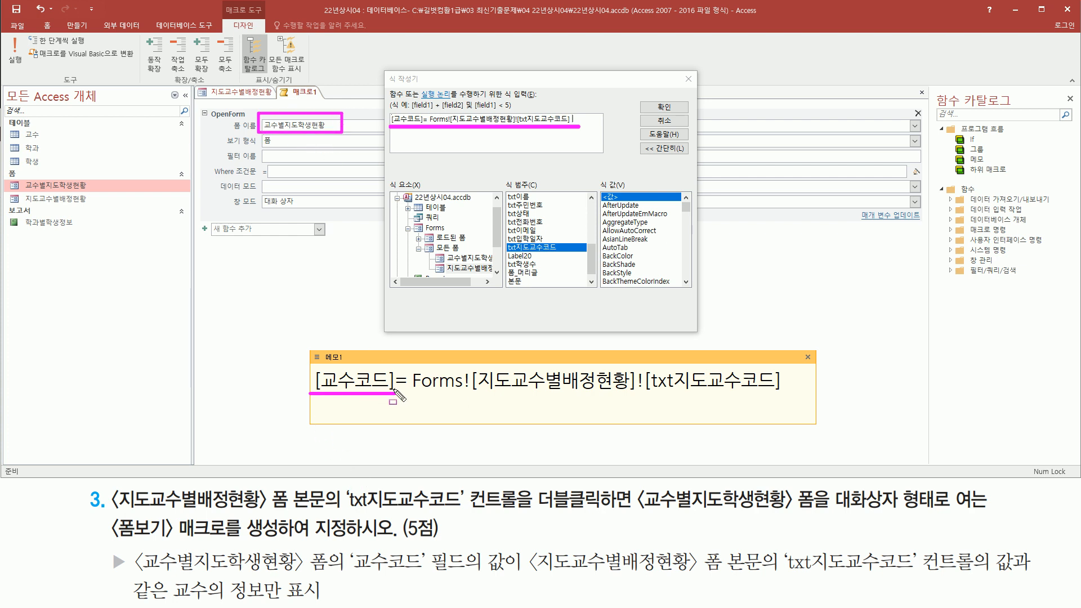
pyautogui.moveTo(411, 393); pyautogui.dragTo(783, 397)
pyautogui.moveTo(393, 367); pyautogui.dragTo(412, 394)
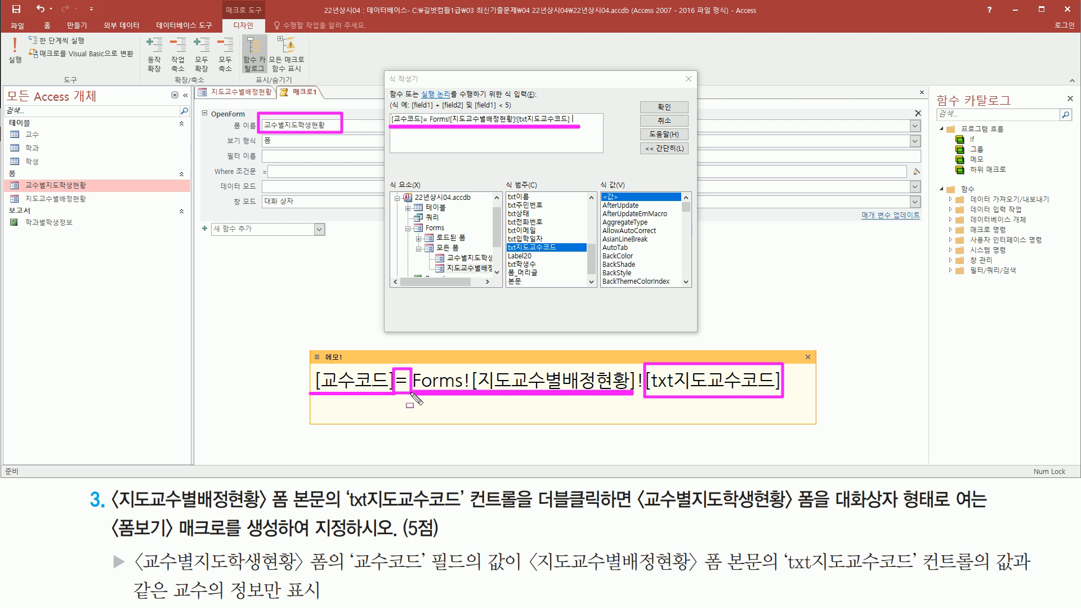
pyautogui.press('Escape')
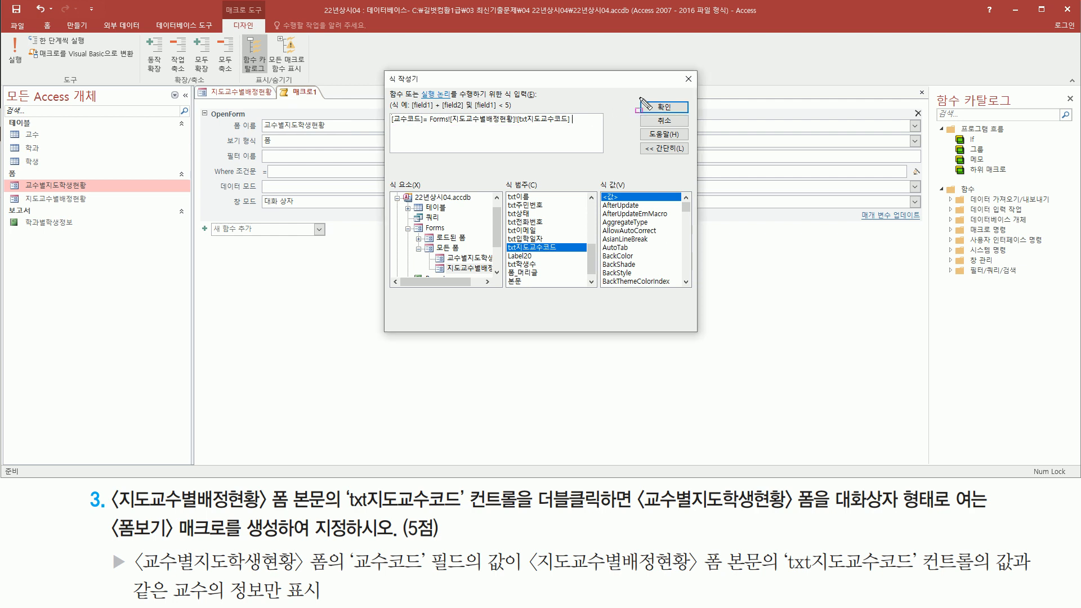
# - Accept [교수코드]= Forms![지도교수별배정현황]![txt지도교수코드] as the OpenForm action's Where condition
pyautogui.moveTo(641, 98)
pyautogui.mouseDown()
pyautogui.moveTo(708, 107)
pyautogui.moveTo(691, 116)
pyautogui.mouseUp()
pyautogui.press('Escape')
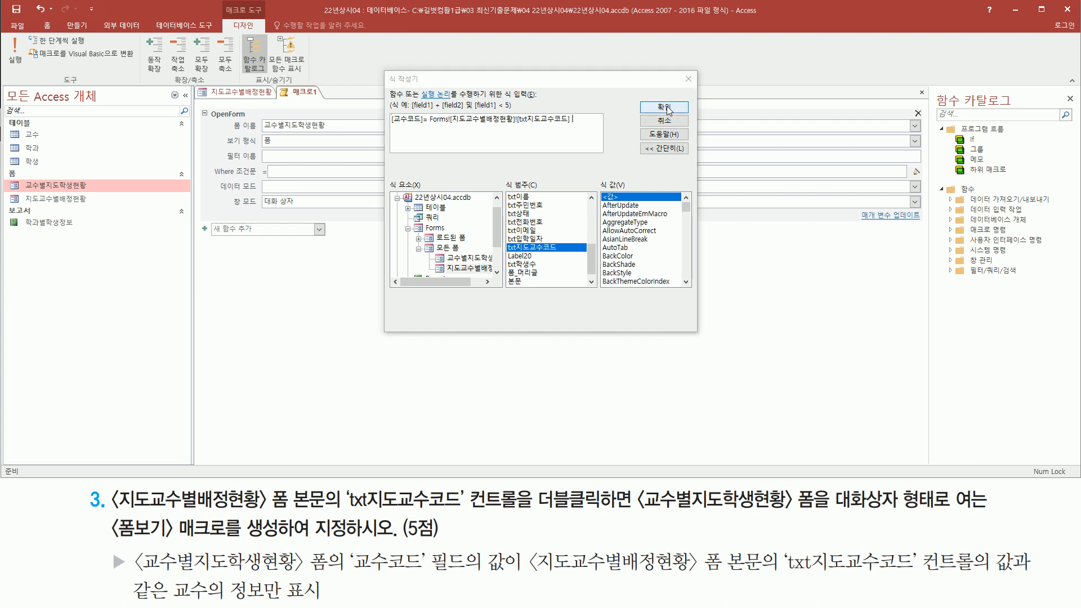
pyautogui.click(668, 111)
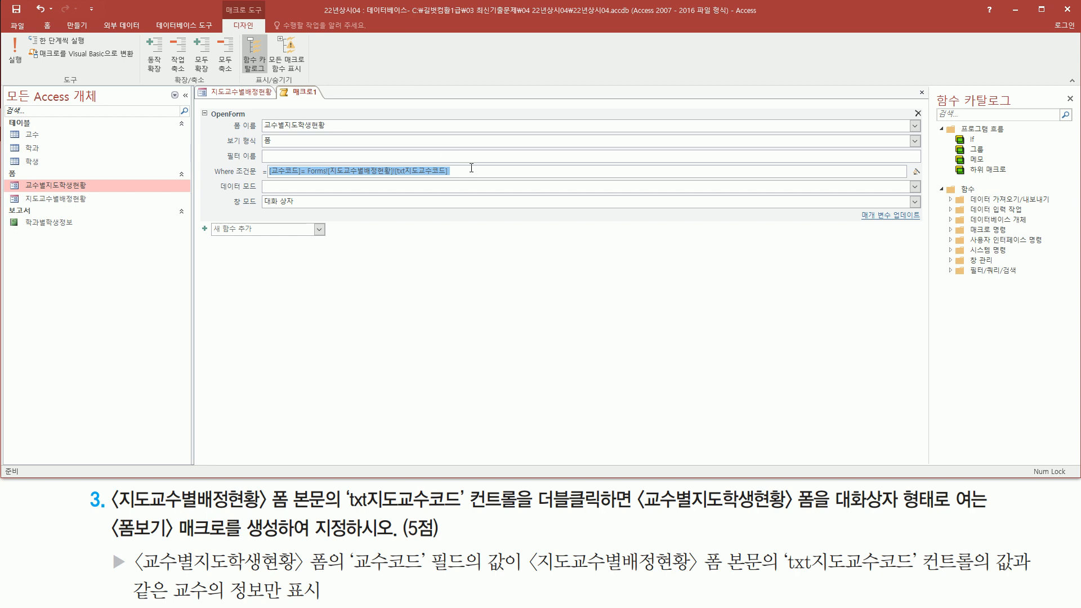
pyautogui.moveTo(264, 177); pyautogui.dragTo(452, 178)
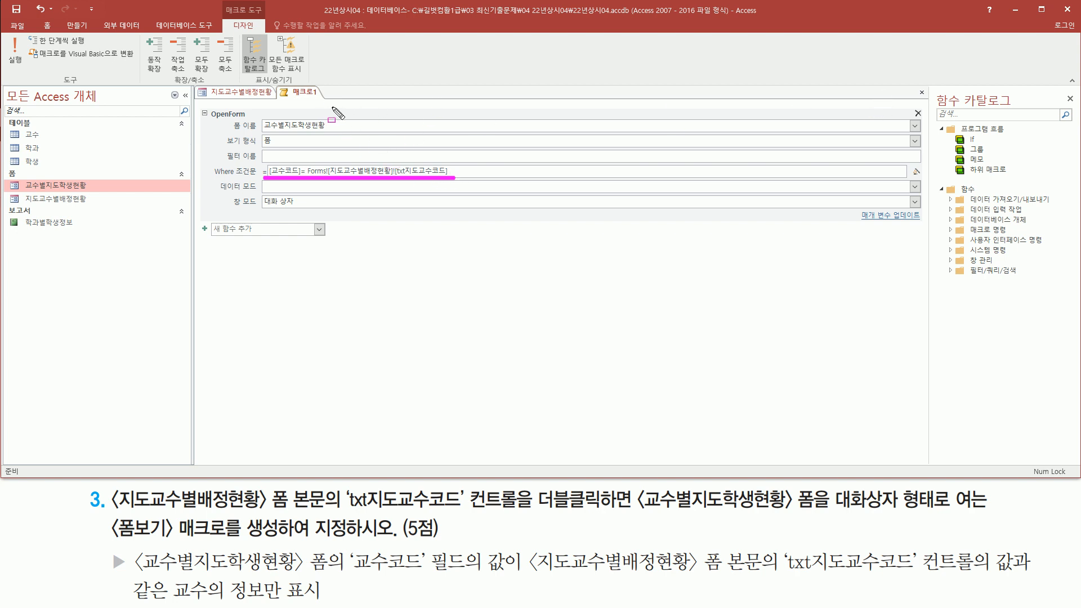
# - Close the new macro's design and choose to save its changes
pyautogui.moveTo(912, 83); pyautogui.dragTo(932, 102)
pyautogui.press('Escape')
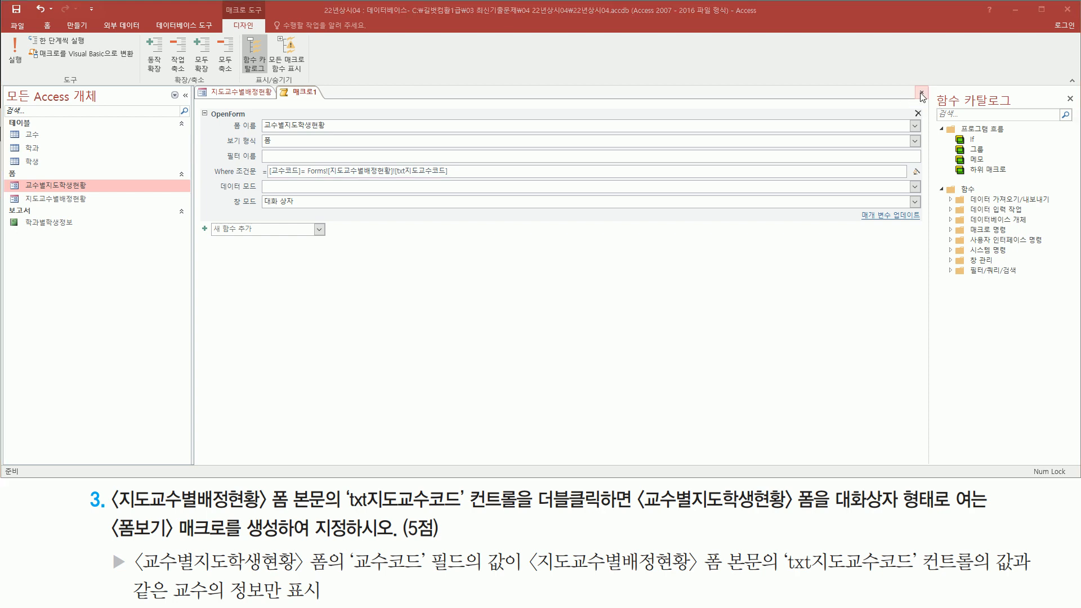
pyautogui.click(921, 94)
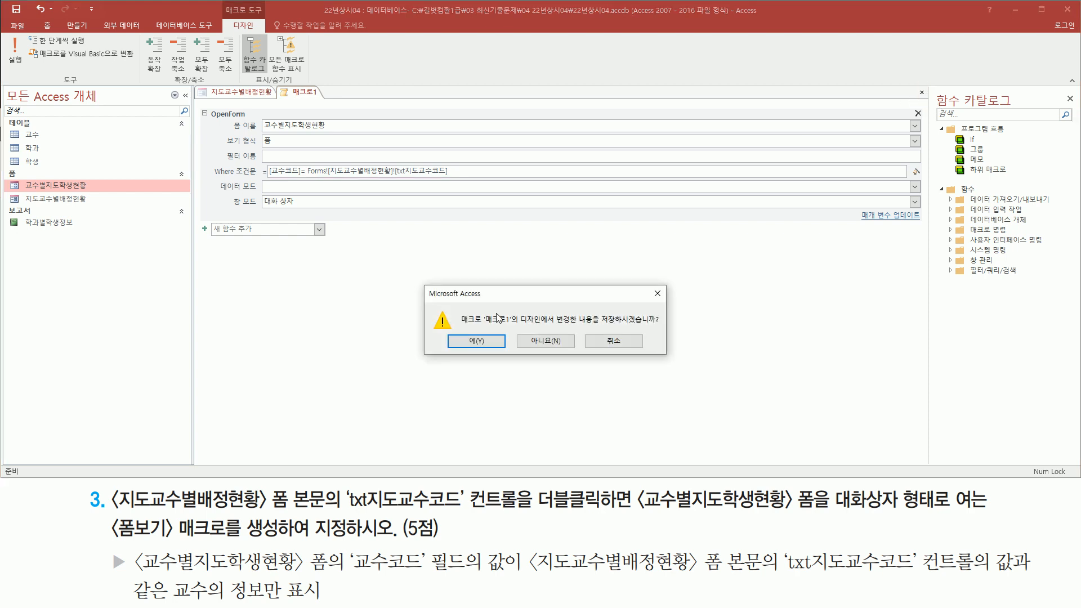
pyautogui.moveTo(593, 325); pyautogui.dragTo(662, 324)
pyautogui.moveTo(462, 331); pyautogui.dragTo(491, 355)
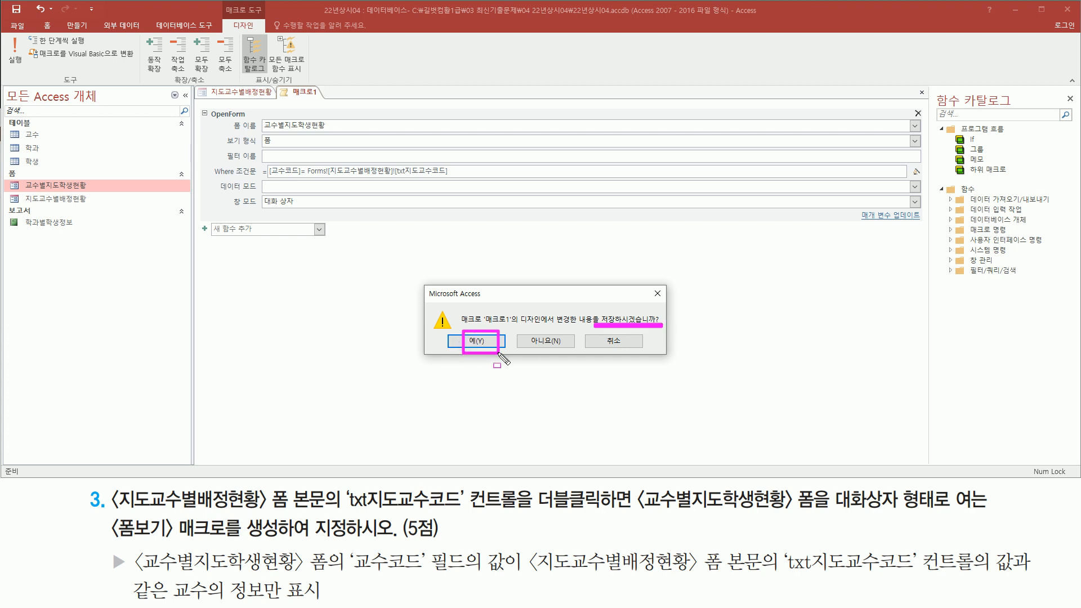
pyautogui.press('Escape')
pyautogui.click(479, 342)
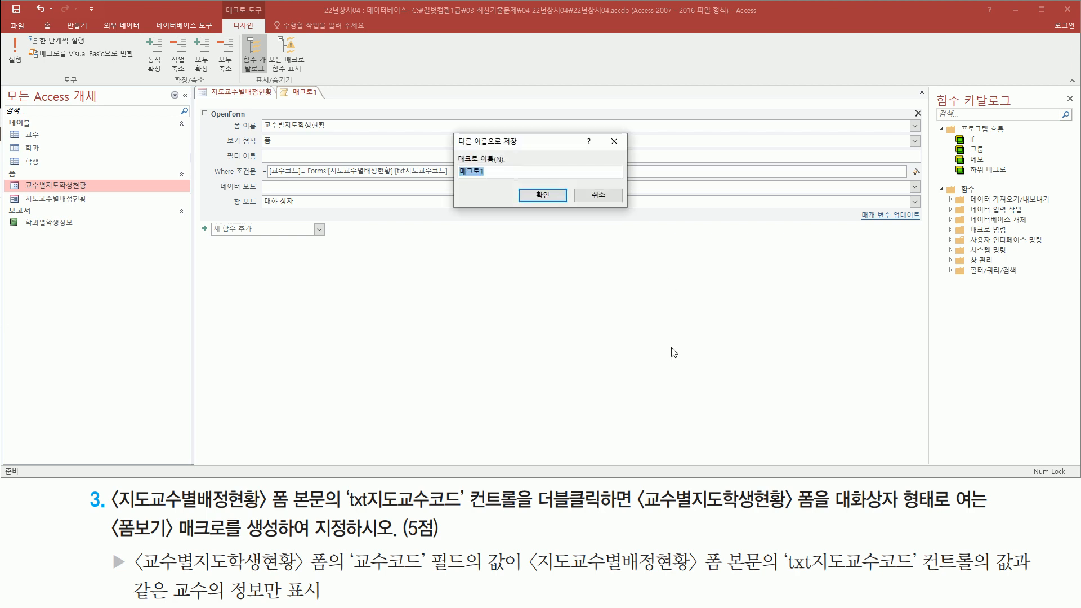
# - Save the macro under the name 폼보기
pyautogui.moveTo(457, 149)
pyautogui.mouseDown()
pyautogui.moveTo(471, 187)
pyautogui.moveTo(517, 184)
pyautogui.mouseUp()
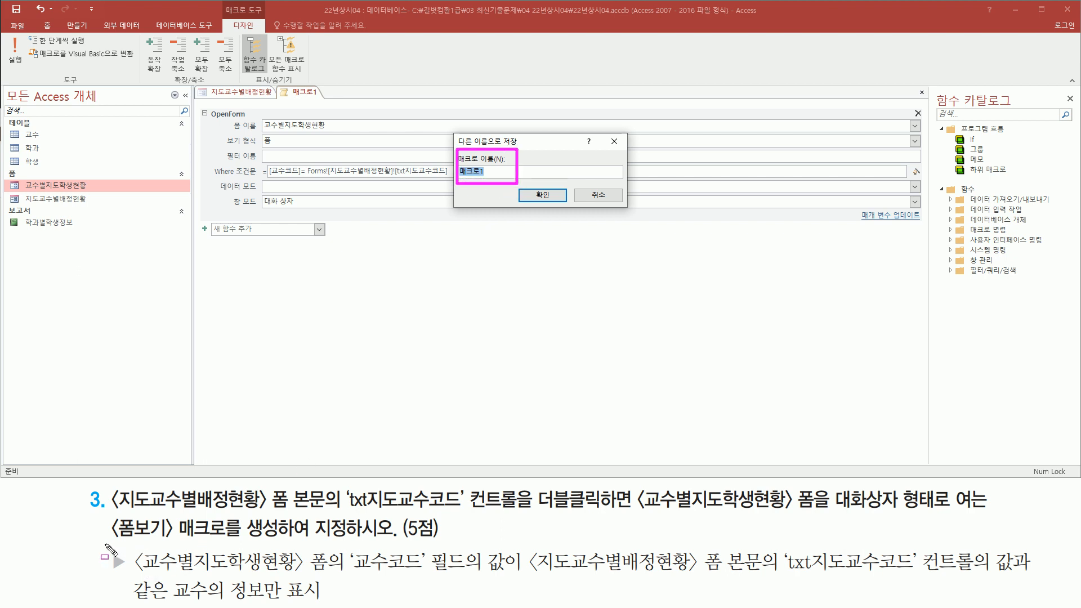
pyautogui.moveTo(105, 542); pyautogui.dragTo(284, 541)
pyautogui.press('Escape')
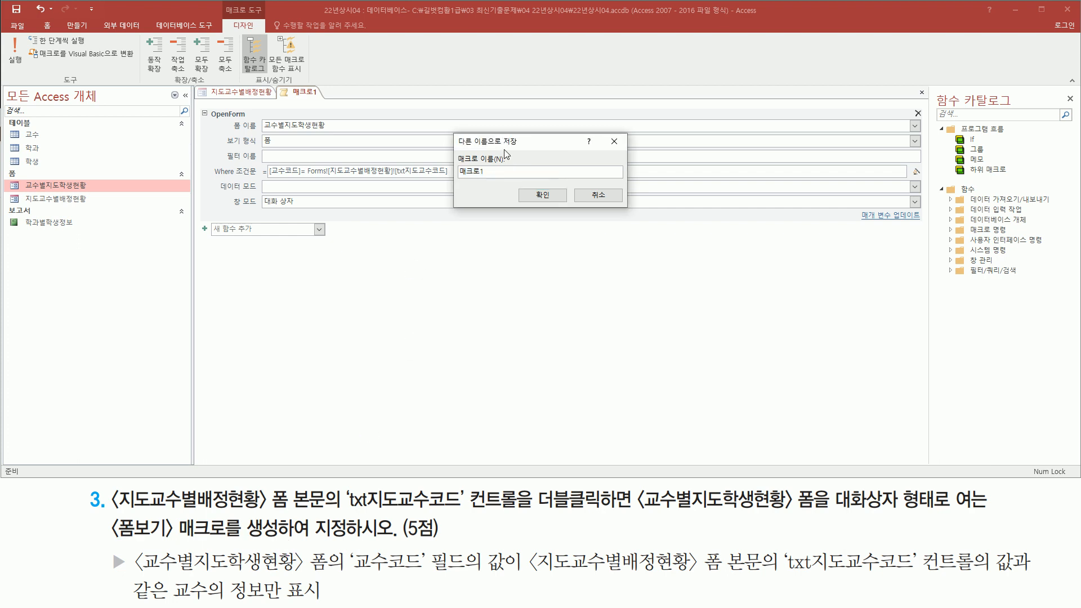
pyautogui.write('폼')
pyautogui.moveTo(459, 178); pyautogui.dragTo(569, 204)
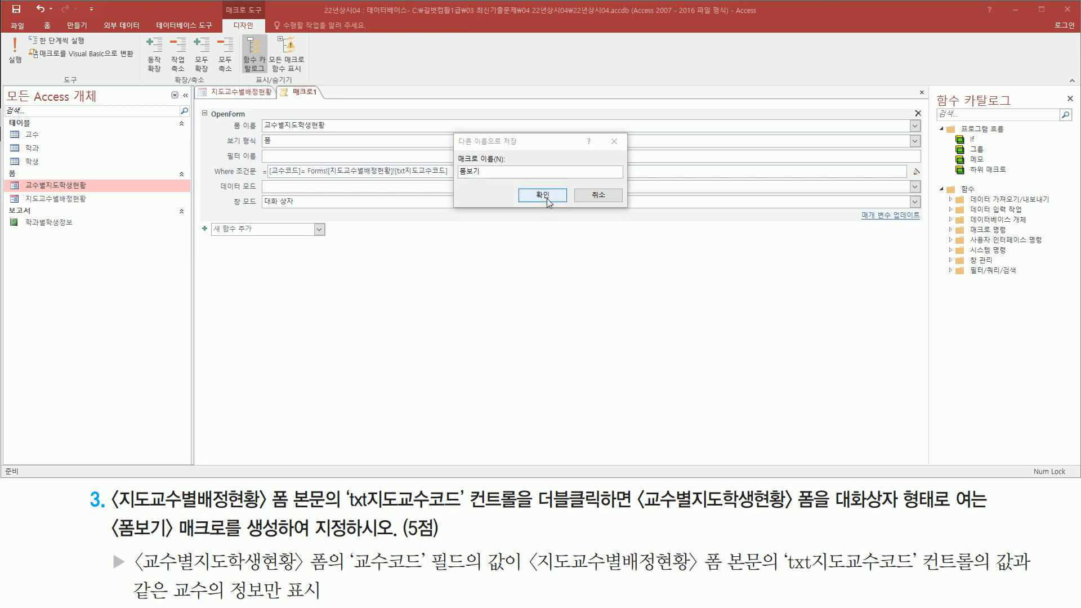
pyautogui.click(542, 195)
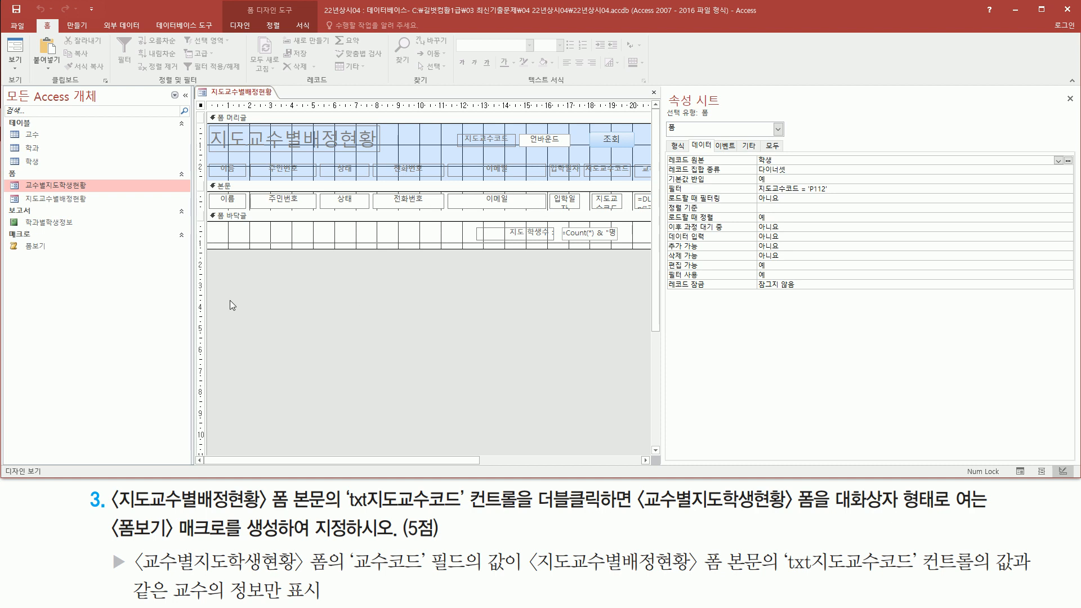
pyautogui.moveTo(8, 256)
pyautogui.mouseDown()
pyautogui.moveTo(62, 217)
pyautogui.moveTo(57, 226)
pyautogui.mouseUp()
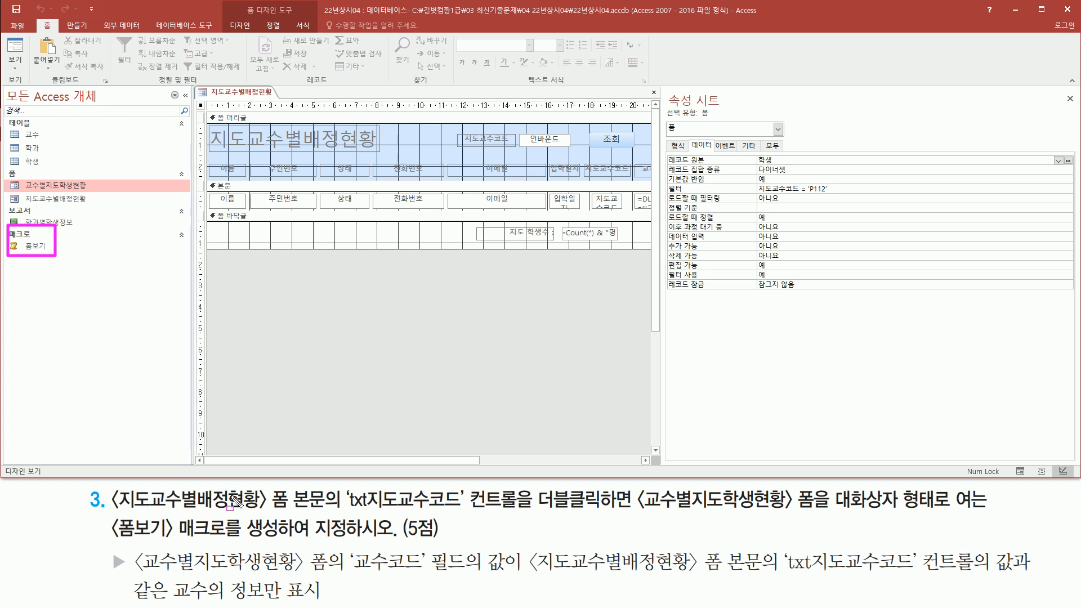
pyautogui.press('Escape')
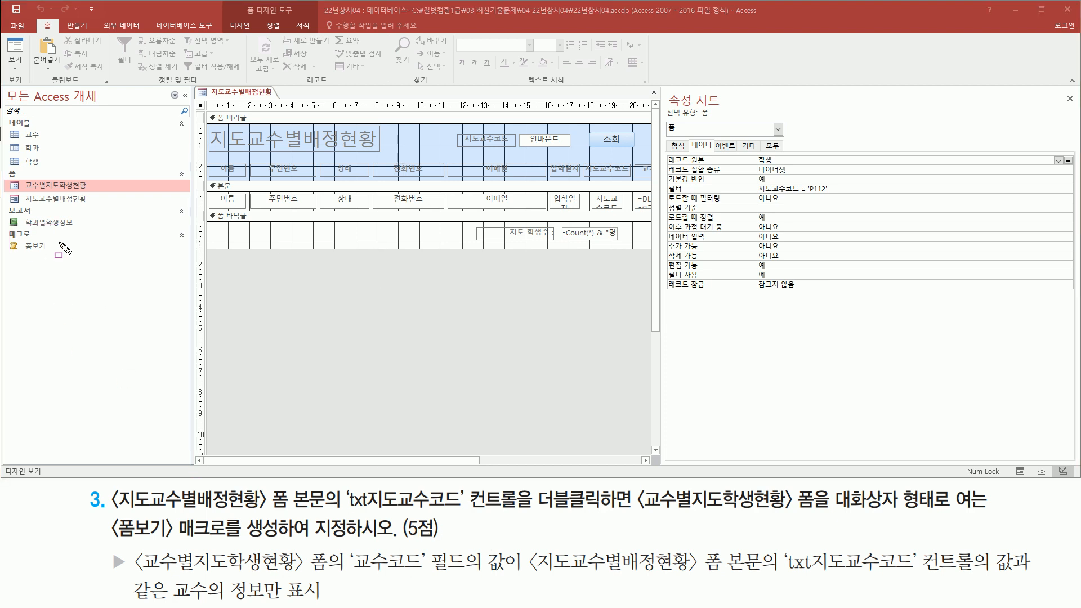
pyautogui.moveTo(11, 241); pyautogui.dragTo(56, 257)
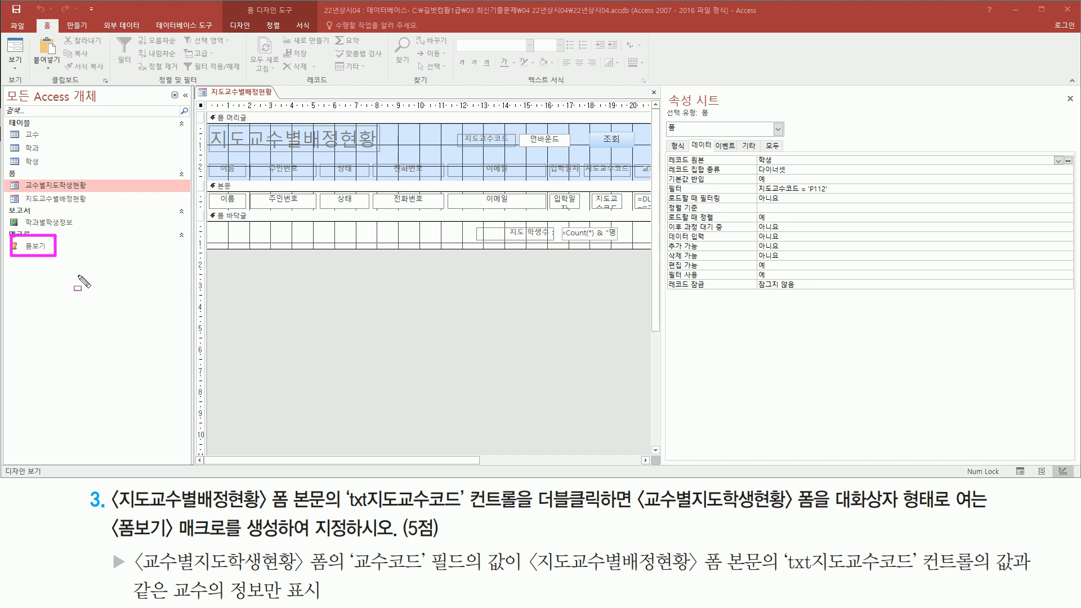
# - Select the txt지도교수코드 text box in the form's detail section and show its event properties
pyautogui.moveTo(347, 506); pyautogui.dragTo(618, 515)
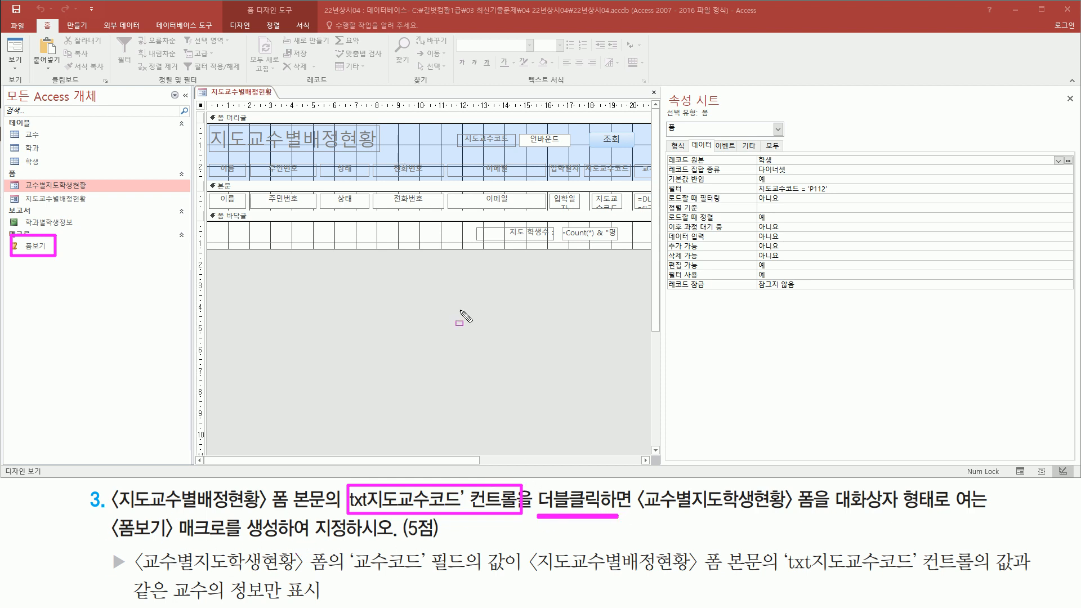
pyautogui.press('Escape')
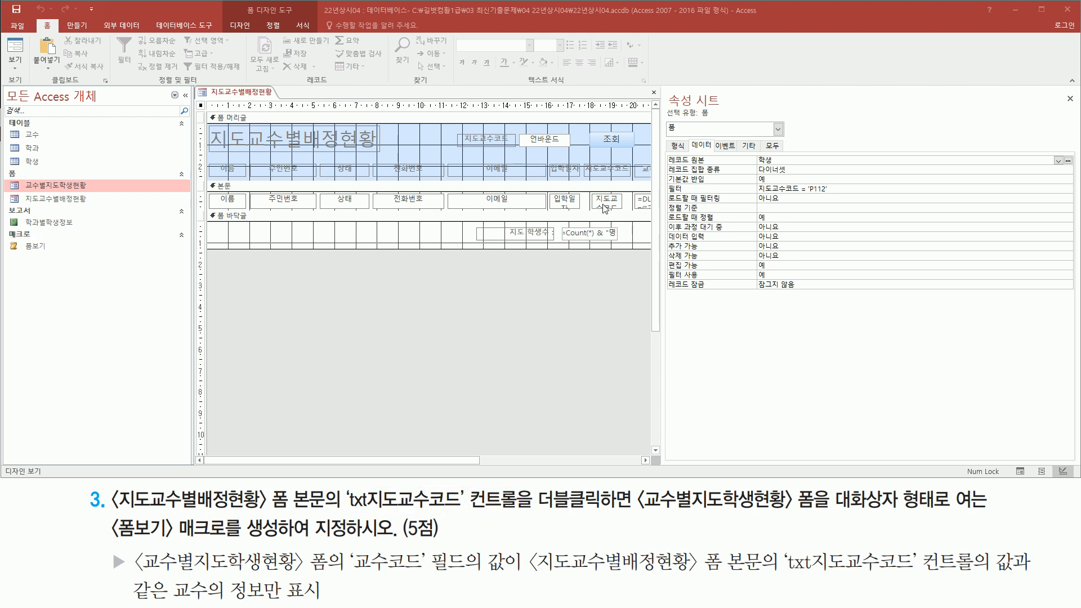
pyautogui.click(606, 207)
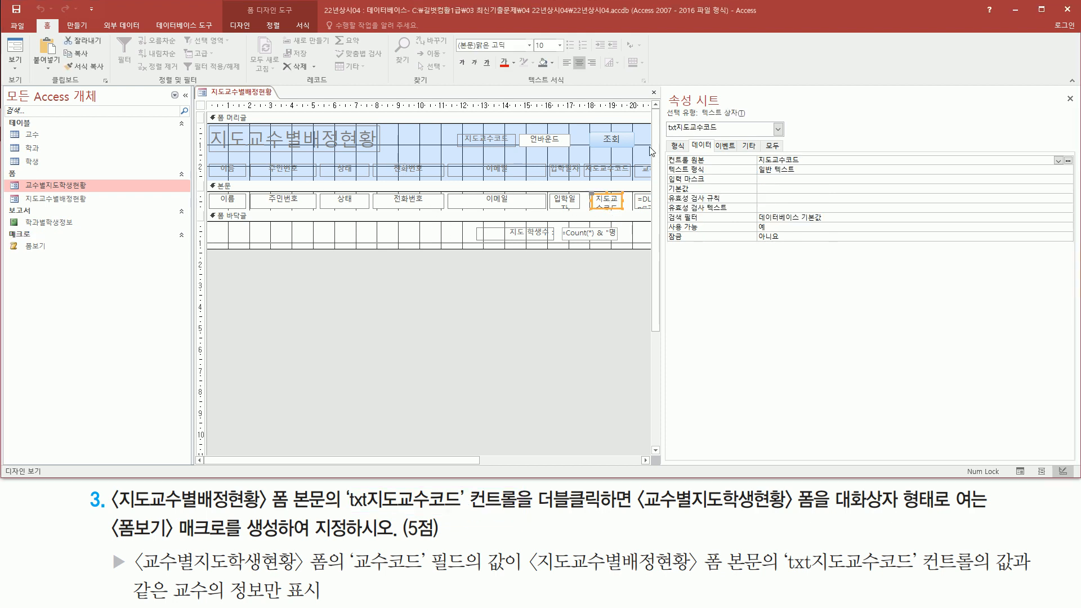
pyautogui.moveTo(665, 135); pyautogui.dragTo(726, 135)
pyautogui.hotkey('ctrl', 'z')
pyautogui.moveTo(664, 136)
pyautogui.mouseDown()
pyautogui.moveTo(725, 116)
pyautogui.moveTo(739, 154)
pyautogui.mouseUp()
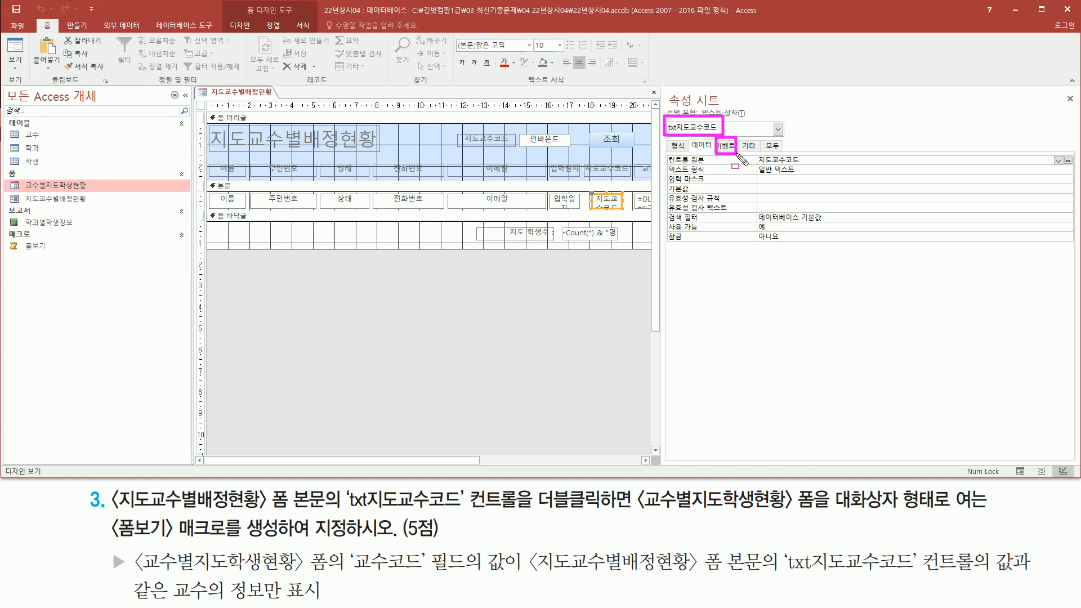
pyautogui.press('Escape')
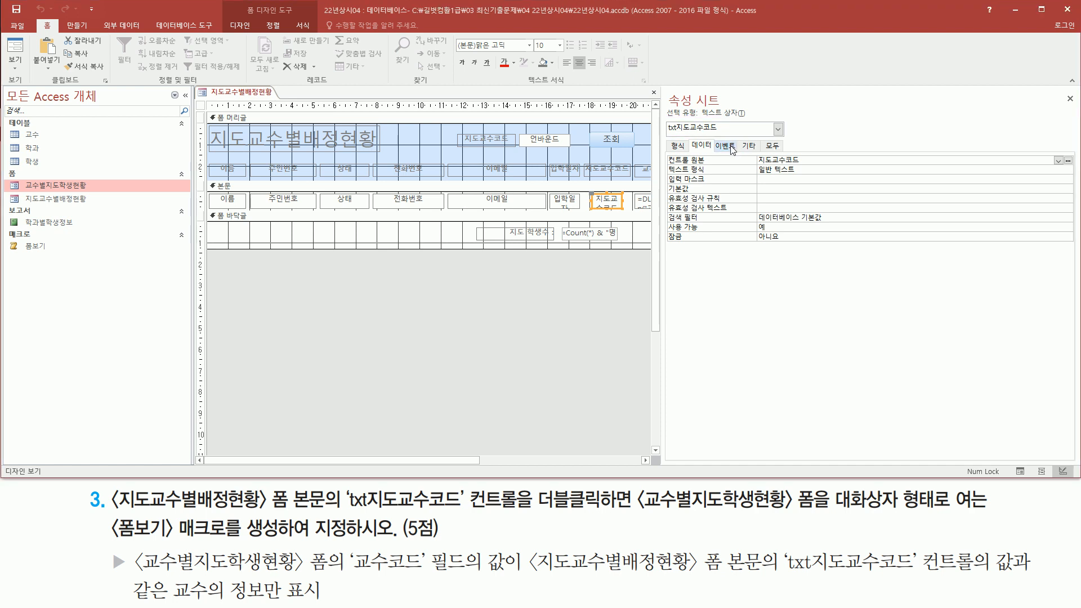
pyautogui.click(732, 148)
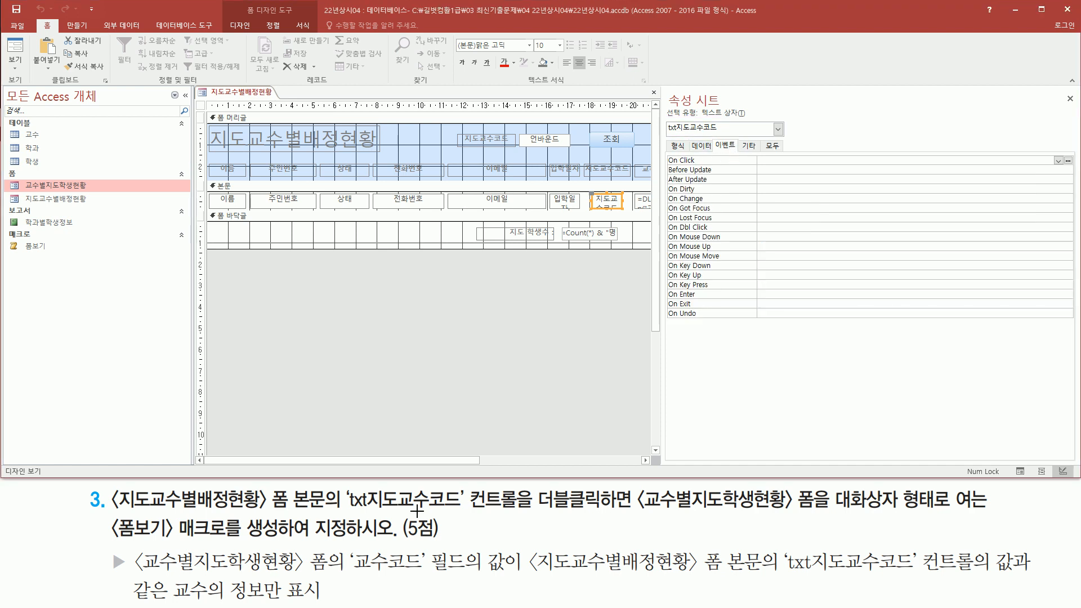
# - Assign the 폼보기 macro to the txt지도교수코드 control's On Dbl Click event
pyautogui.hotkey('ctrl', '2')
pyautogui.moveTo(529, 511); pyautogui.dragTo(626, 510)
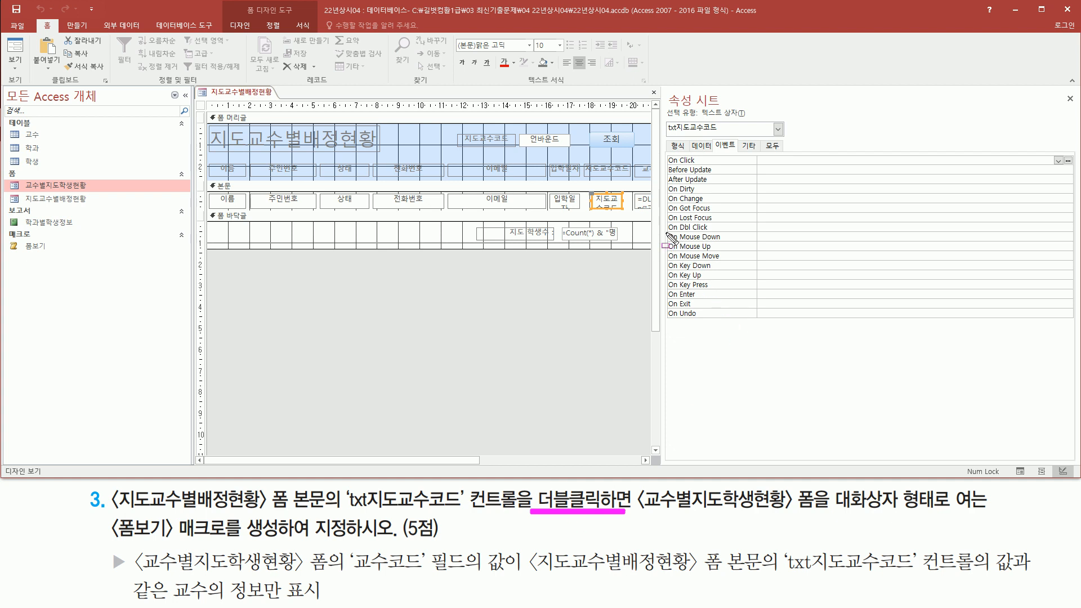
pyautogui.moveTo(667, 233); pyautogui.dragTo(725, 223)
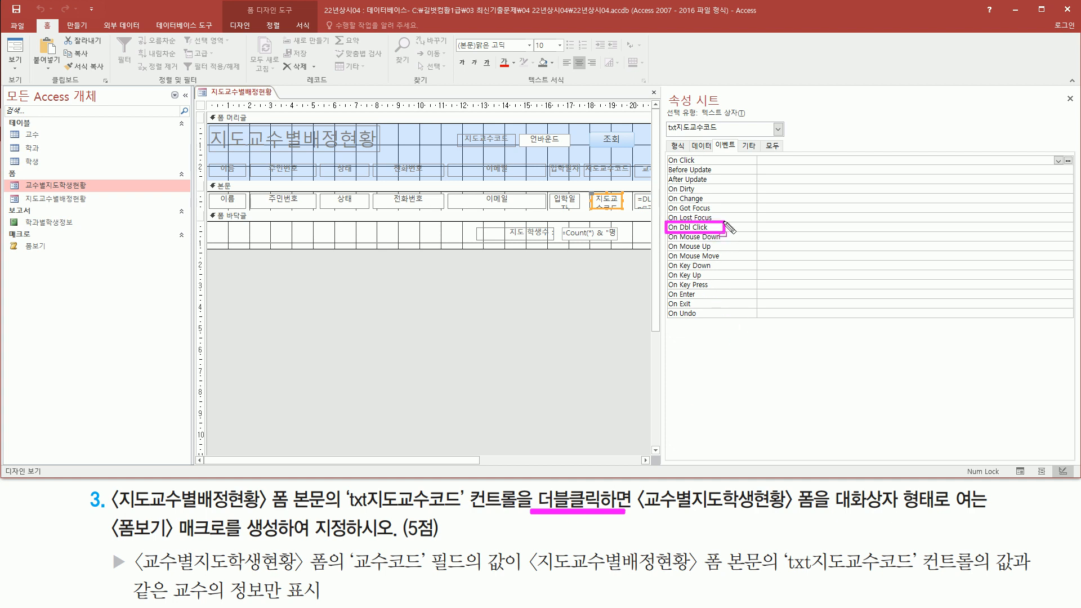
pyautogui.press('Escape')
pyautogui.click(872, 227)
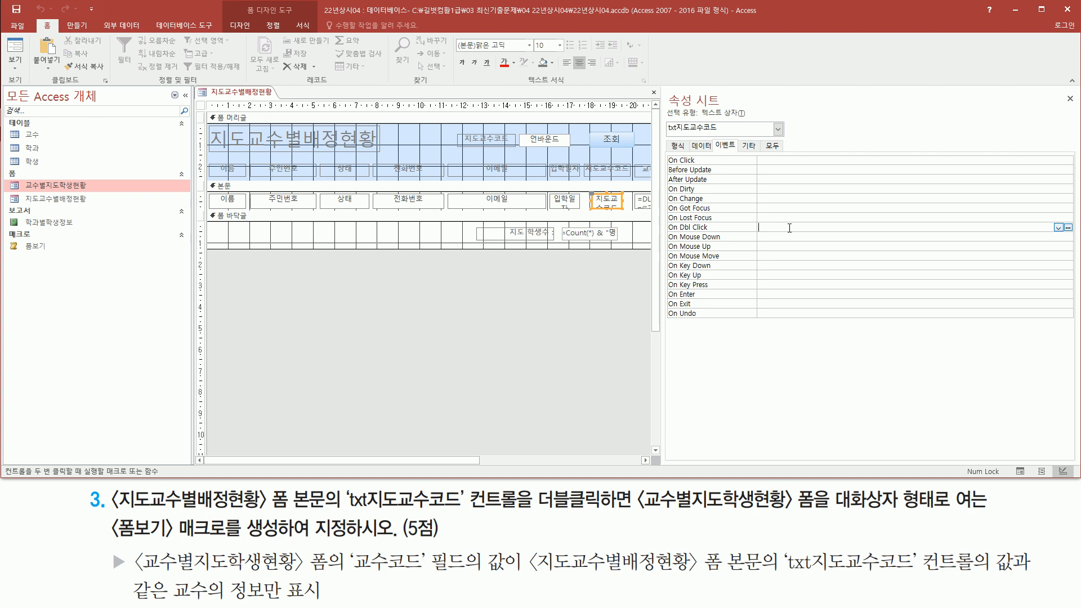
pyautogui.moveTo(1050, 219); pyautogui.dragTo(1068, 242)
pyautogui.press('Escape')
pyautogui.click(1059, 227)
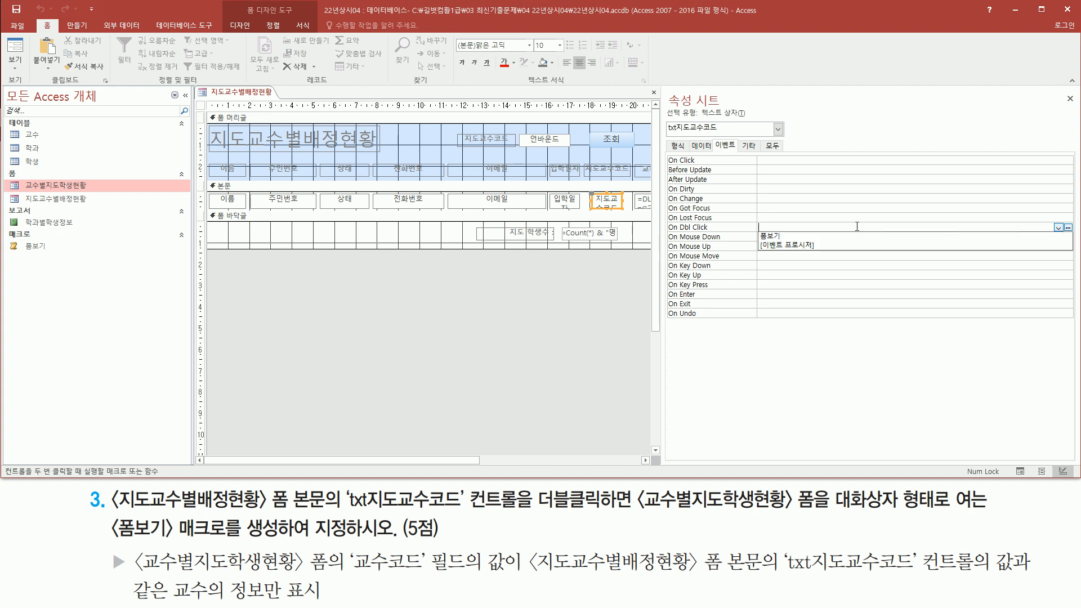
pyautogui.click(822, 237)
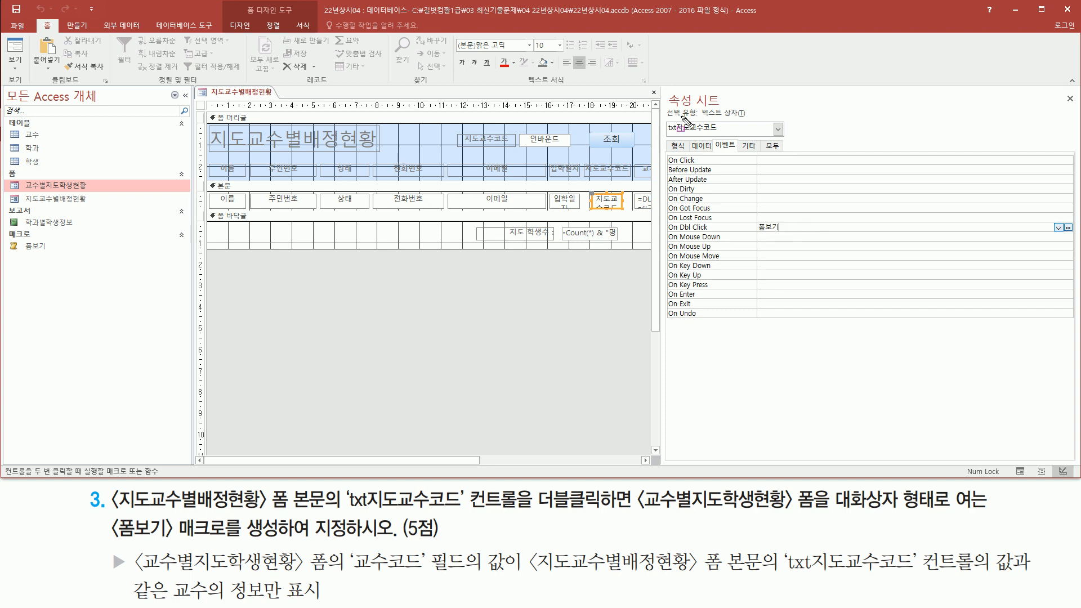
pyautogui.moveTo(668, 137)
pyautogui.mouseDown()
pyautogui.moveTo(726, 138)
pyautogui.moveTo(727, 122)
pyautogui.mouseUp()
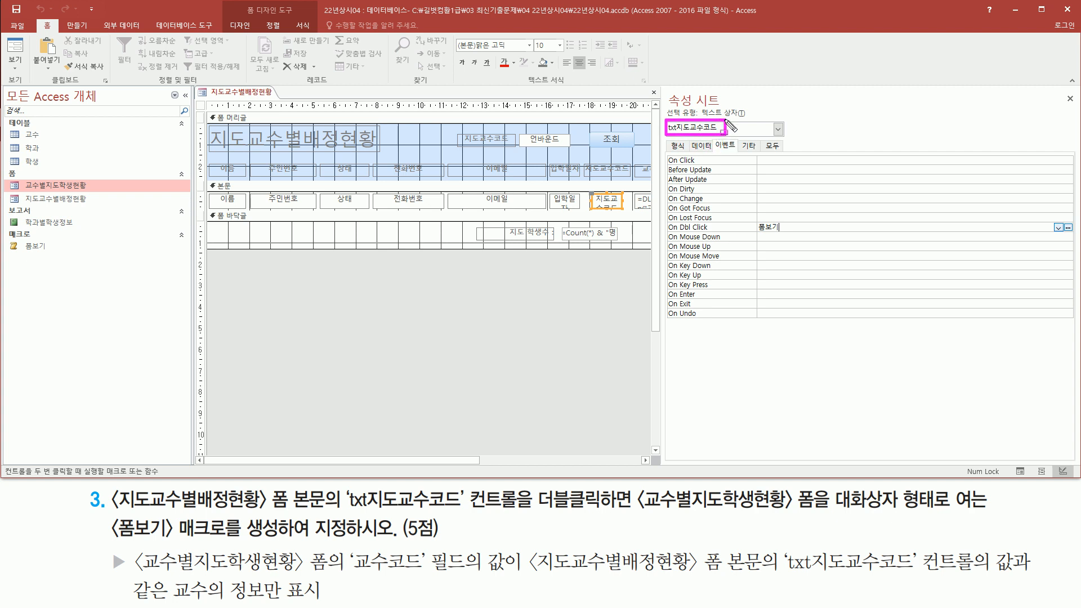
pyautogui.moveTo(665, 233); pyautogui.dragTo(782, 236)
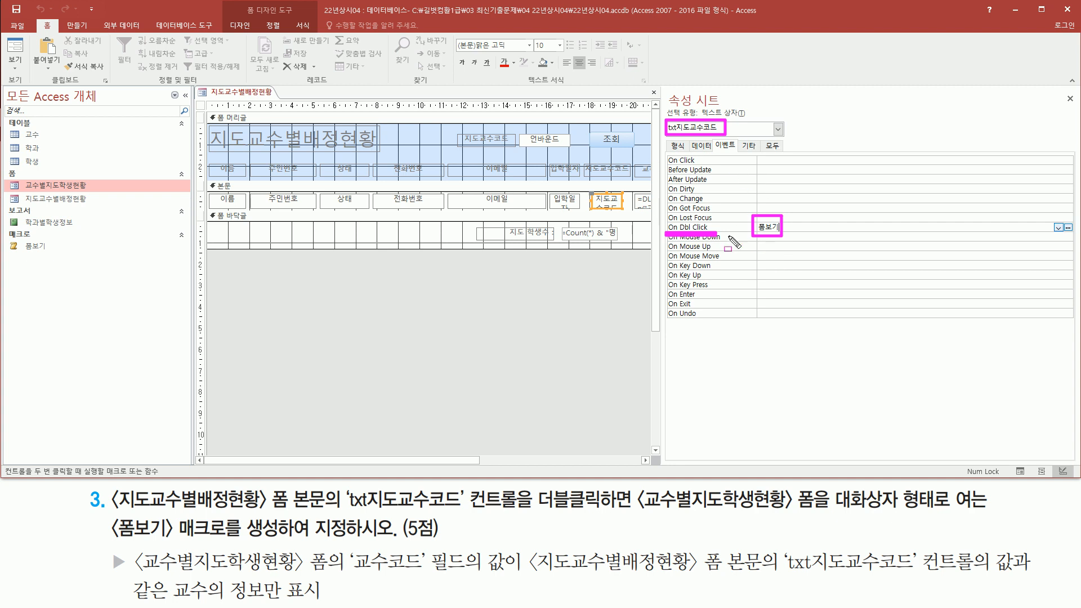
pyautogui.press('Escape')
# - Switch the 지도교수별배정현황 form from design to Form view
pyautogui.click(401, 304)
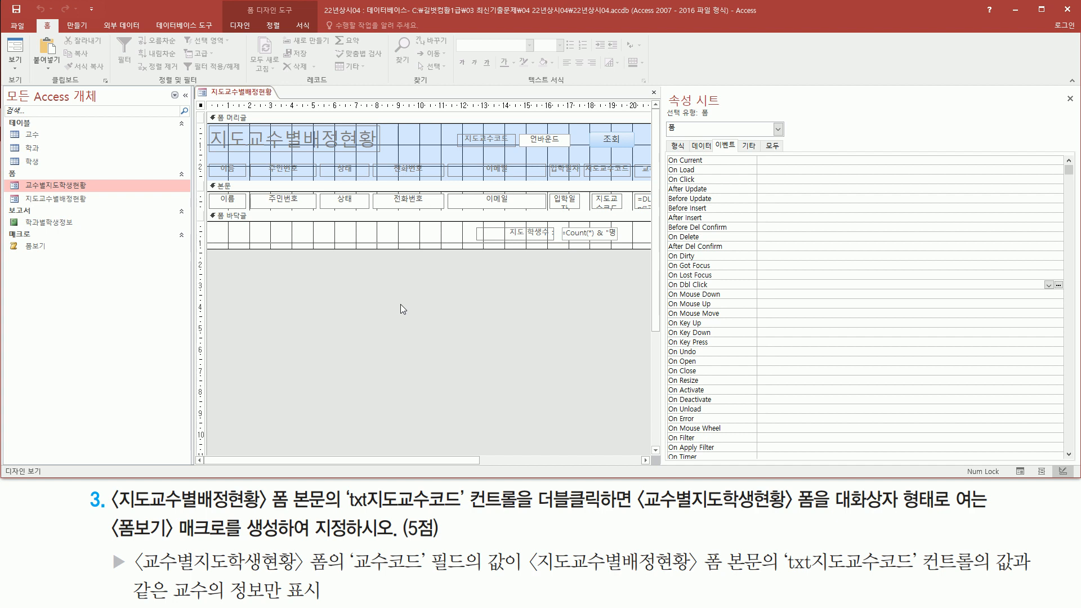
pyautogui.rightClick(419, 285)
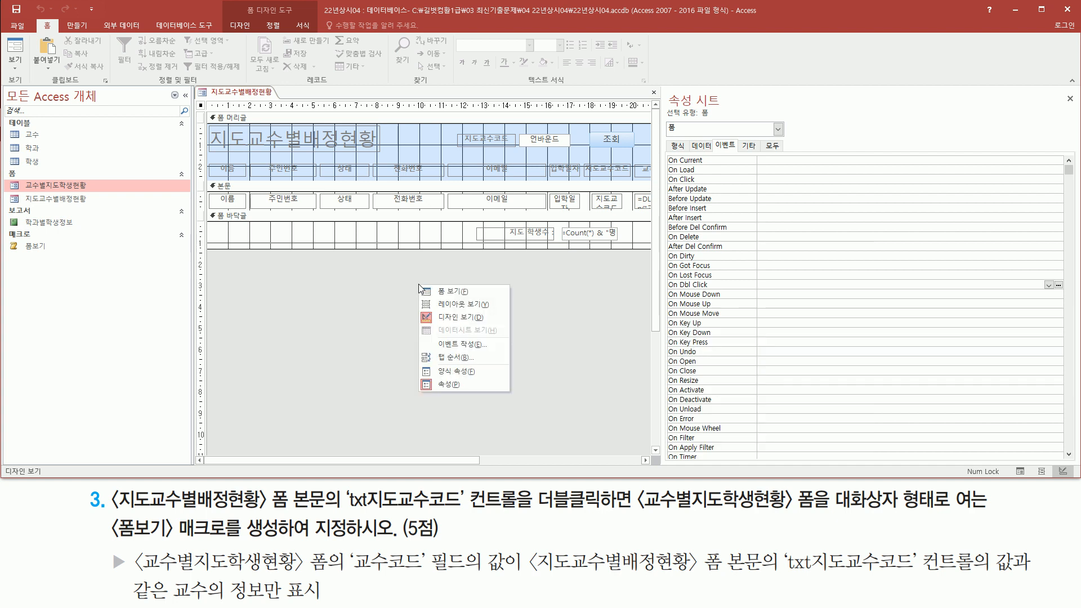
pyautogui.click(462, 294)
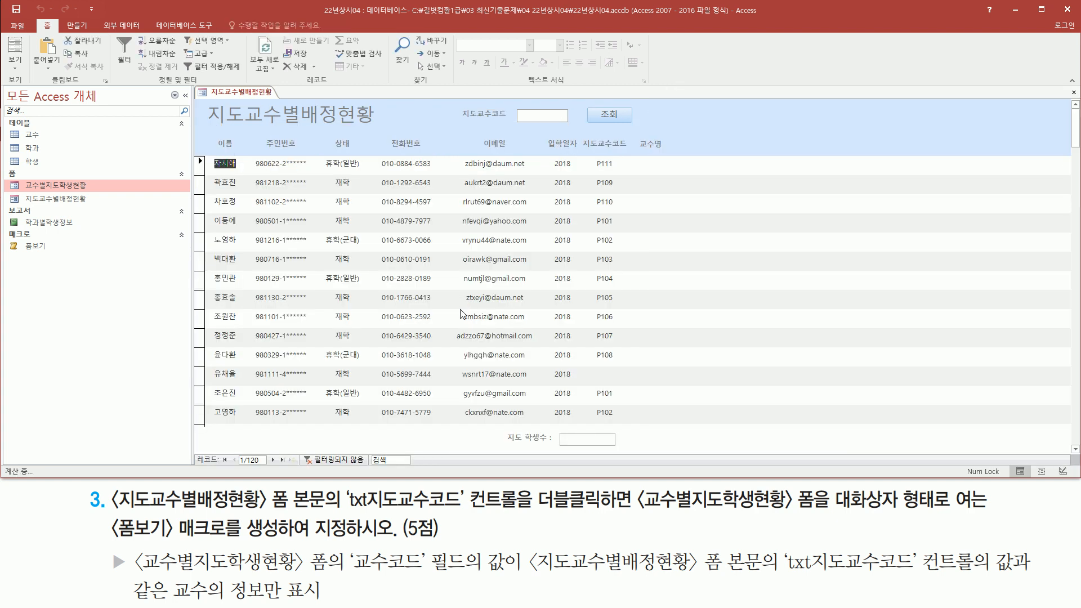
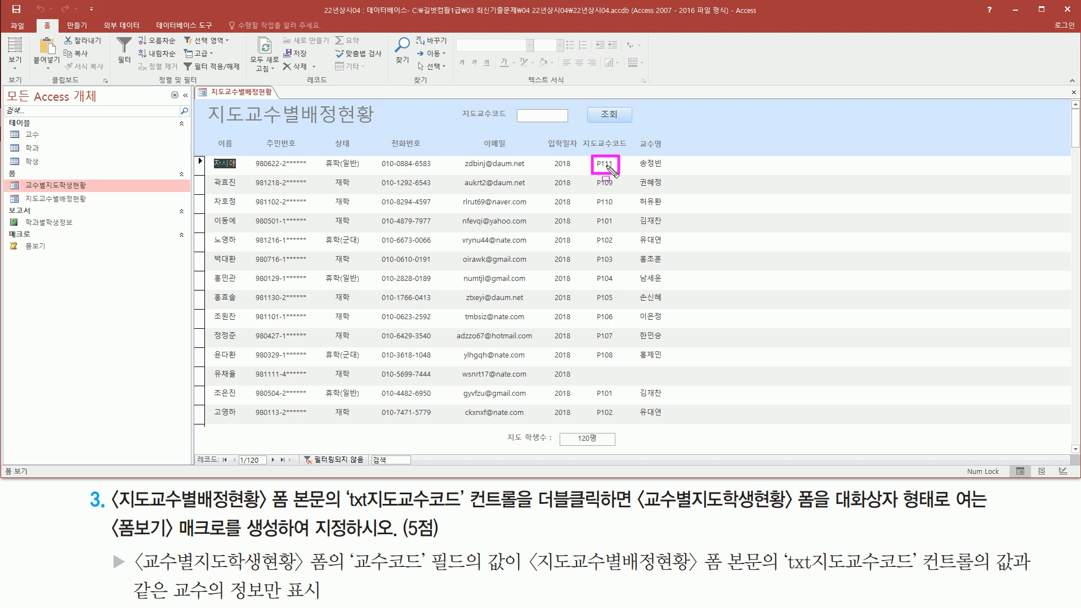
# - Test the 폼보기 macro from the first record's 지도교수코드, check the dialog's 교수코드, and close the dialog
pyautogui.click(605, 163)
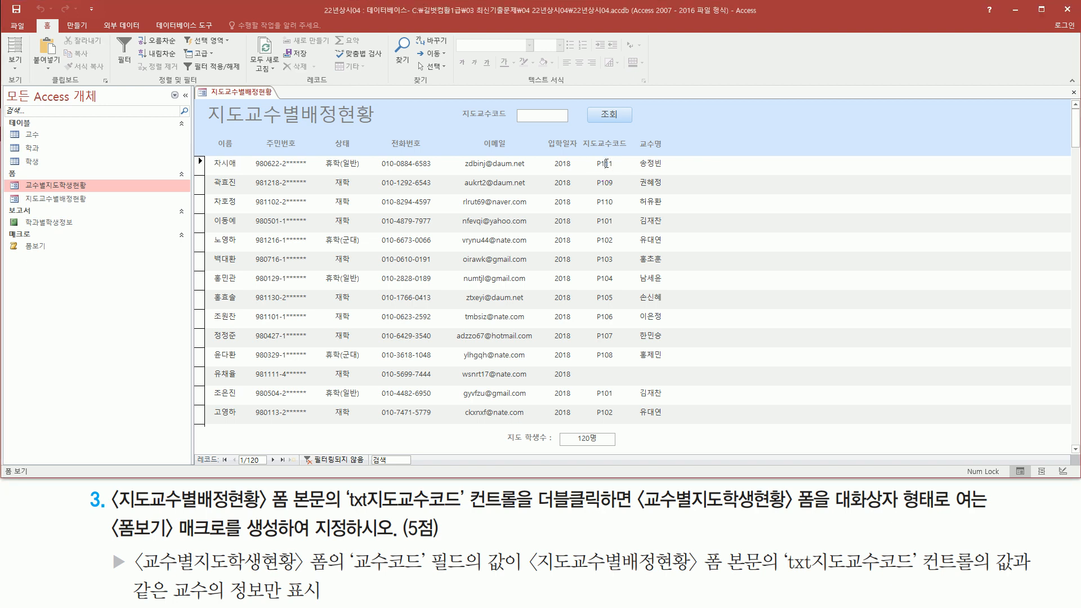
pyautogui.doubleClick(606, 163)
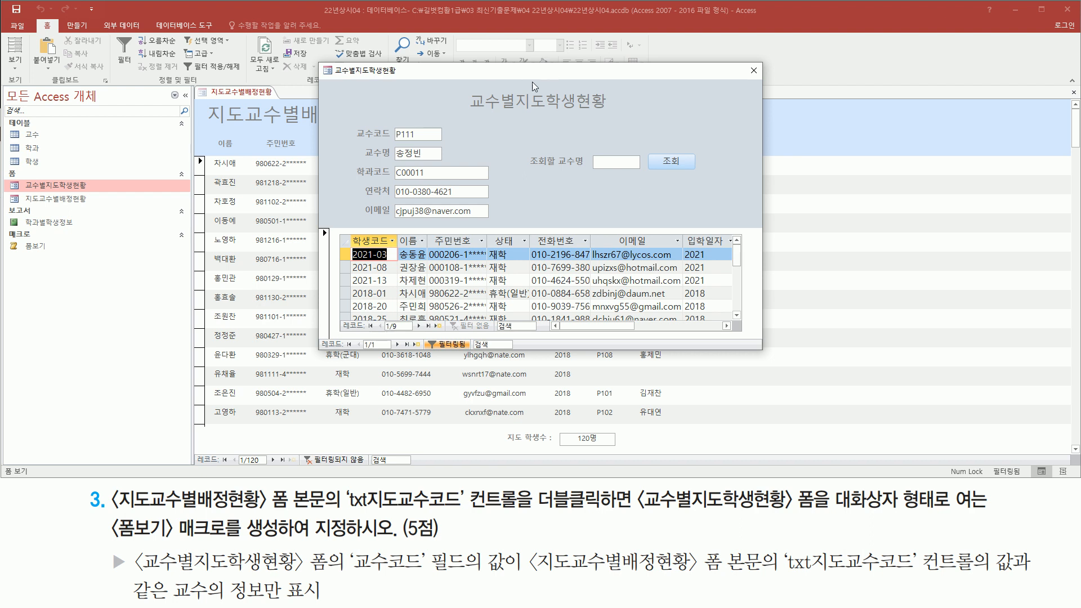
pyautogui.moveTo(493, 73); pyautogui.dragTo(595, 119)
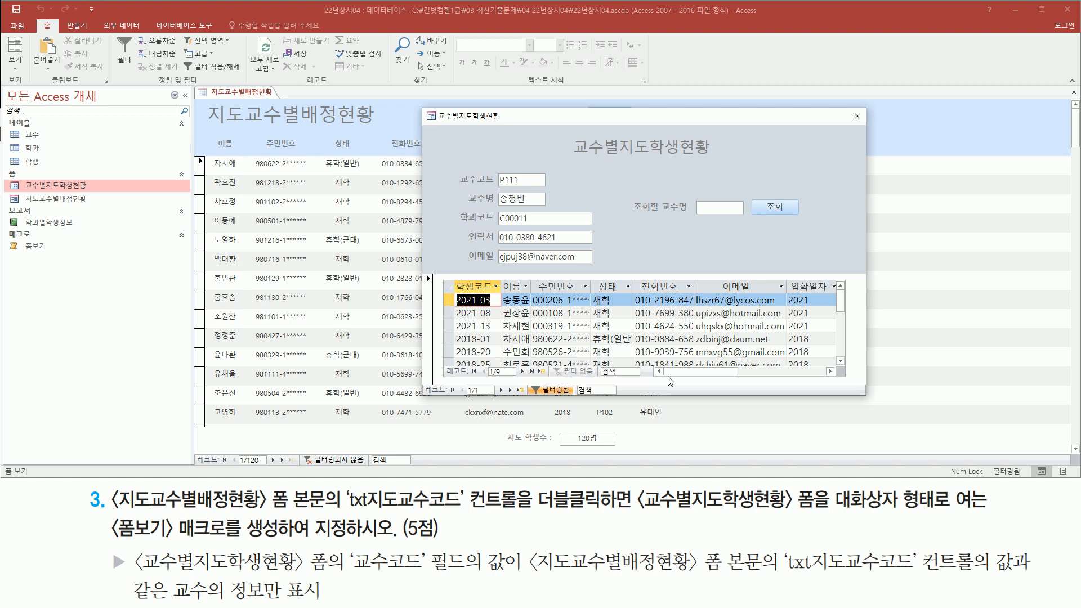
pyautogui.moveTo(456, 168); pyautogui.dragTo(549, 189)
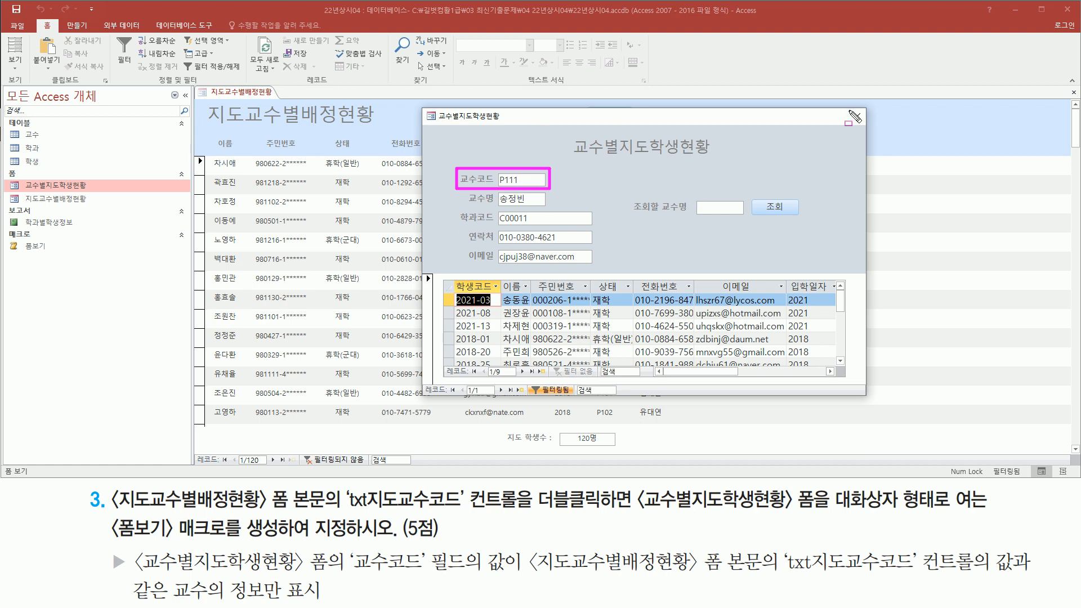
pyautogui.press('Escape')
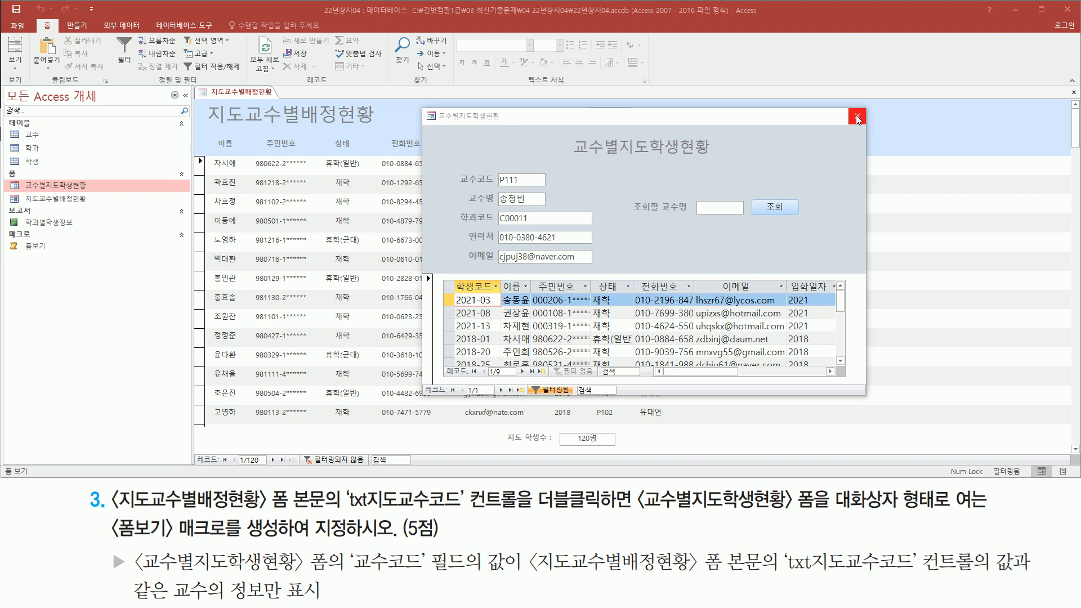
pyautogui.click(857, 117)
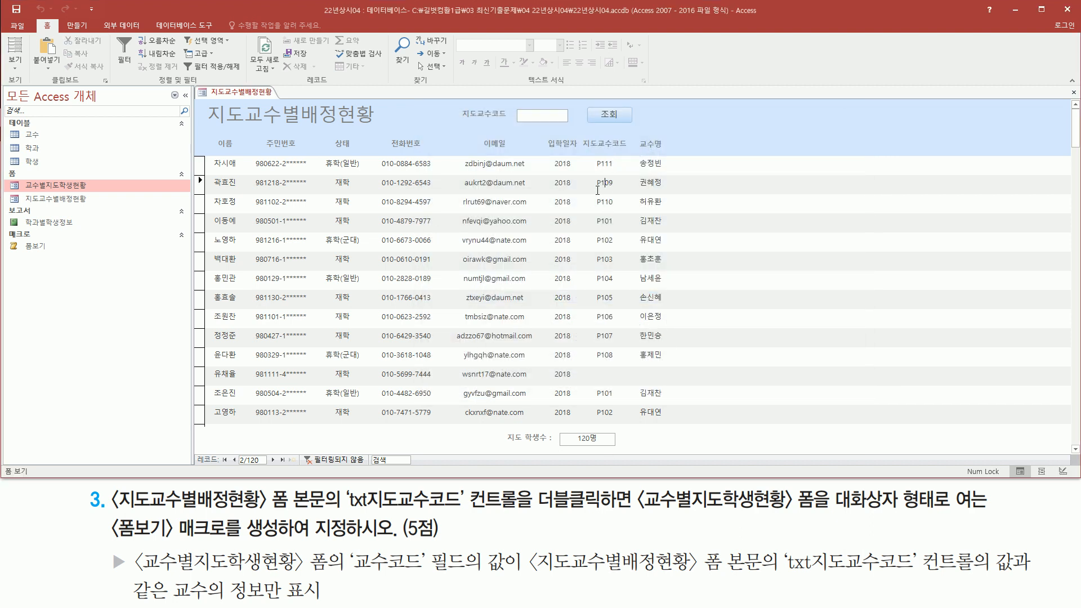
# - Test the macro again from the second record's 지도교수코드, compare the dialog's 교수코드, and close the dialog
pyautogui.moveTo(593, 192); pyautogui.dragTo(622, 175)
pyautogui.press('Escape')
pyautogui.doubleClick(606, 184)
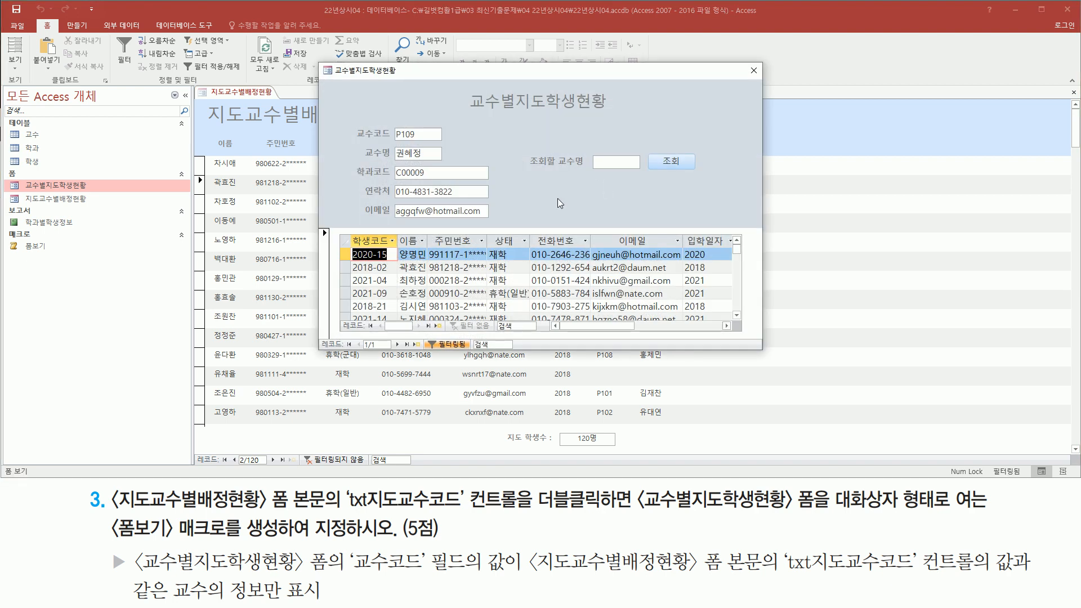
pyautogui.moveTo(352, 145); pyautogui.dragTo(445, 125)
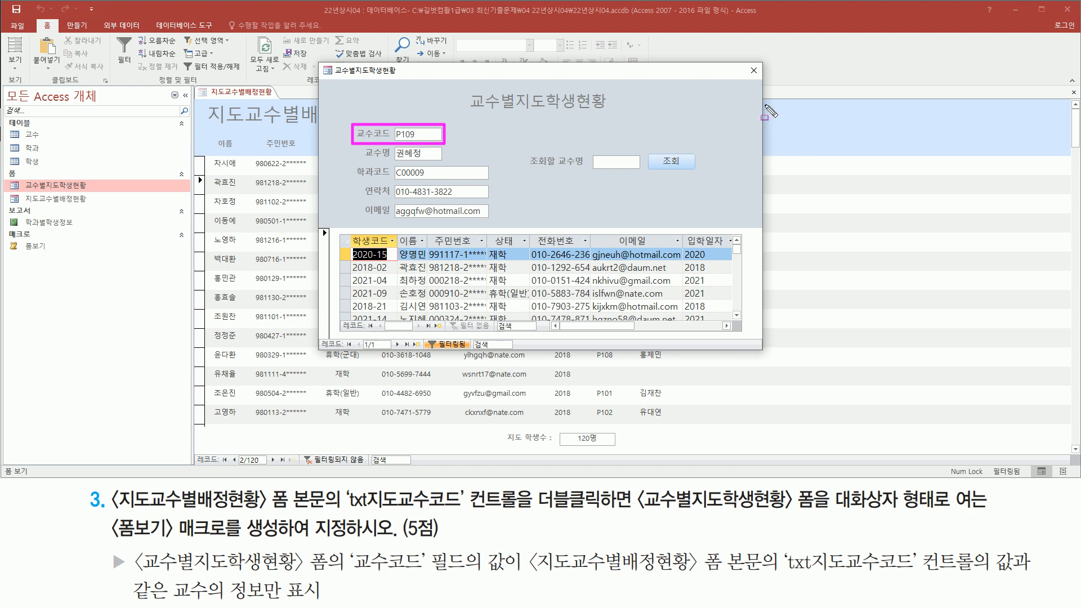
pyautogui.click(753, 69)
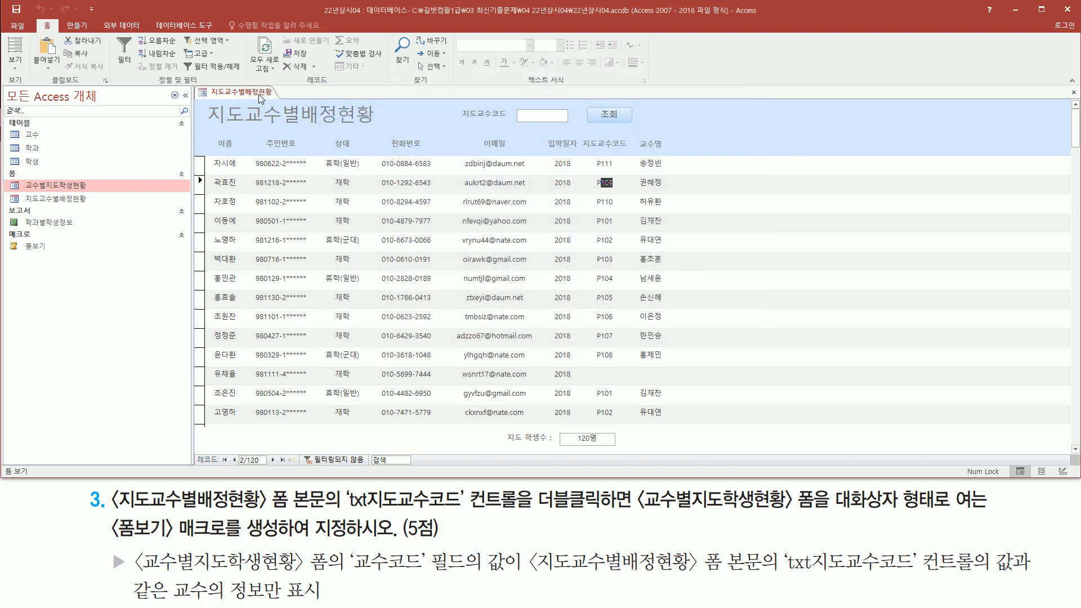
# - Close the 지도교수별배정현황 form and save its design changes
pyautogui.rightClick(258, 93)
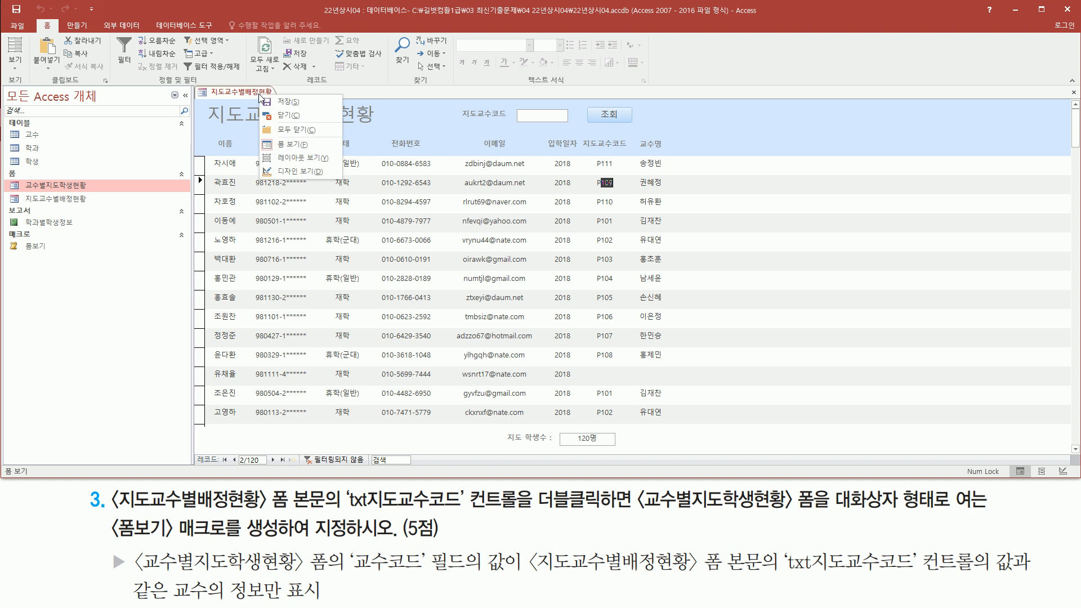
pyautogui.click(292, 112)
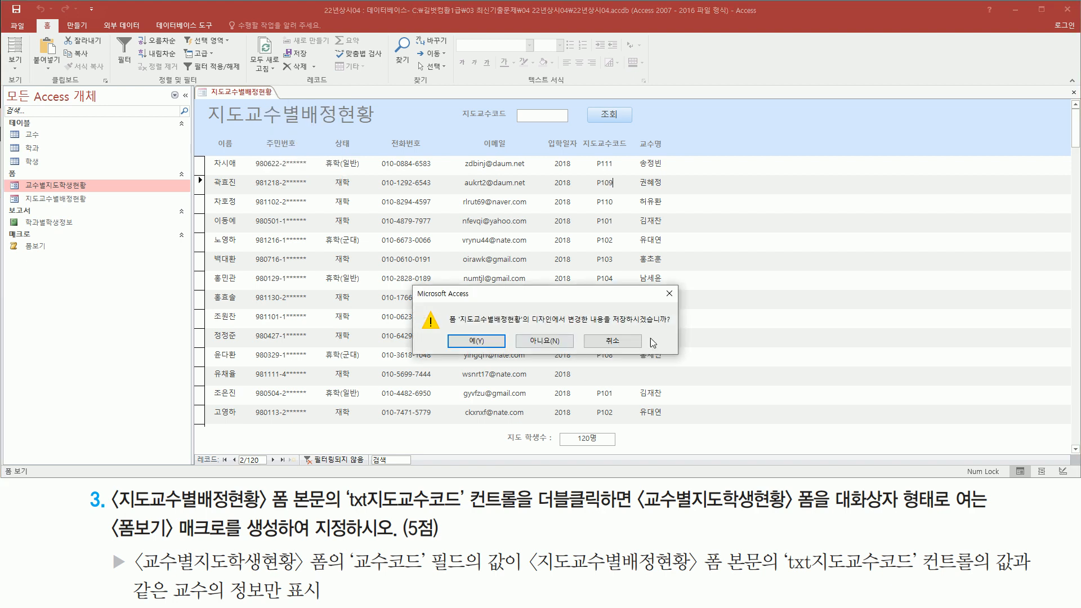
pyautogui.click(475, 342)
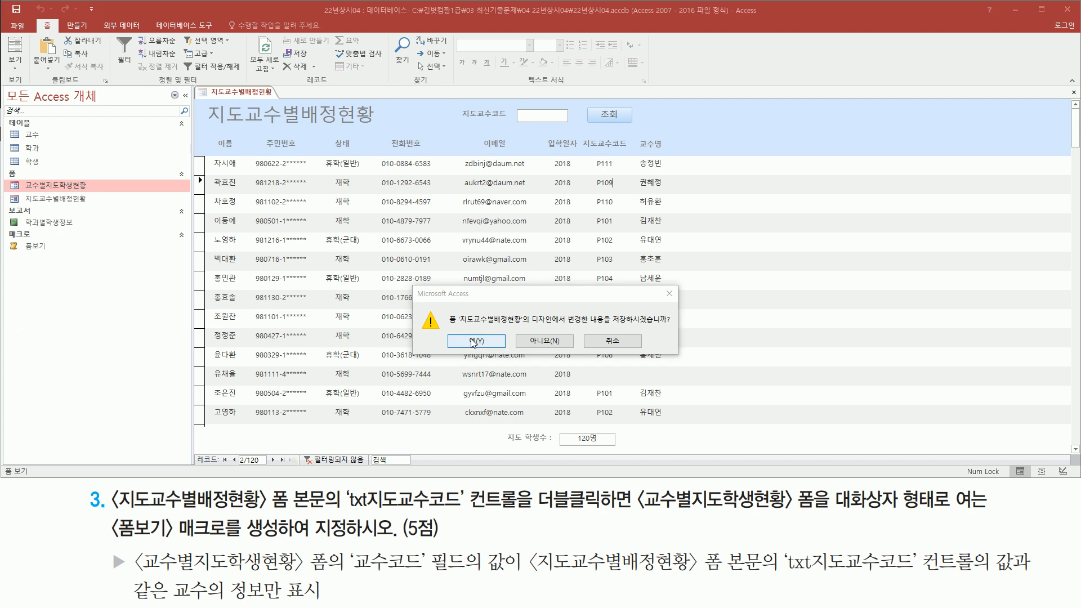